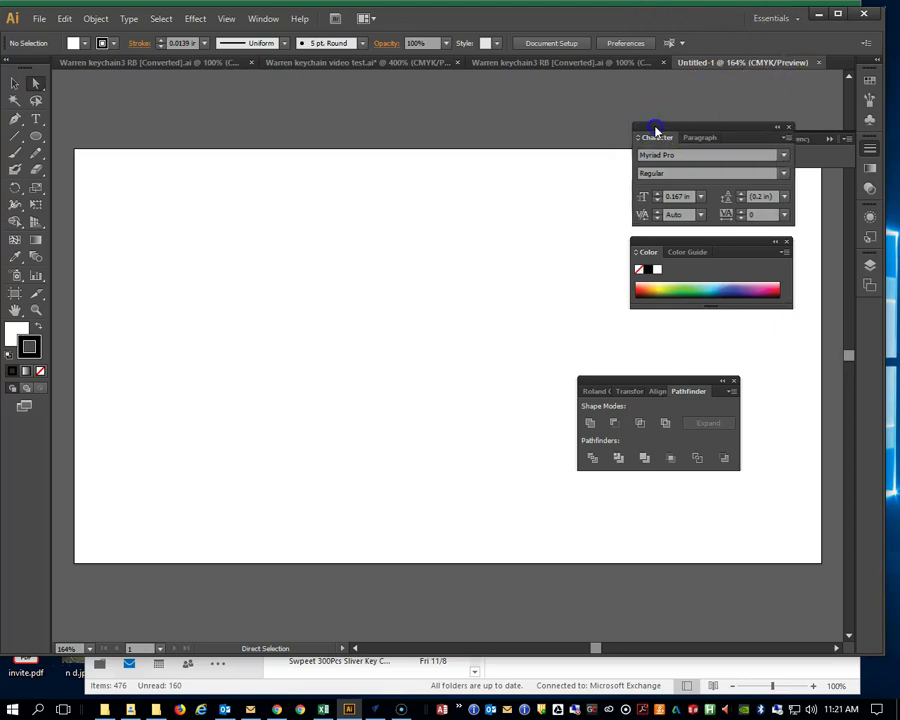
- Move the Color and Pathfinder panels to the lower right, clear of the empty artboard
left_click_drag(676, 247, 722, 551)
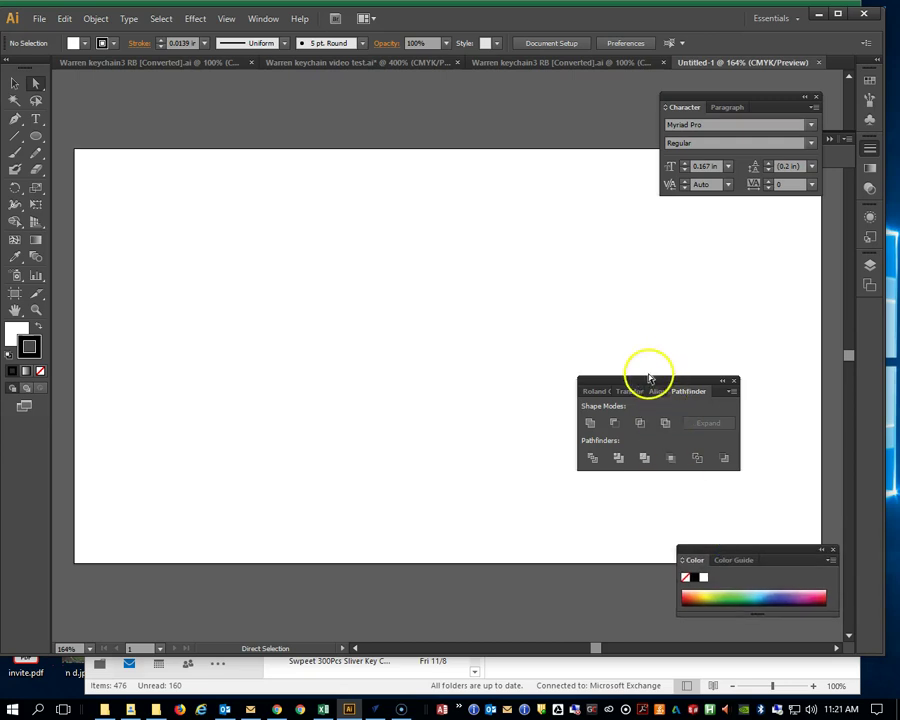
left_click_drag(648, 380, 771, 405)
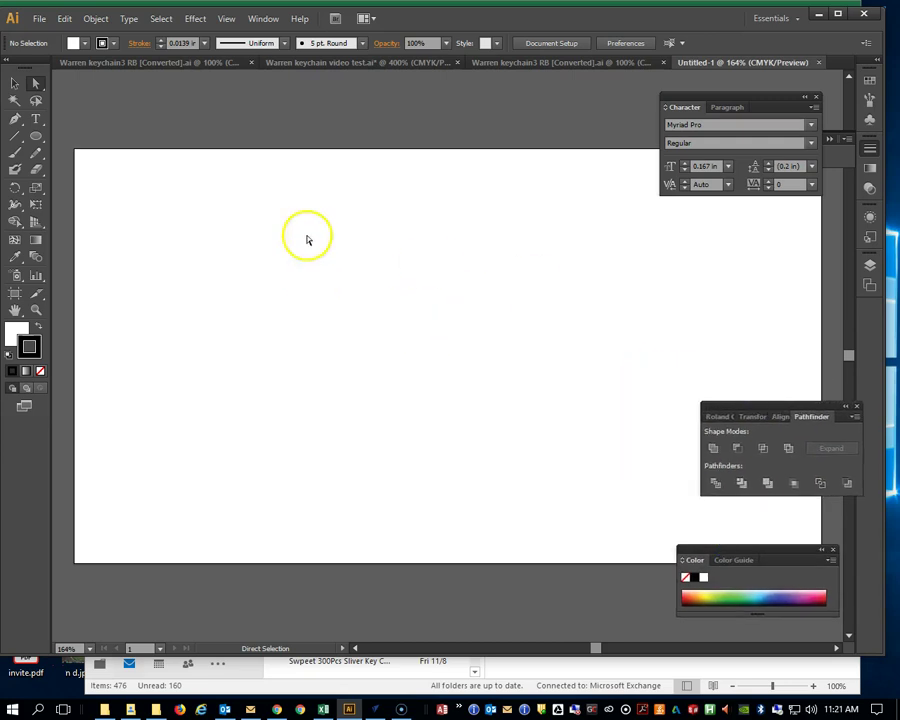
- Place chrismas tree.png from the Key Chain folder onto the artboard as a linked image
left_click(41, 19)
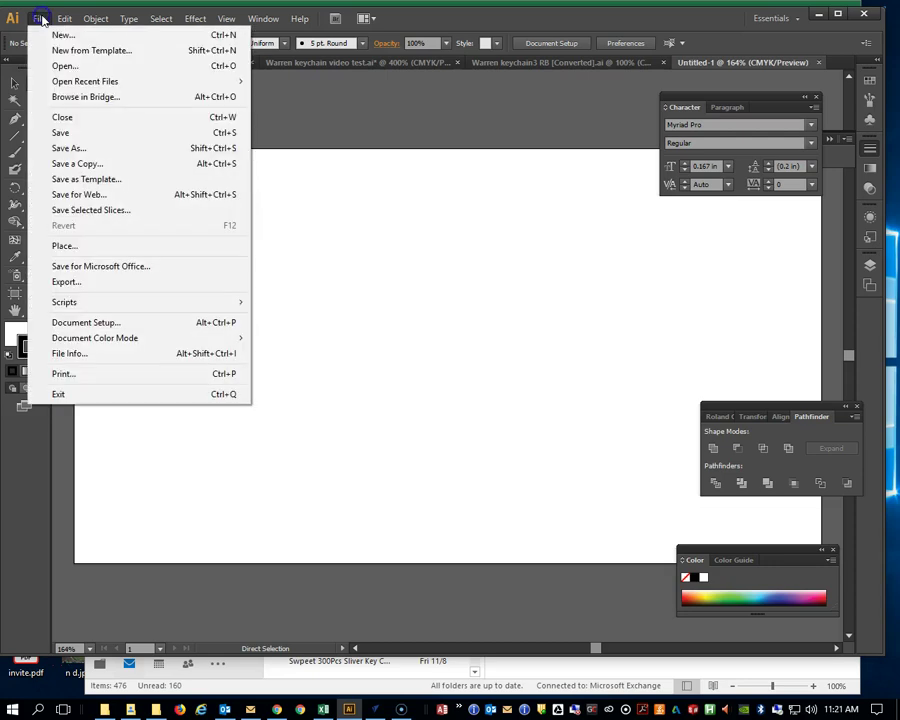
left_click(98, 250)
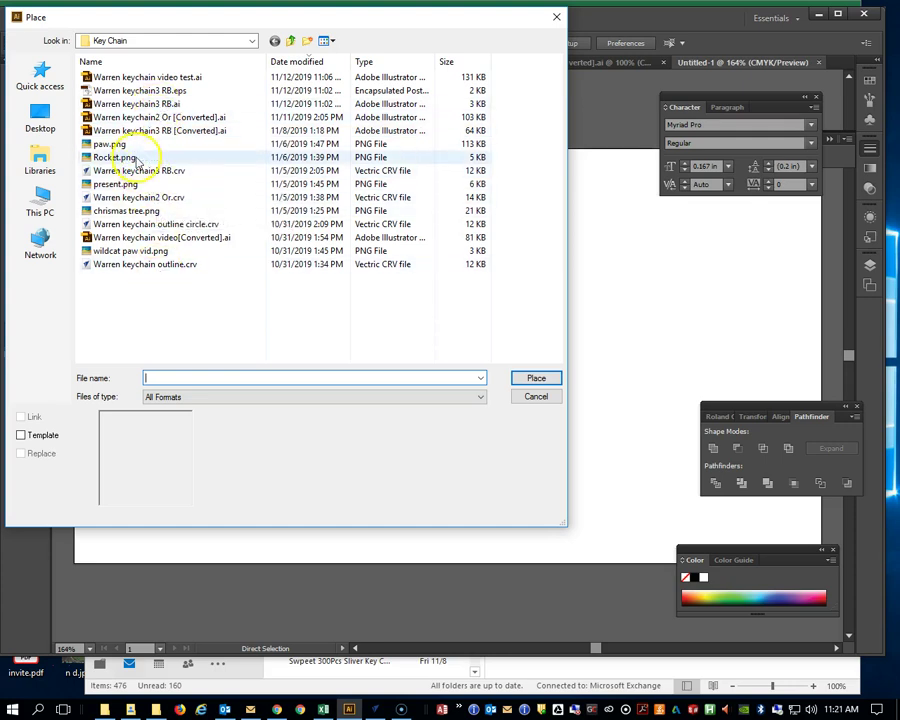
left_click(121, 212)
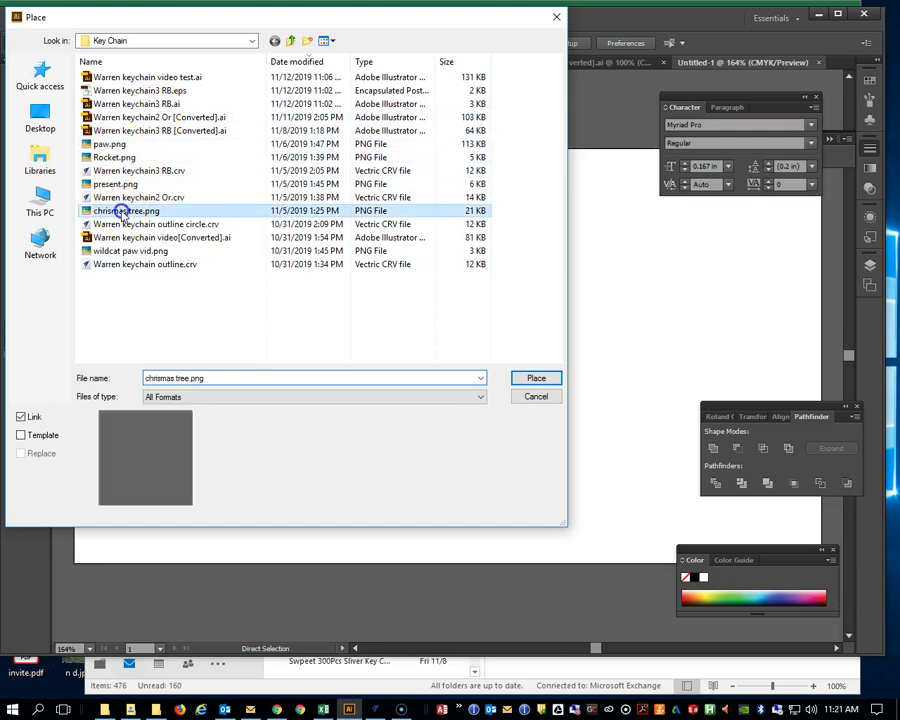
left_click(541, 377)
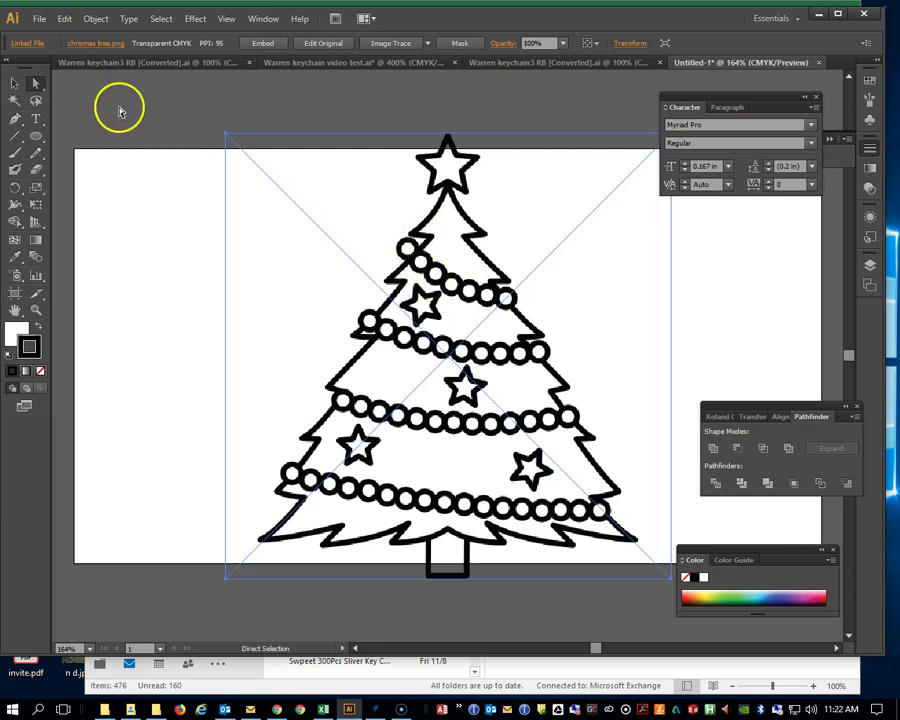
- Image-trace the tree picture and expand it into vector paths
left_click(96, 19)
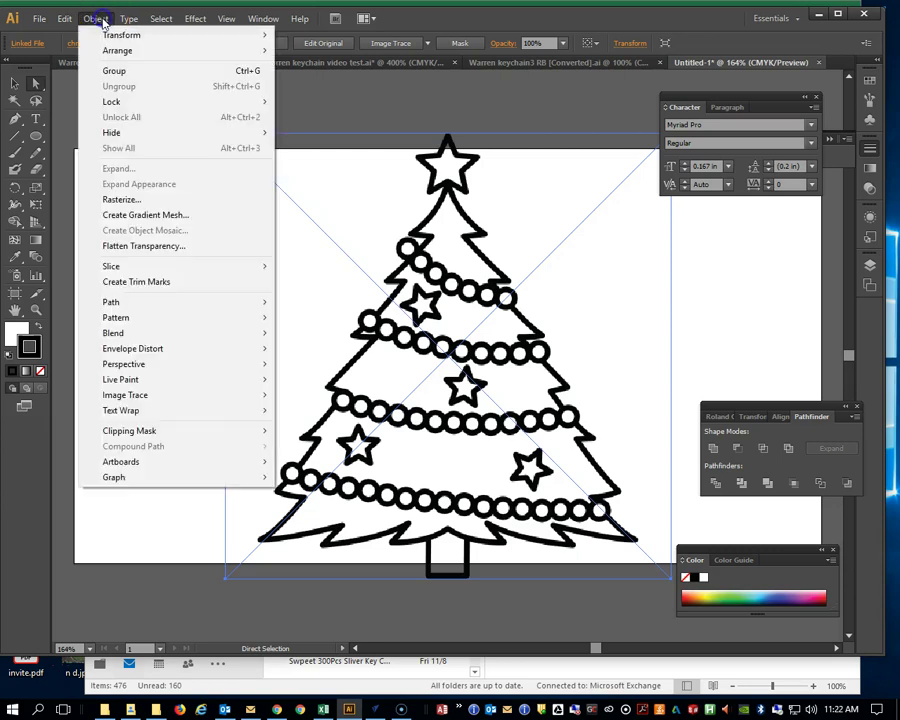
mouse_move(150, 398)
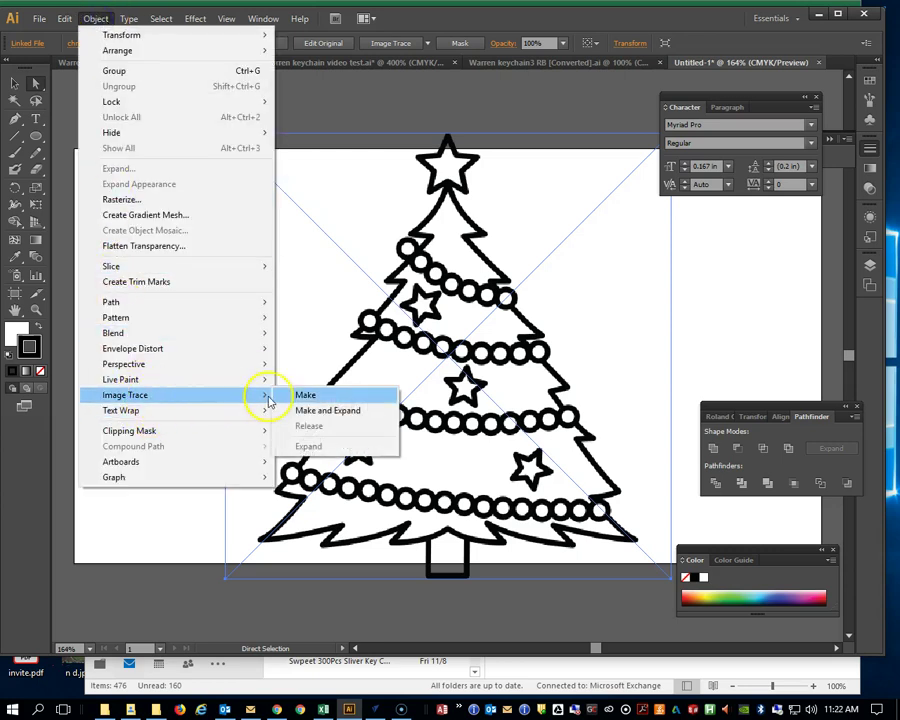
left_click(323, 411)
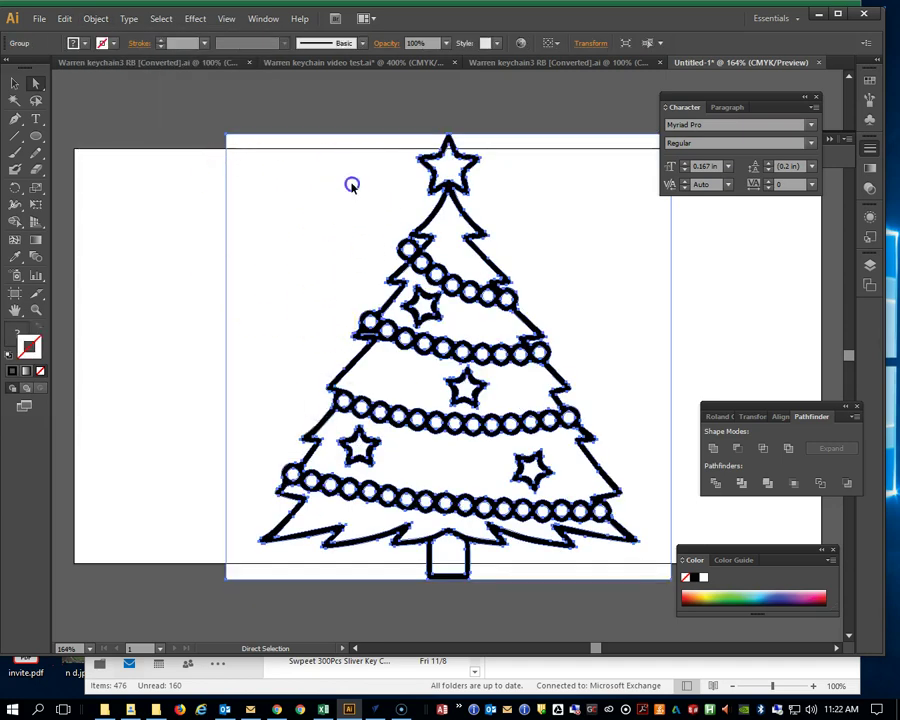
- Shift the traced tree group slightly left and up on the artboard
left_click_drag(350, 184, 433, 214)
mouse_move(454, 267)
left_mouse_down()
mouse_move(315, 235)
mouse_move(323, 232)
left_mouse_up()
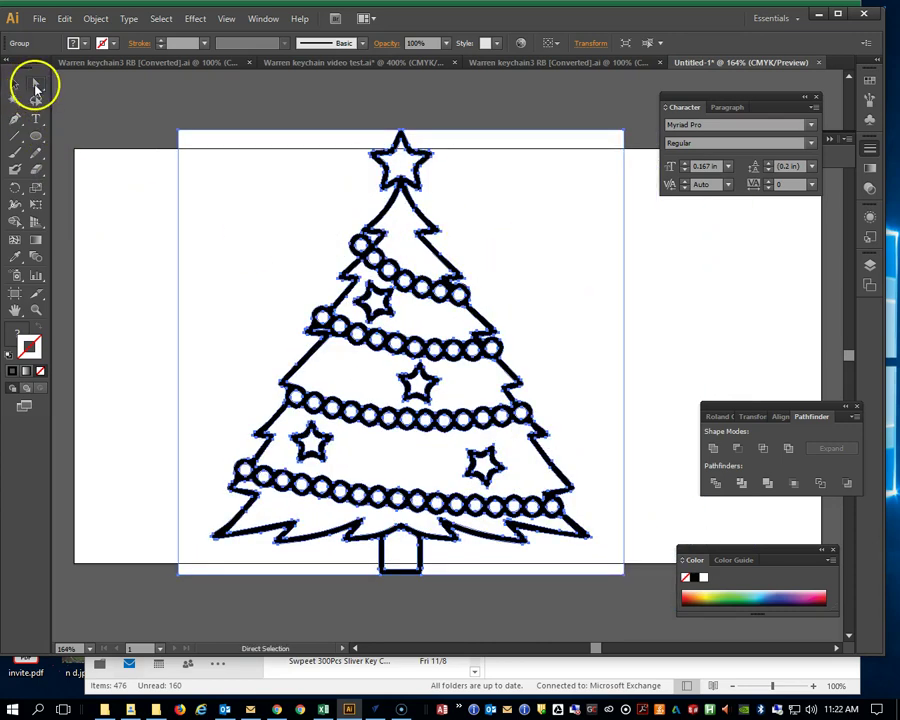
left_click(35, 85)
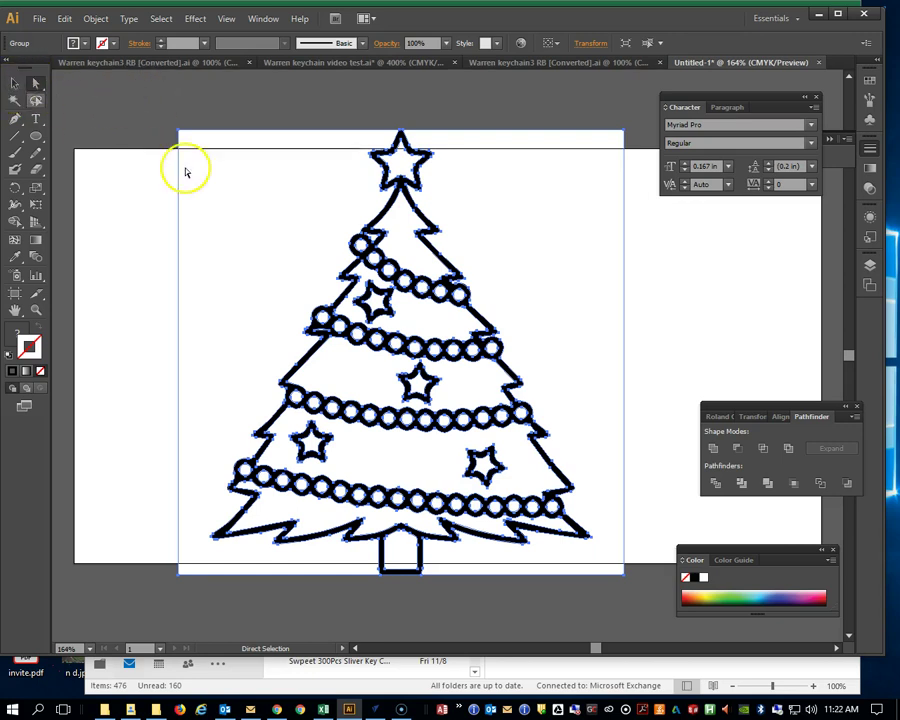
- Select all white-filled paths in the tree by same fill colour and delete them
left_click(114, 172)
left_click_drag(175, 166, 198, 181)
left_click_drag(269, 215, 209, 211)
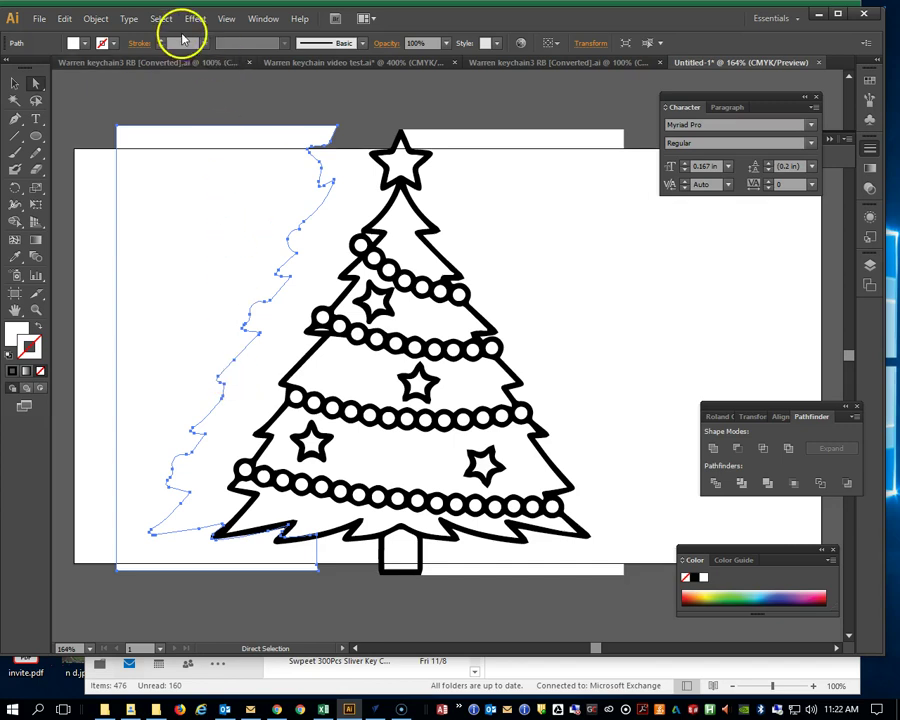
left_click(160, 19)
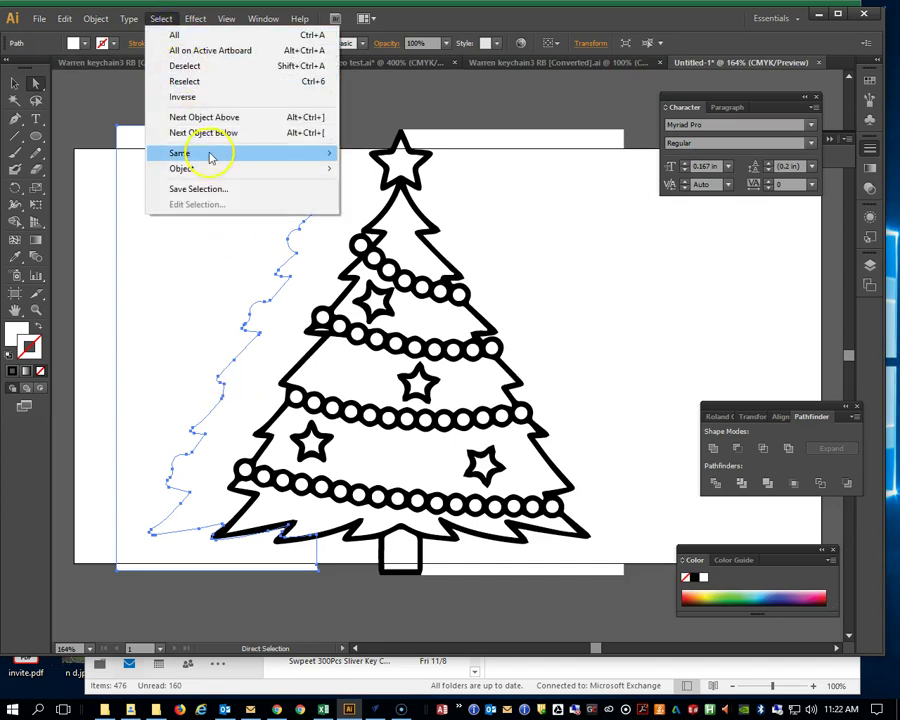
mouse_move(245, 155)
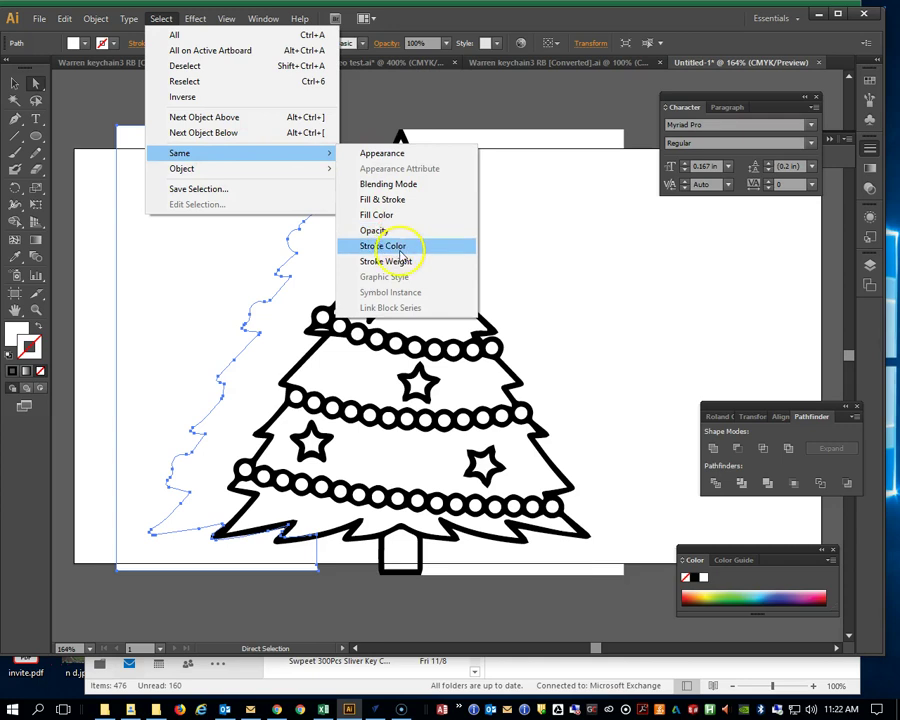
left_click(399, 217)
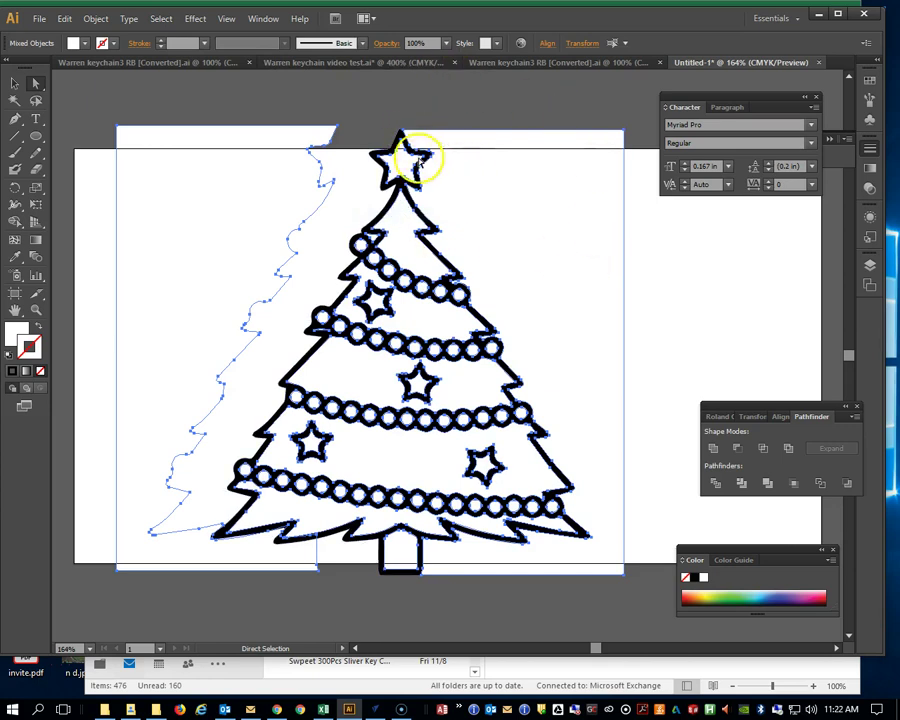
key("Delete")
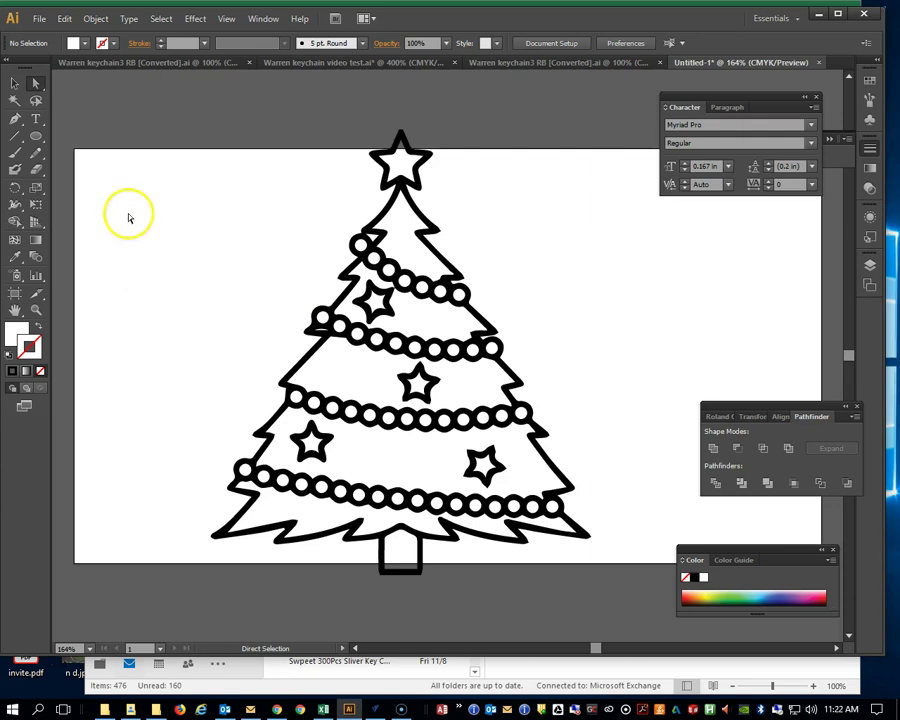
- Scale the tree group down by its corner handle and drag it toward the artboard's centre
left_click(15, 83)
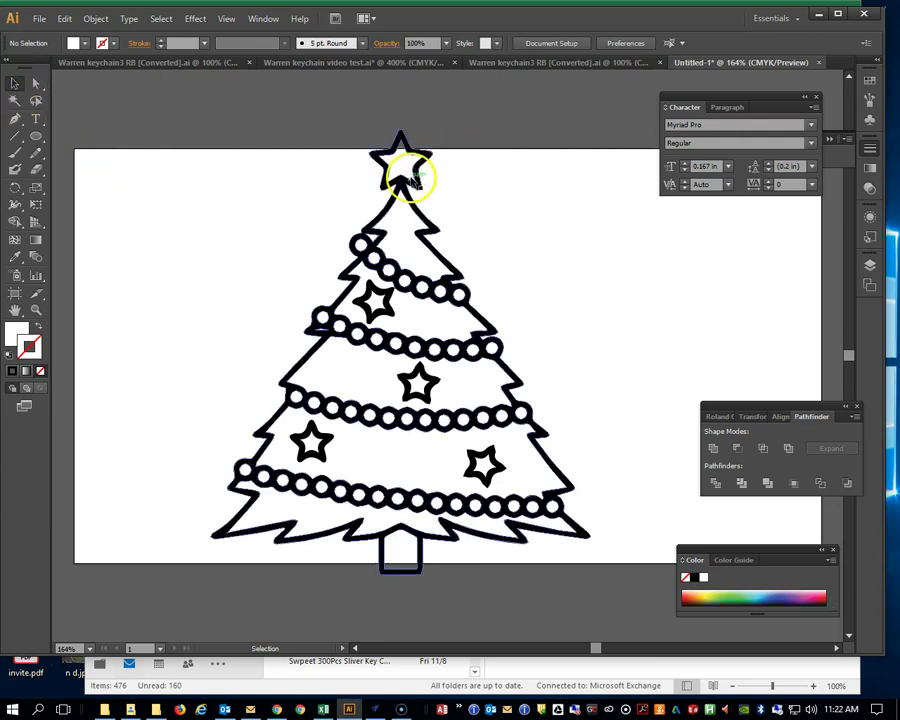
left_click(407, 186)
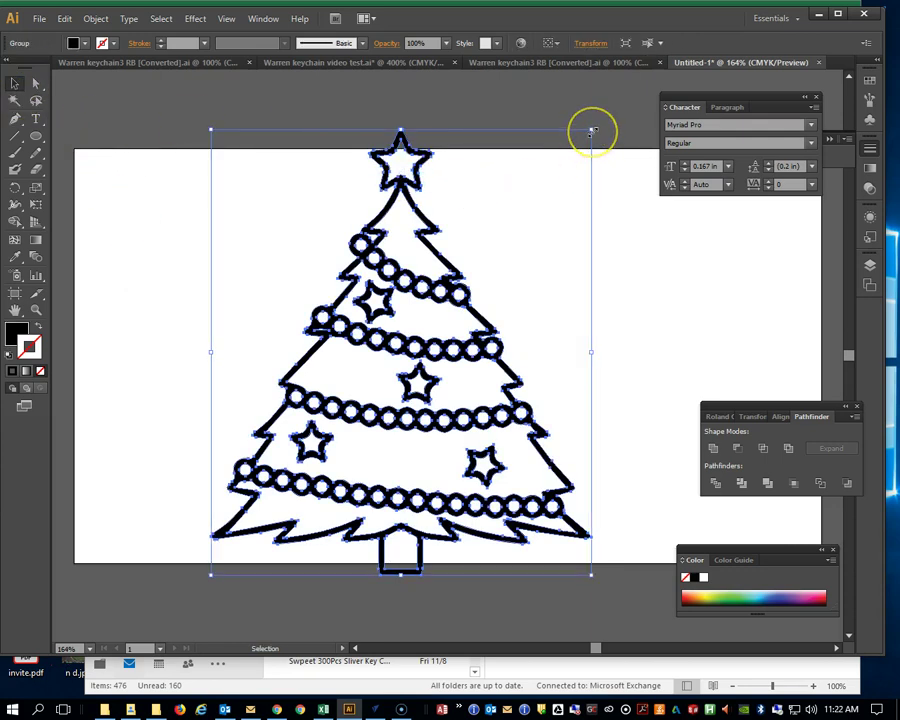
left_click_drag(592, 130, 432, 317)
left_click_drag(326, 408, 427, 332)
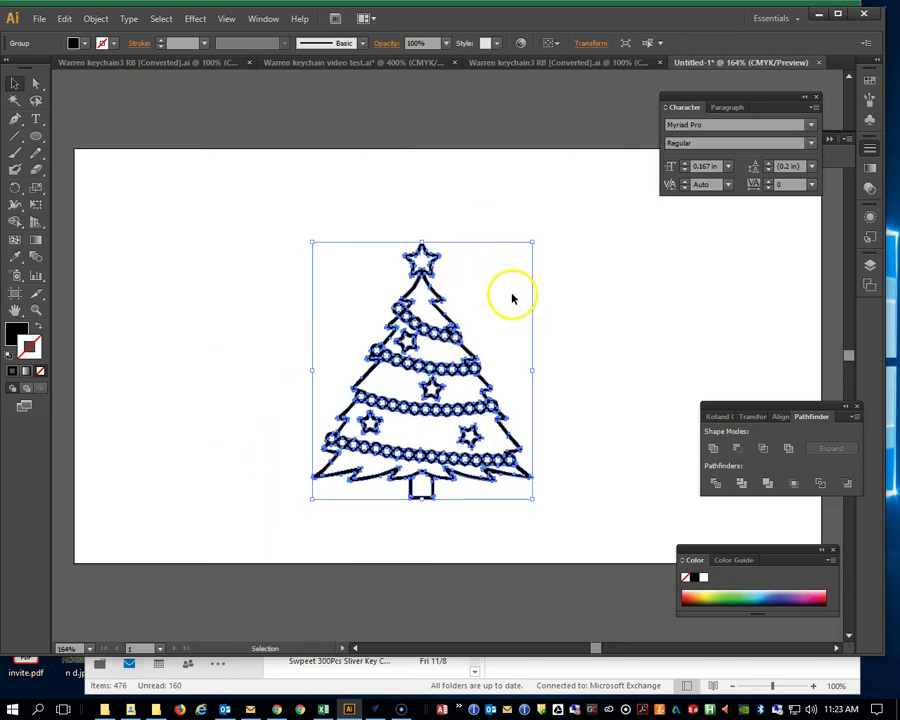
left_click(477, 224)
left_click(36, 139)
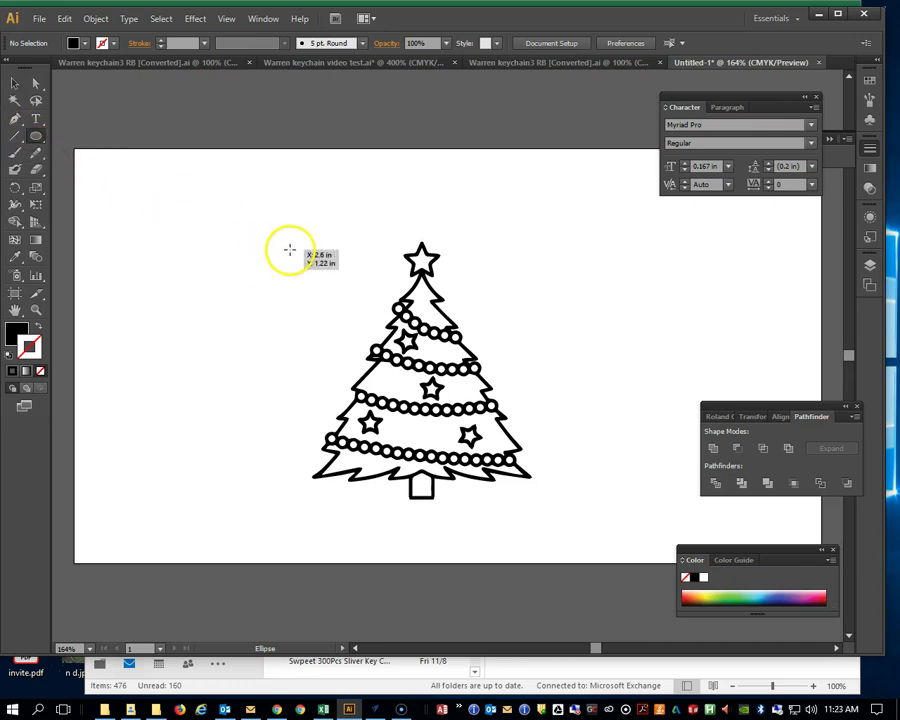
- Draw a circle around the tree and swap it to a black outline with no fill
left_click_drag(287, 241, 573, 516)
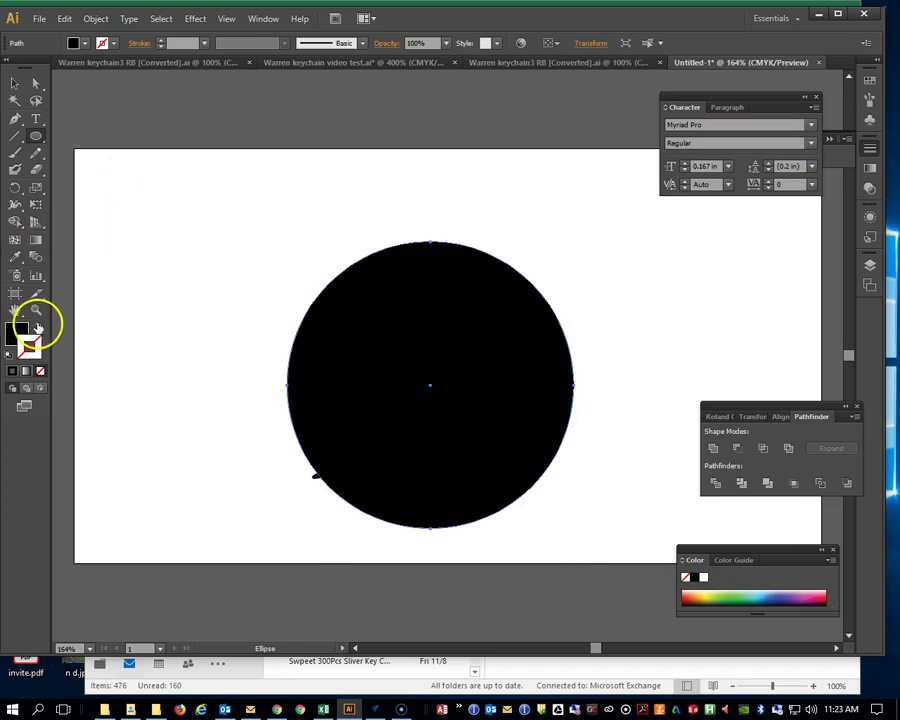
left_click(38, 325)
left_click(16, 84)
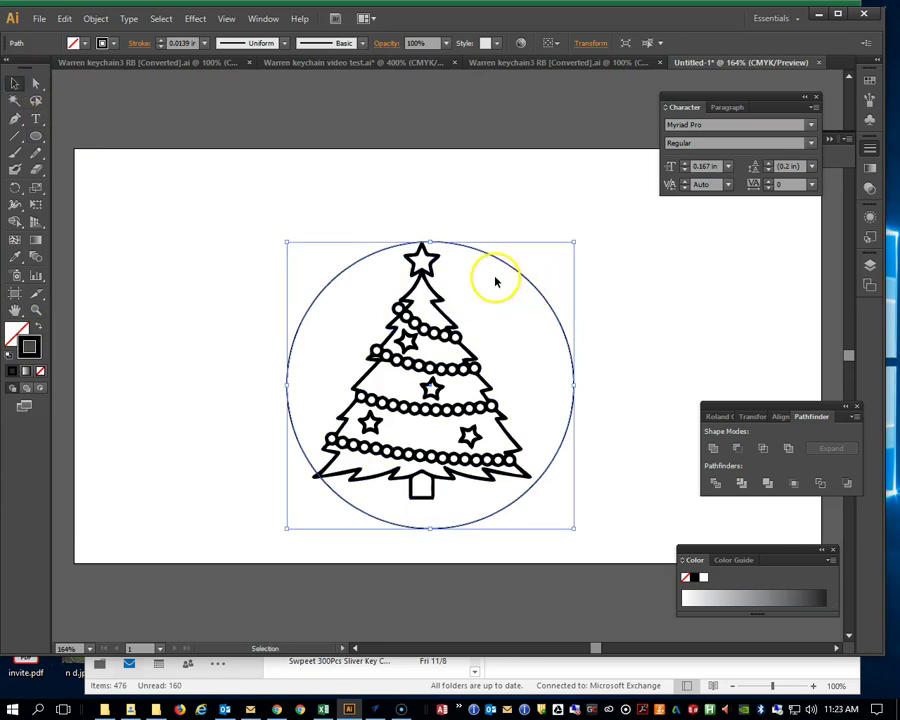
- Select the tree and circle together and distribute them by horizontal centres
left_click_drag(484, 227, 424, 345)
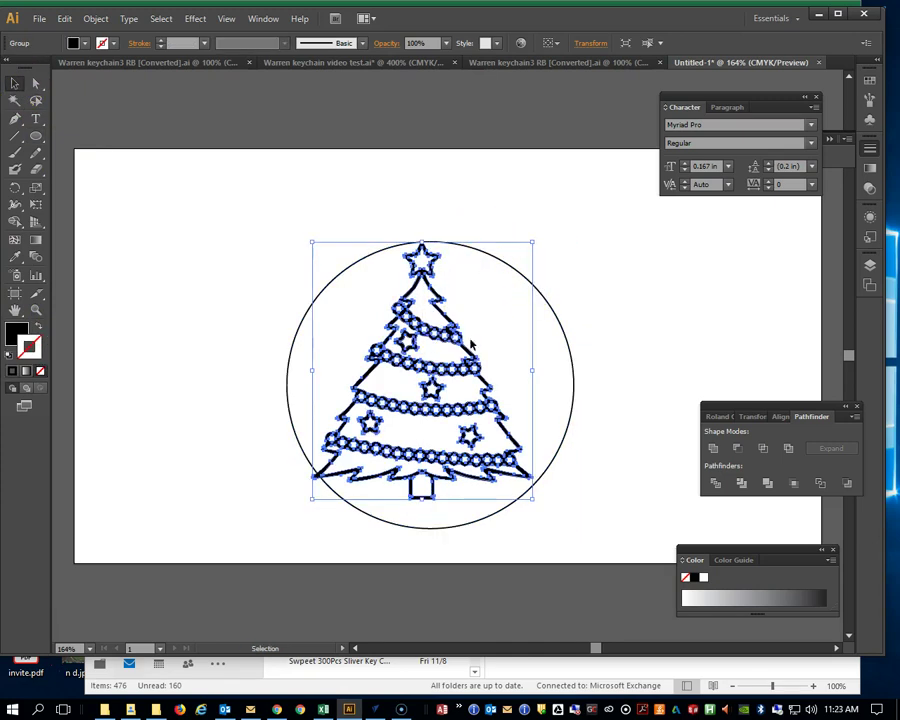
left_click_drag(590, 274, 281, 233)
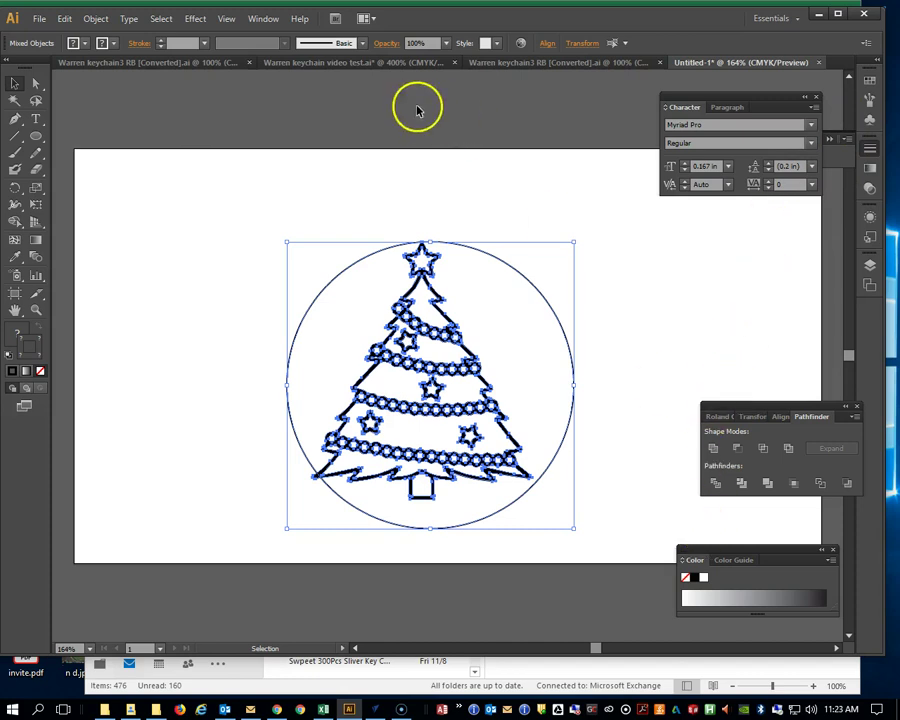
left_click(546, 44)
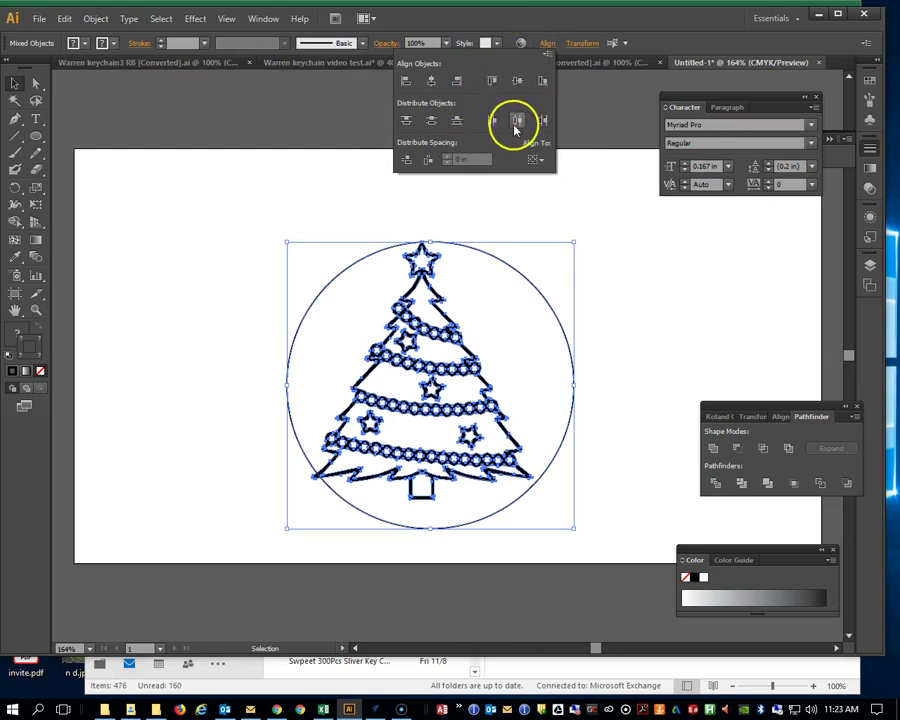
left_click(516, 121)
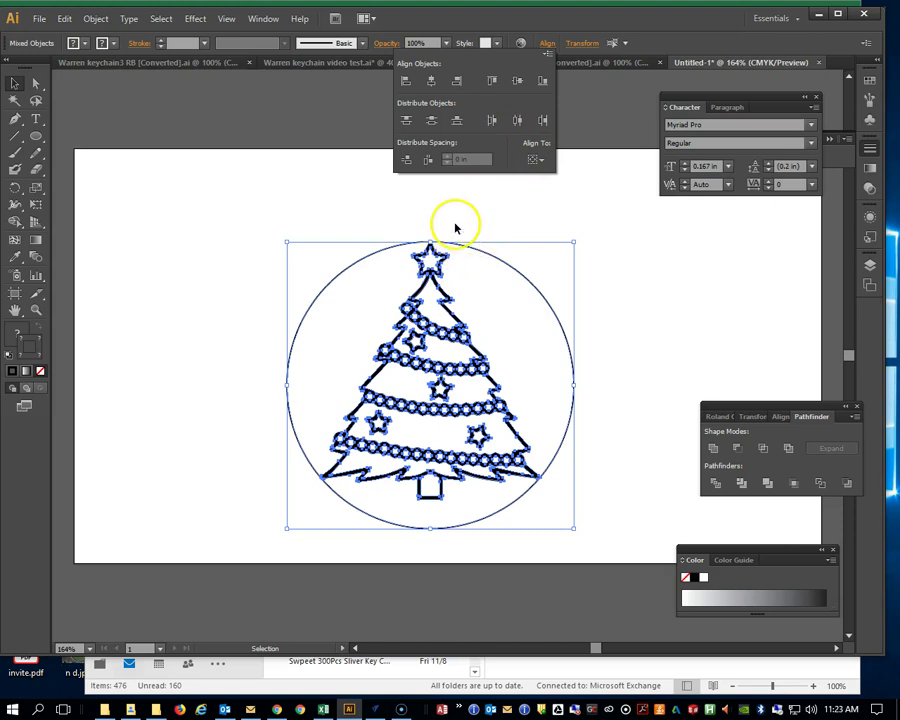
left_click(498, 458)
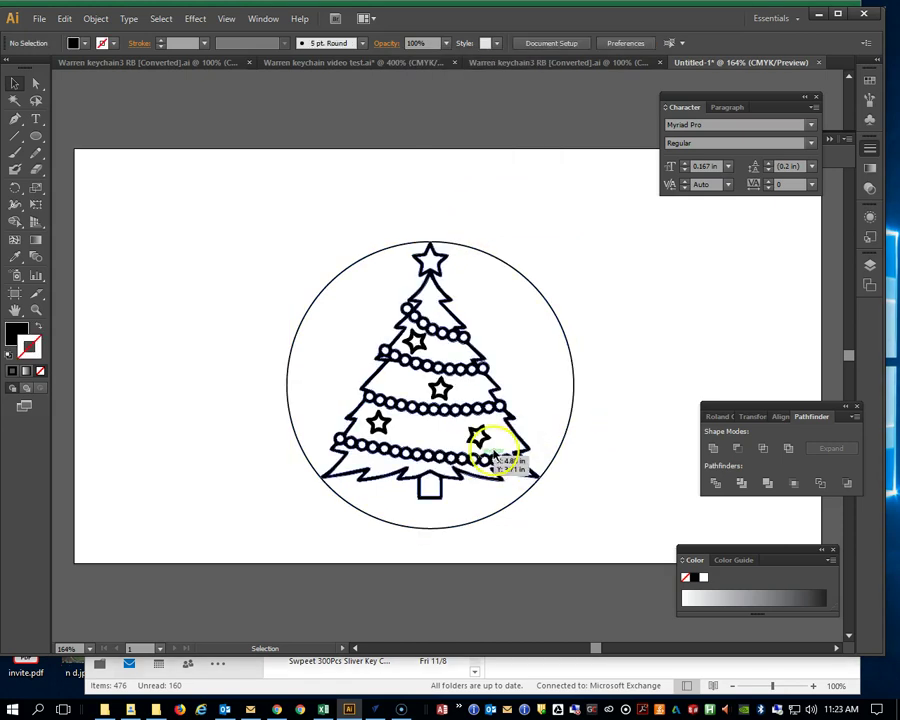
left_click(490, 259)
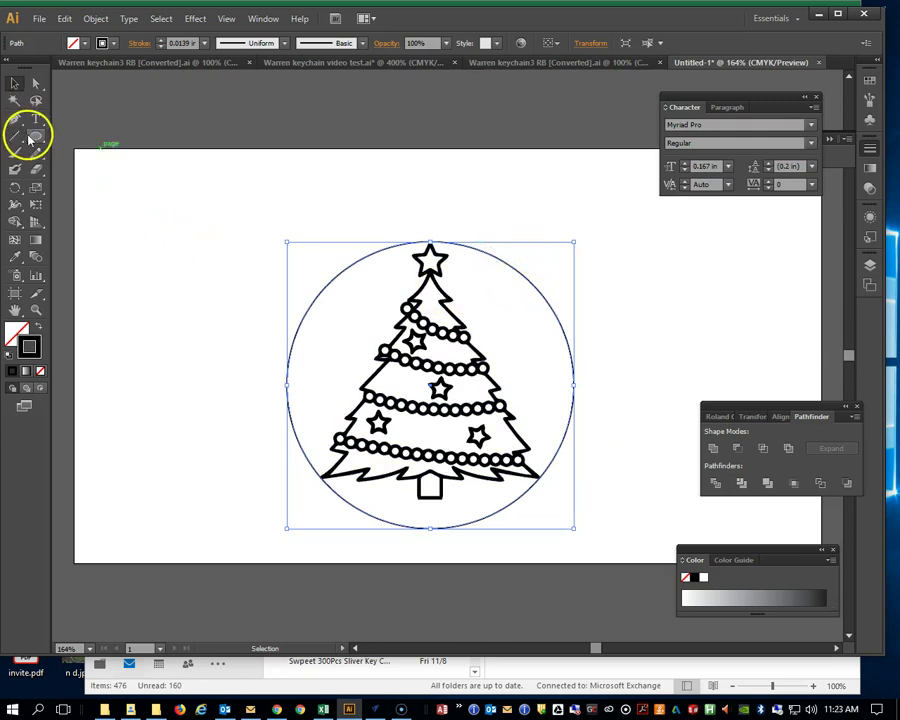
- Draw a larger circle around the ornament with the Ellipse tool
left_click(252, 214)
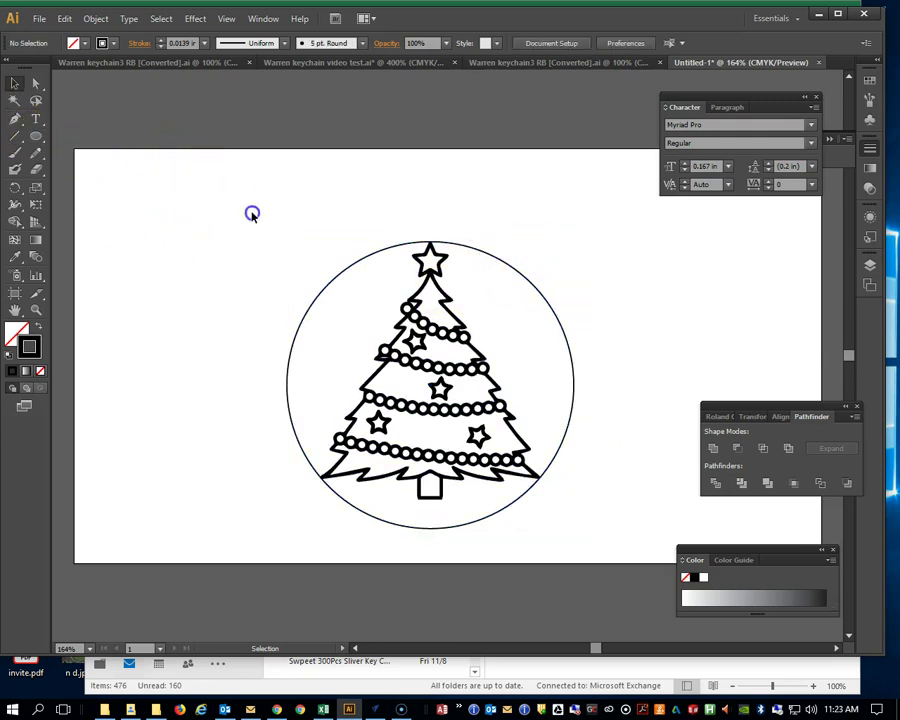
left_click(37, 138)
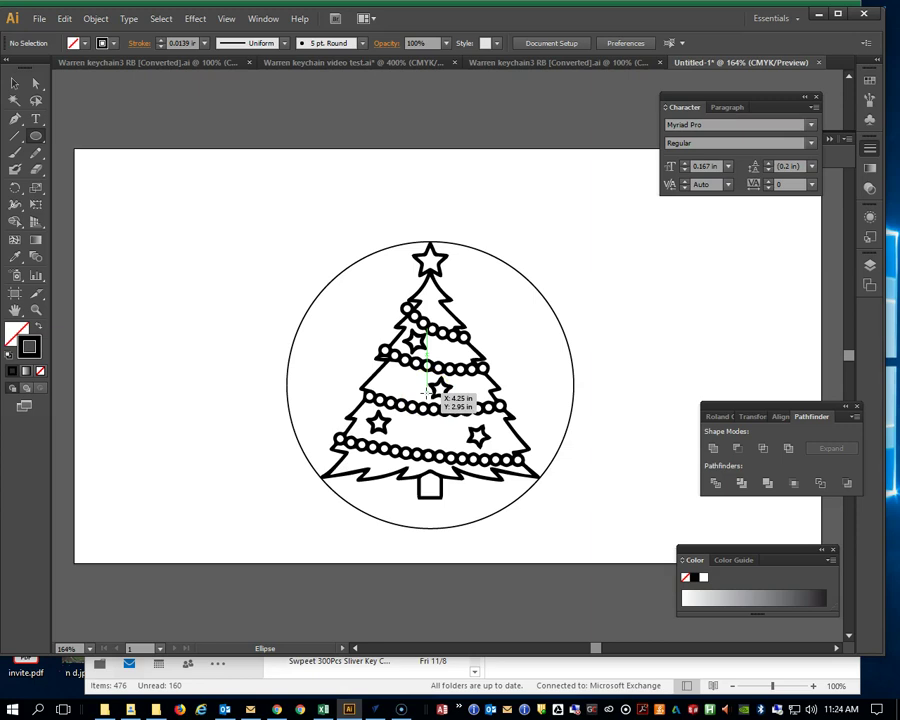
left_click_drag(426, 393, 590, 376)
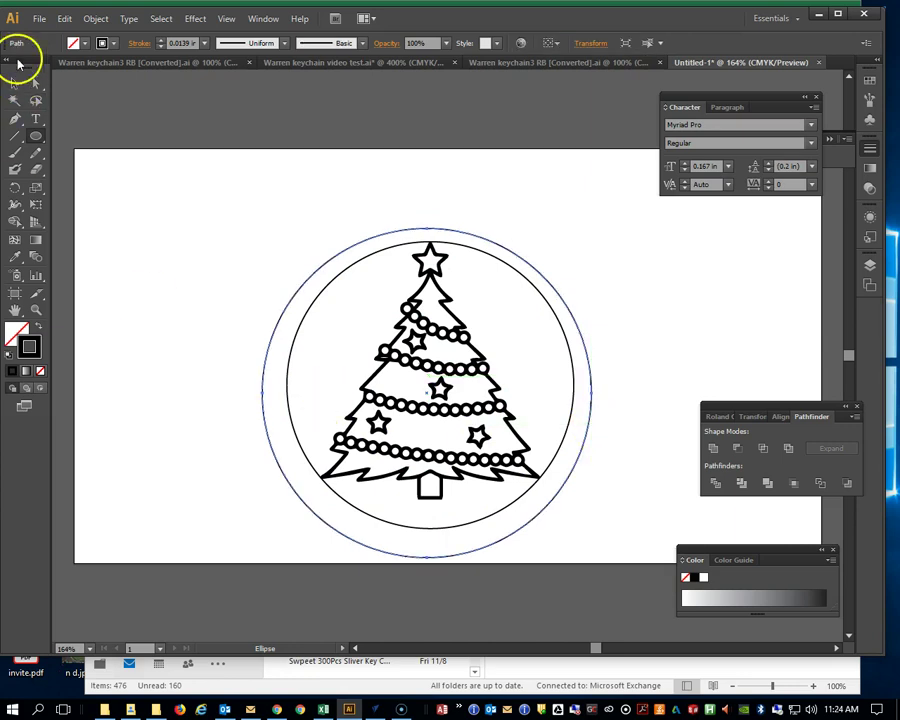
- Select both circles and the tree and align them on horizontal and vertical centres
left_click(15, 83)
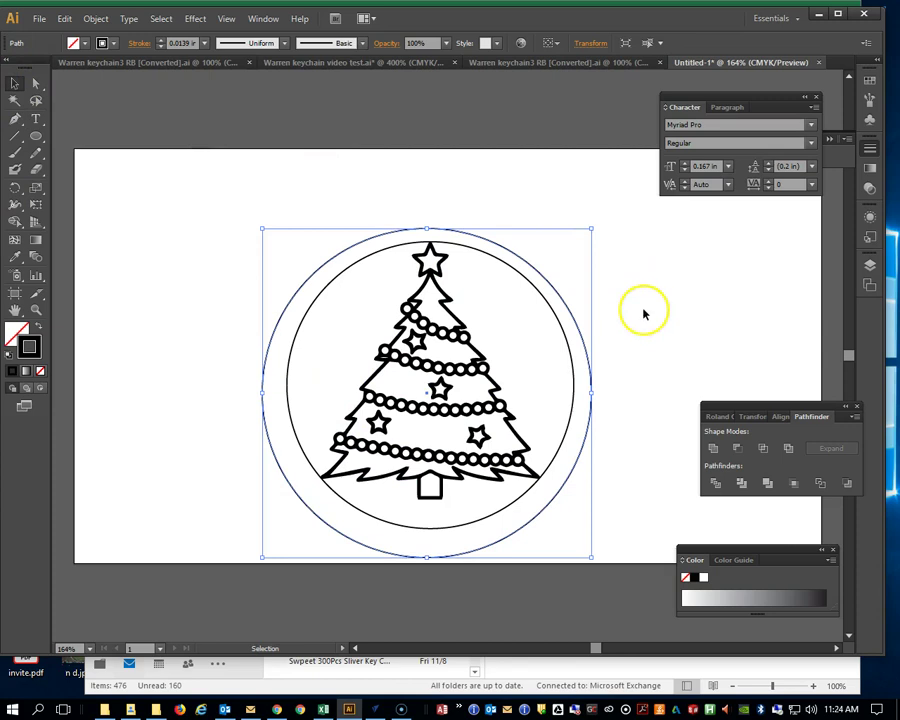
left_click_drag(643, 311, 545, 367)
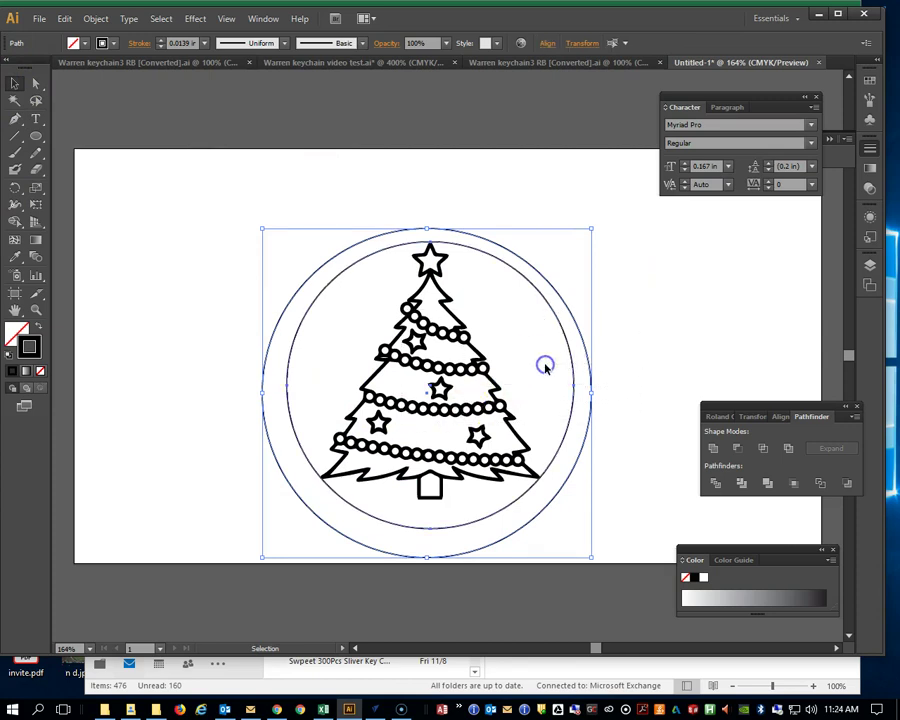
left_click(545, 44)
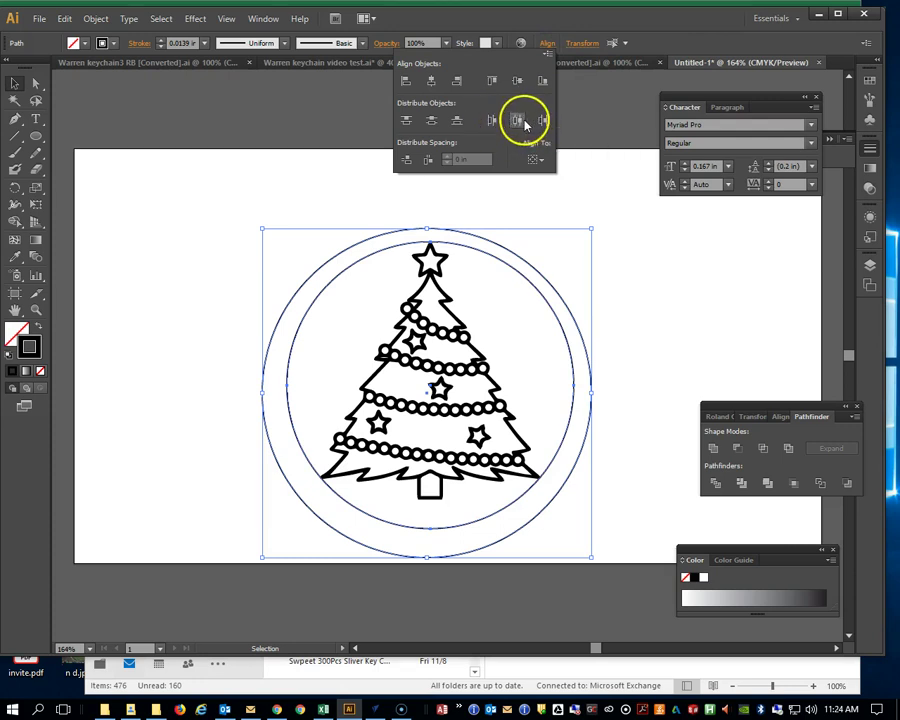
left_click(518, 121)
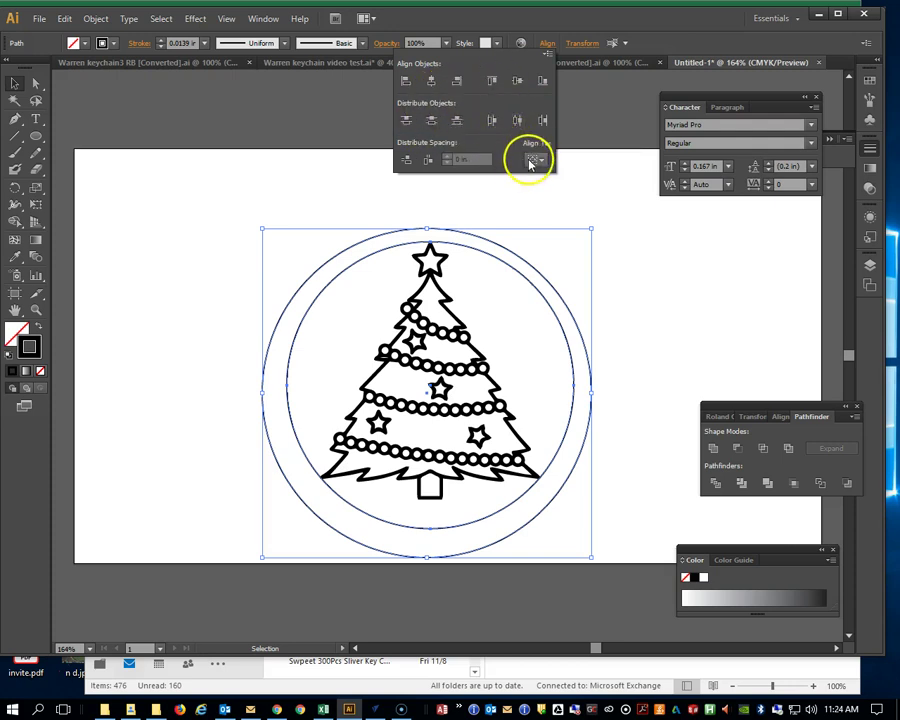
left_click(516, 82)
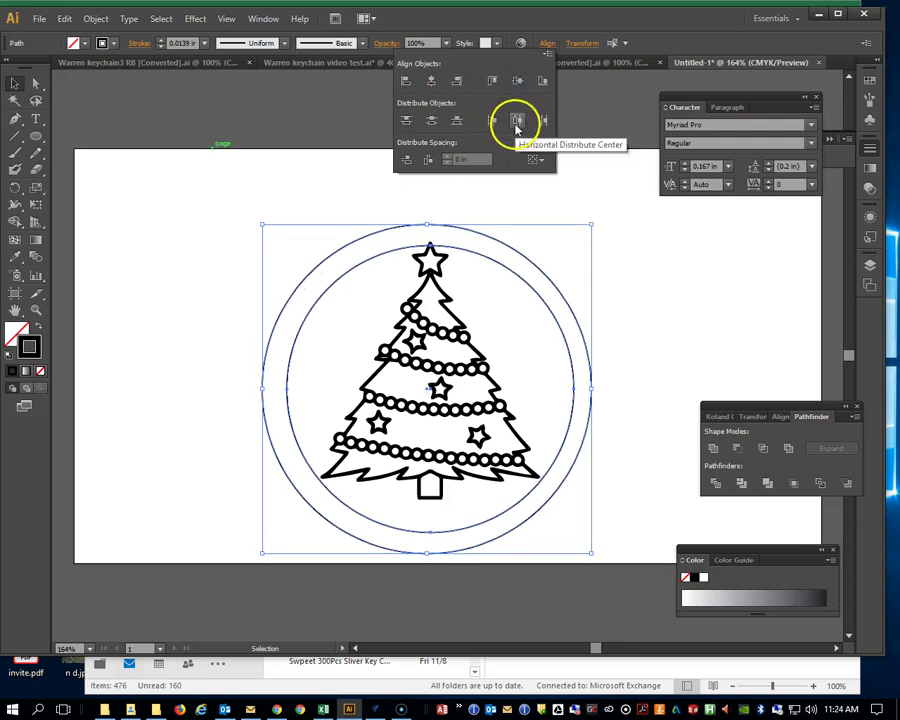
left_click(519, 122)
left_click(604, 325)
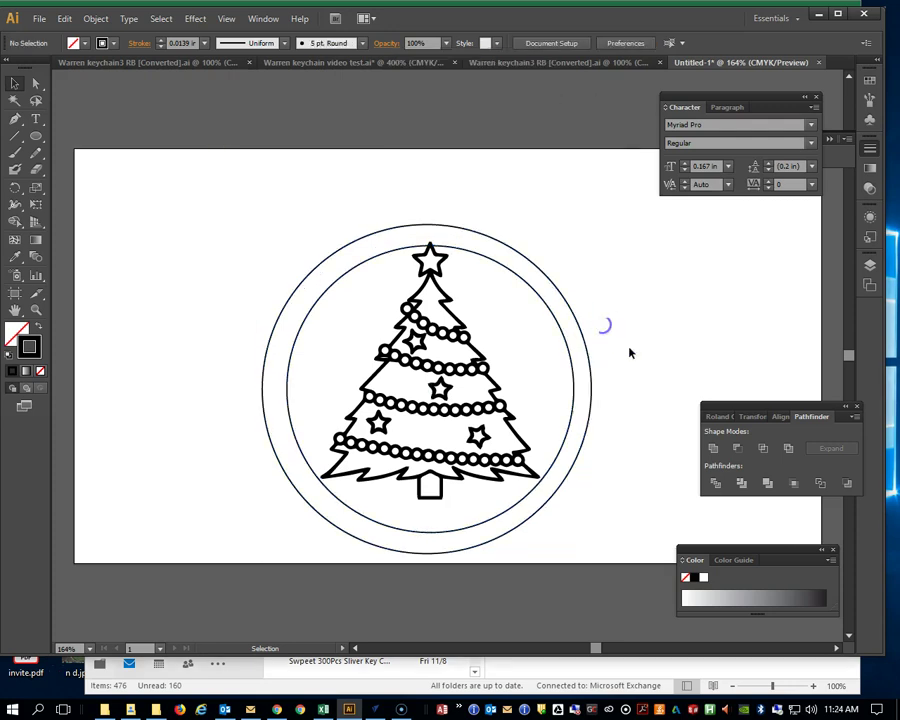
left_click_drag(550, 412, 550, 412)
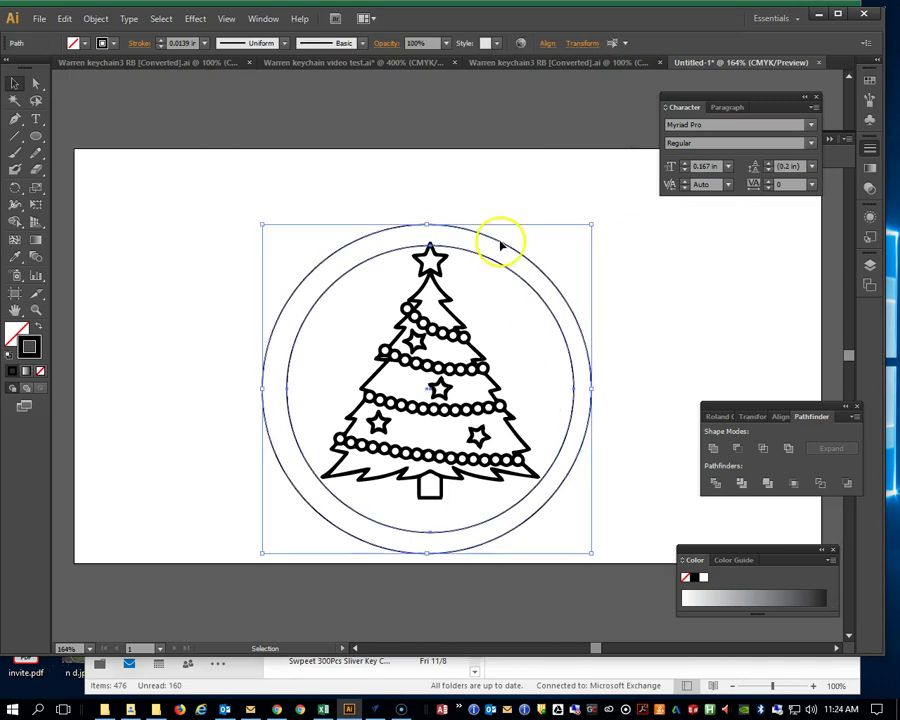
left_click(545, 46)
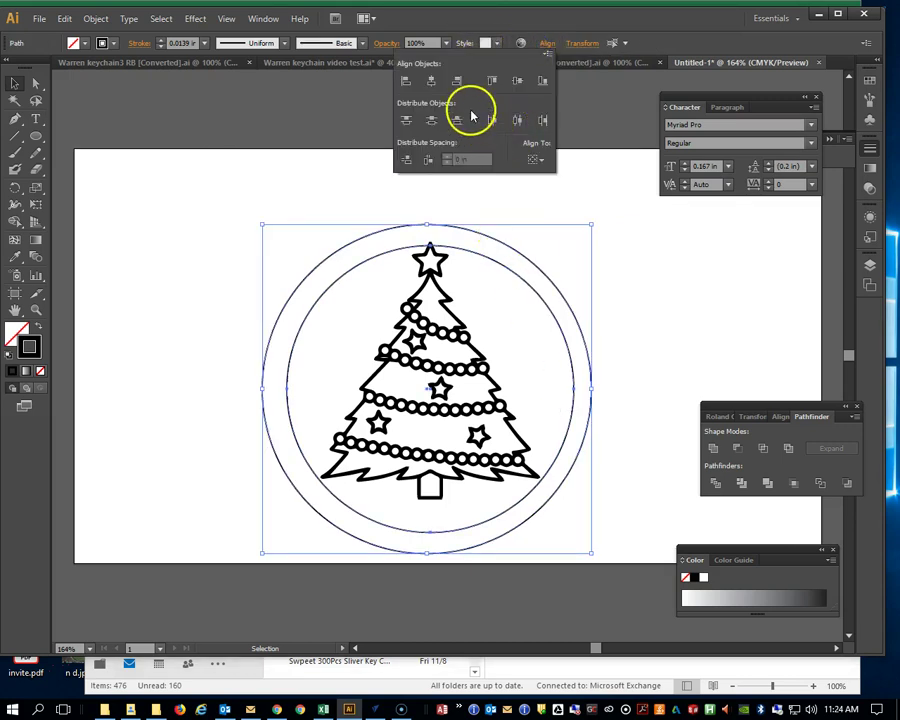
left_click(433, 84)
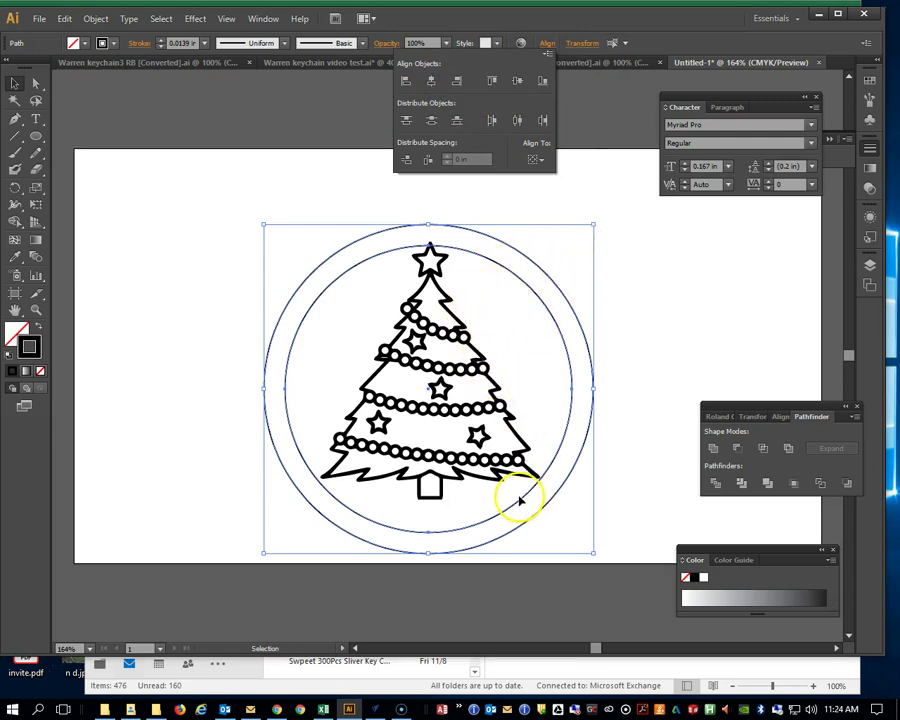
left_click(521, 316)
- Horizontally centre the tree with both circles
left_click(575, 250)
left_click_drag(610, 274, 372, 494)
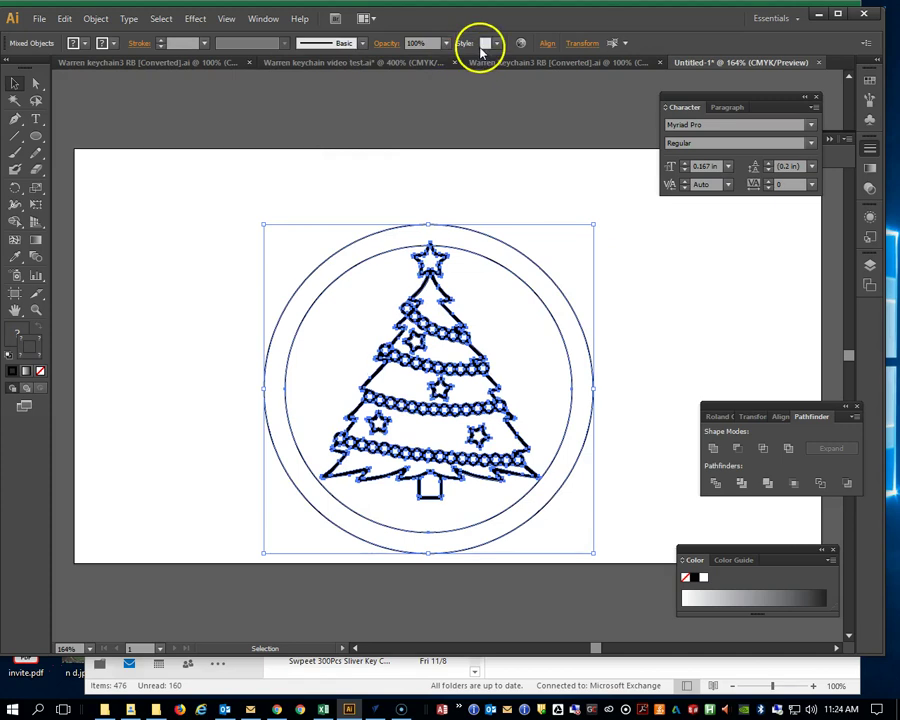
left_click(549, 43)
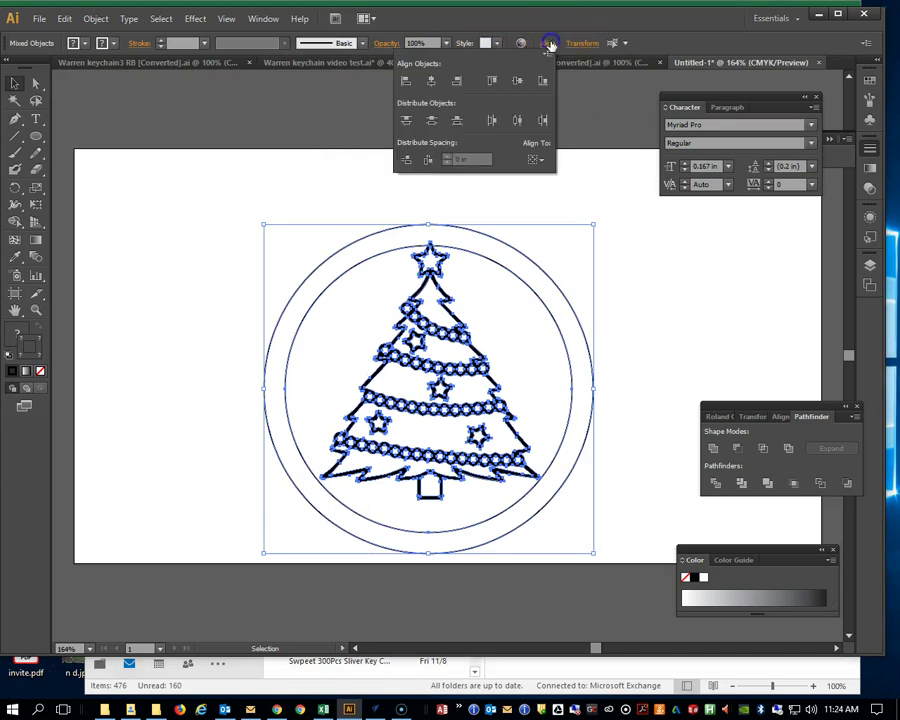
left_click(430, 82)
left_click(590, 335)
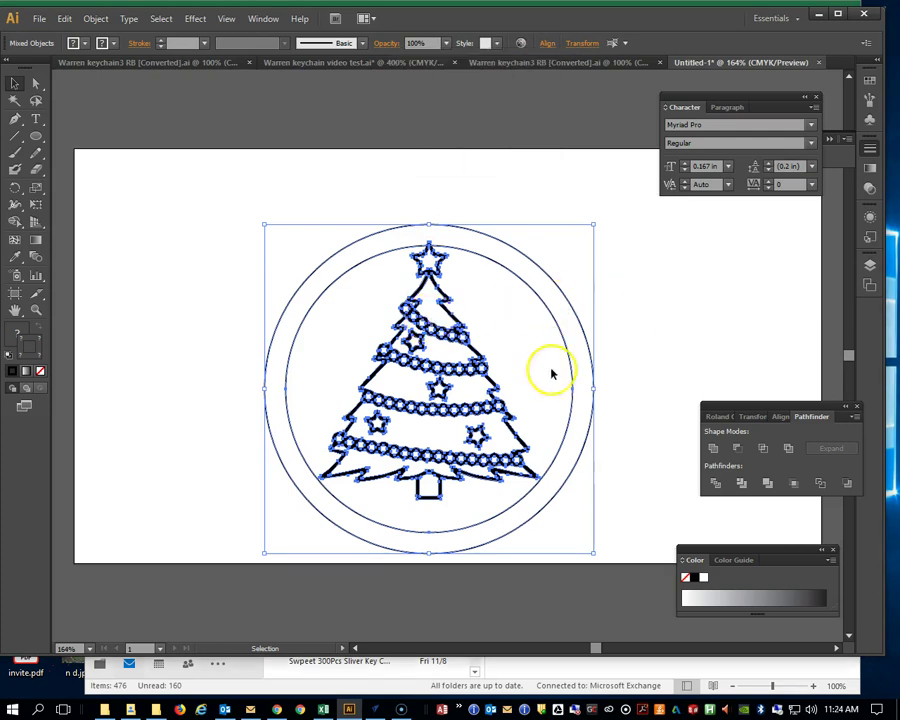
left_click(613, 366)
- Scale the tree up to about 2.8 × 3.28 in and nudge it down two steps
left_click(443, 436)
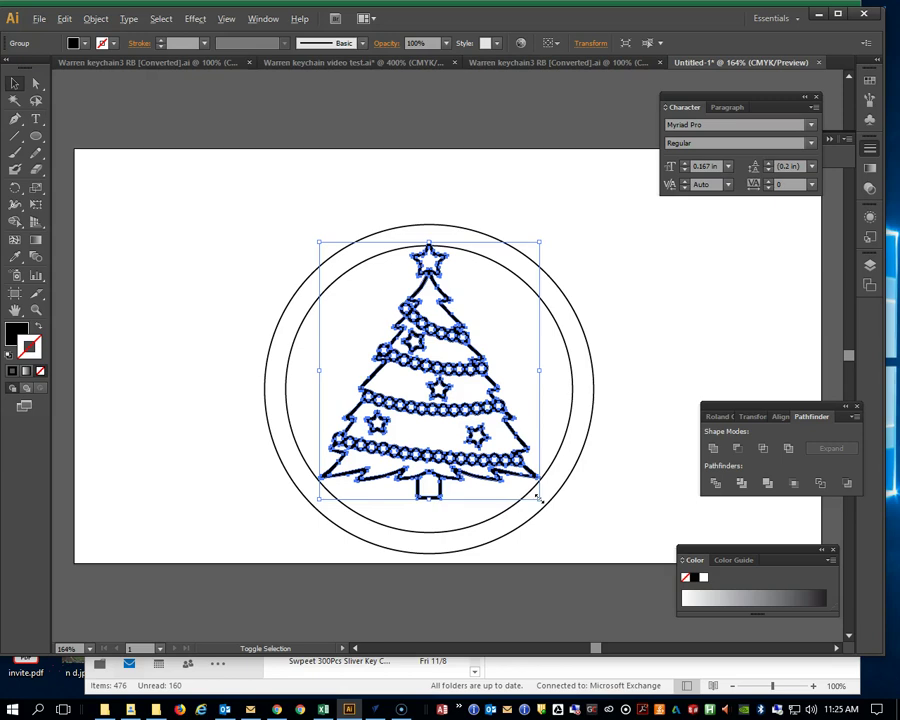
left_click_drag(537, 497, 542, 503)
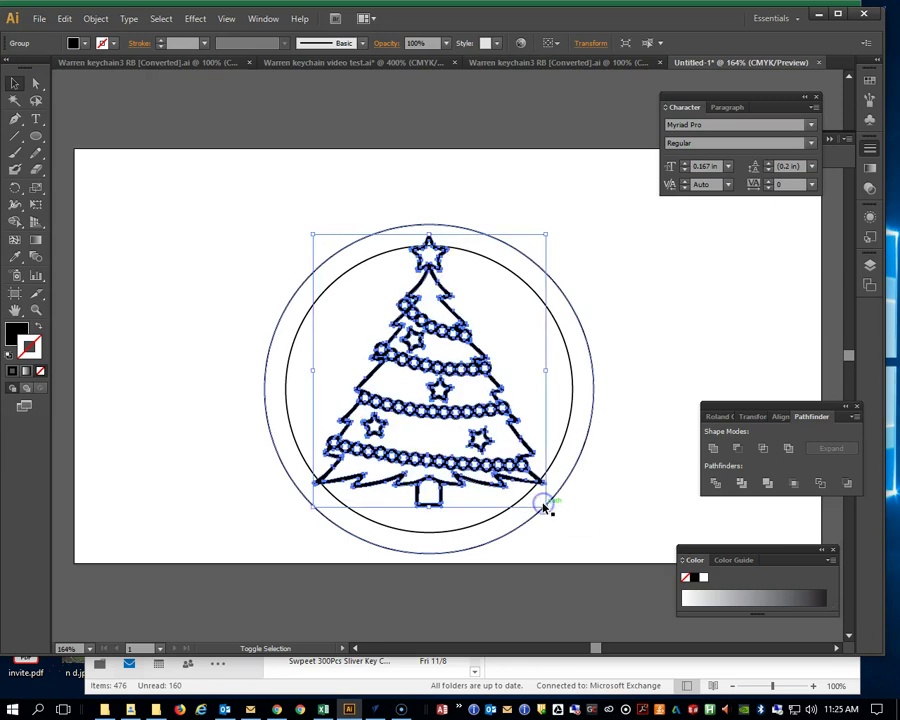
left_click(613, 341)
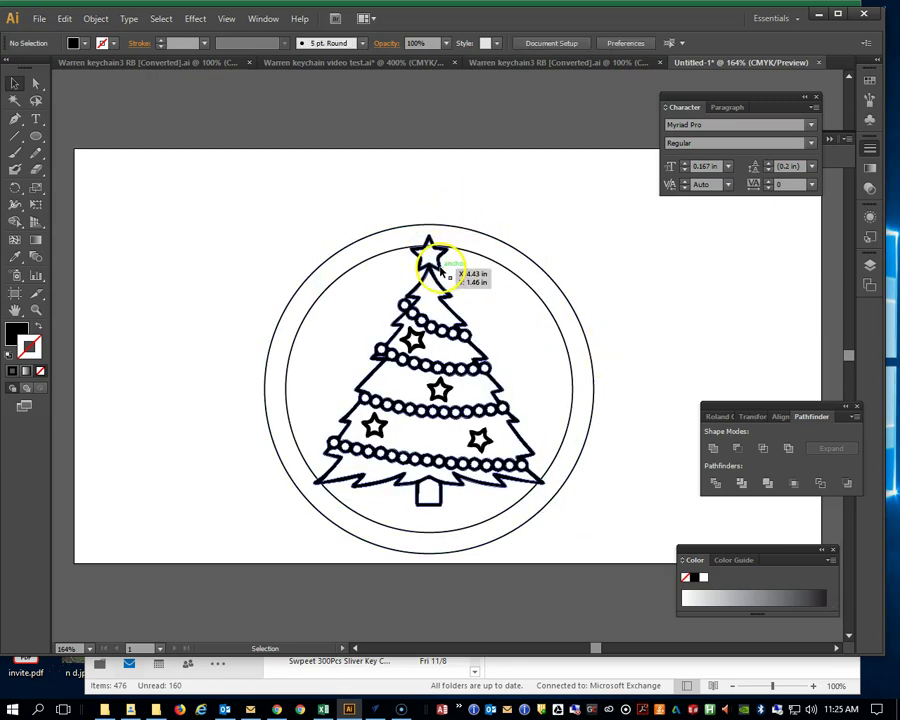
left_click(441, 270)
key("Down")
key("Down")
key("Down")
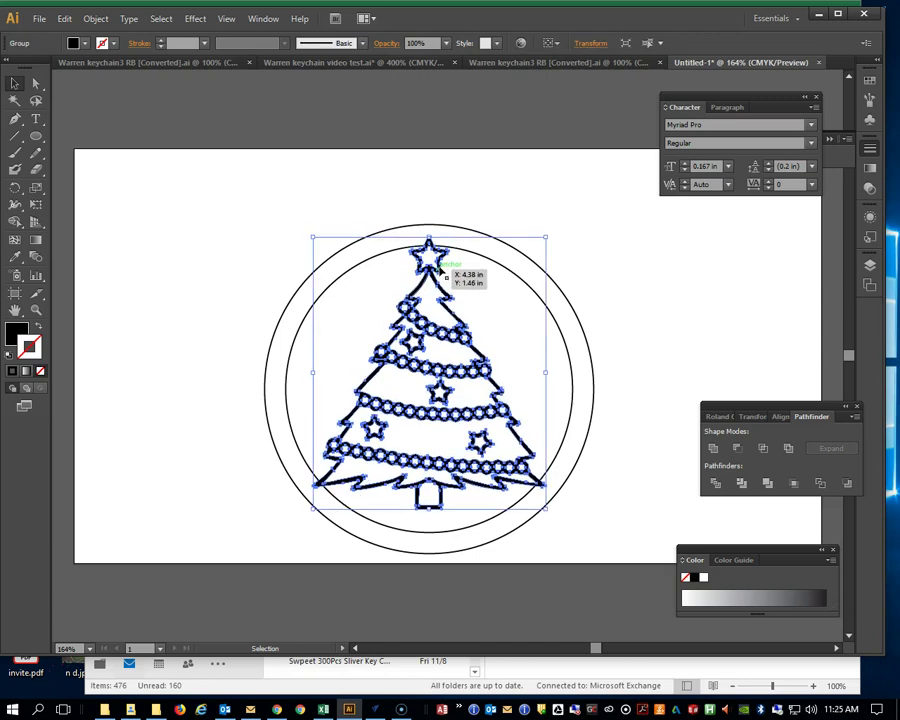
key("Down")
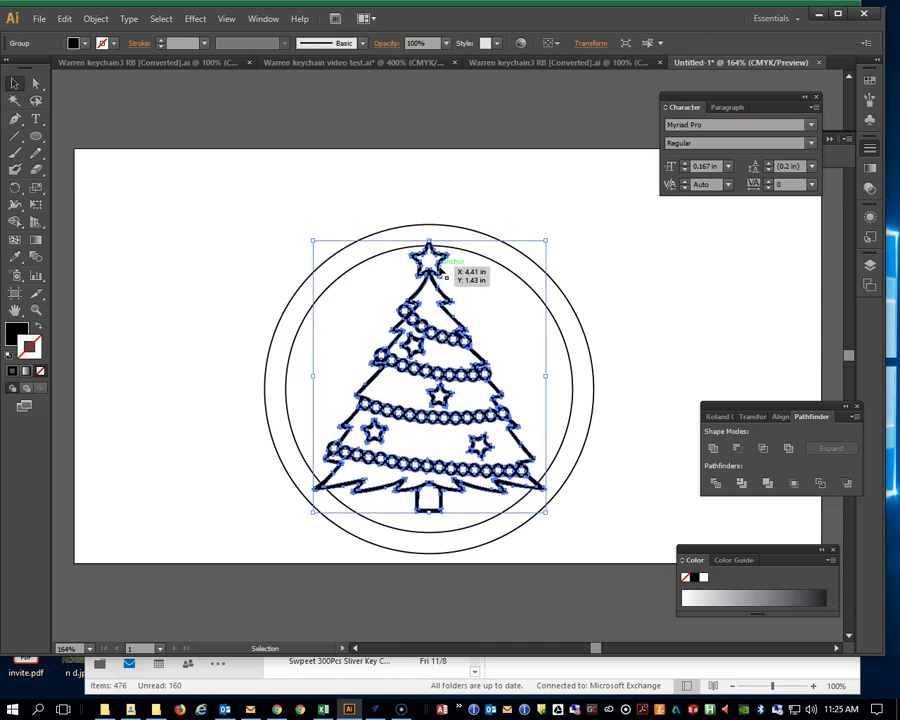
left_click(416, 205)
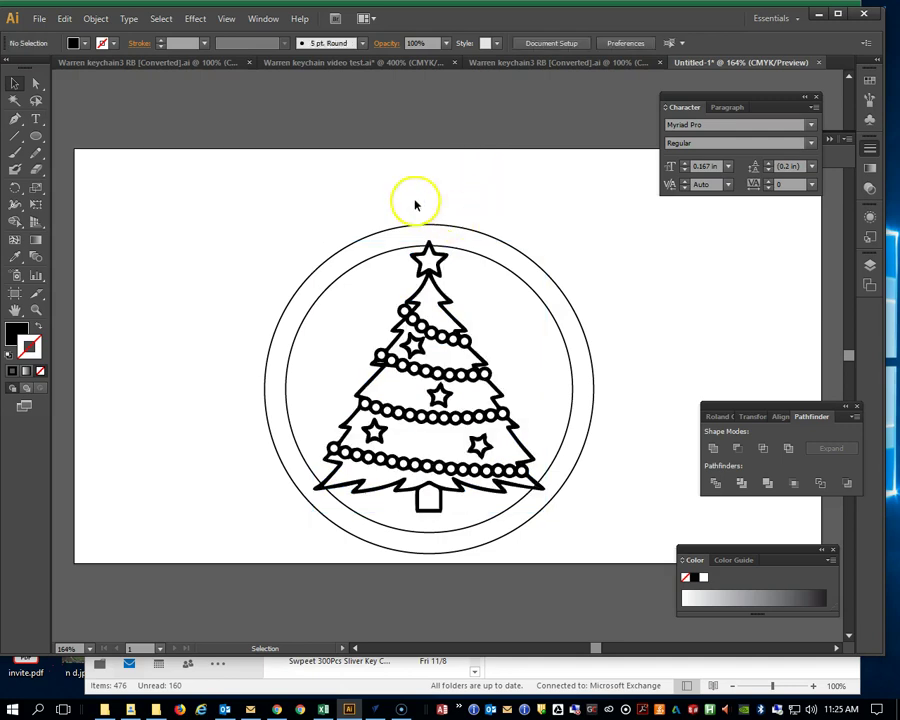
- Draw a small circle above the star, adjust its size and position, and make it an unfilled outline
left_click(36, 136)
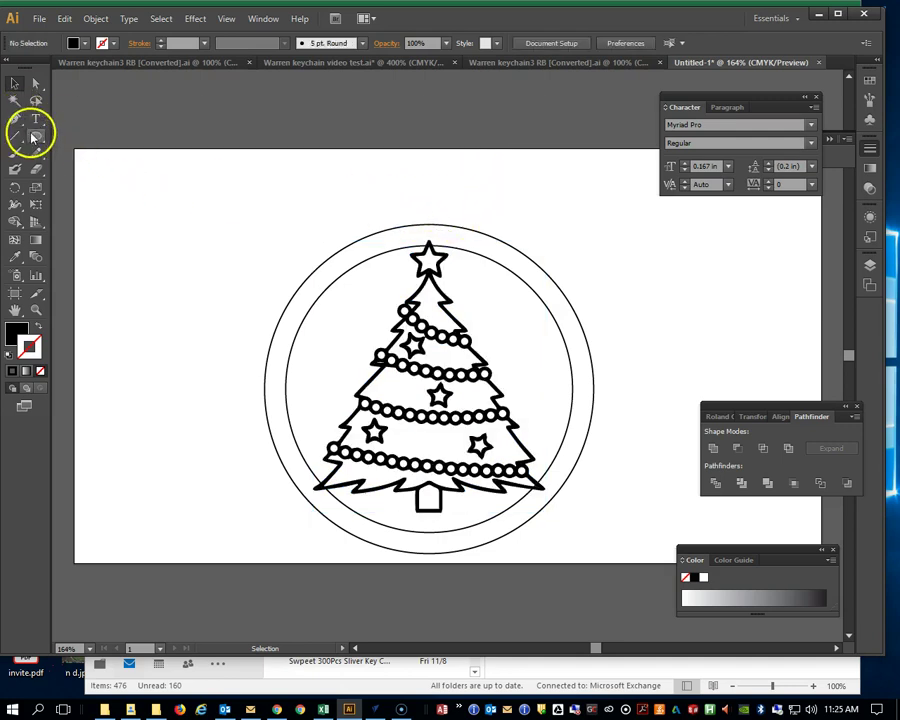
left_click_drag(408, 181, 462, 217)
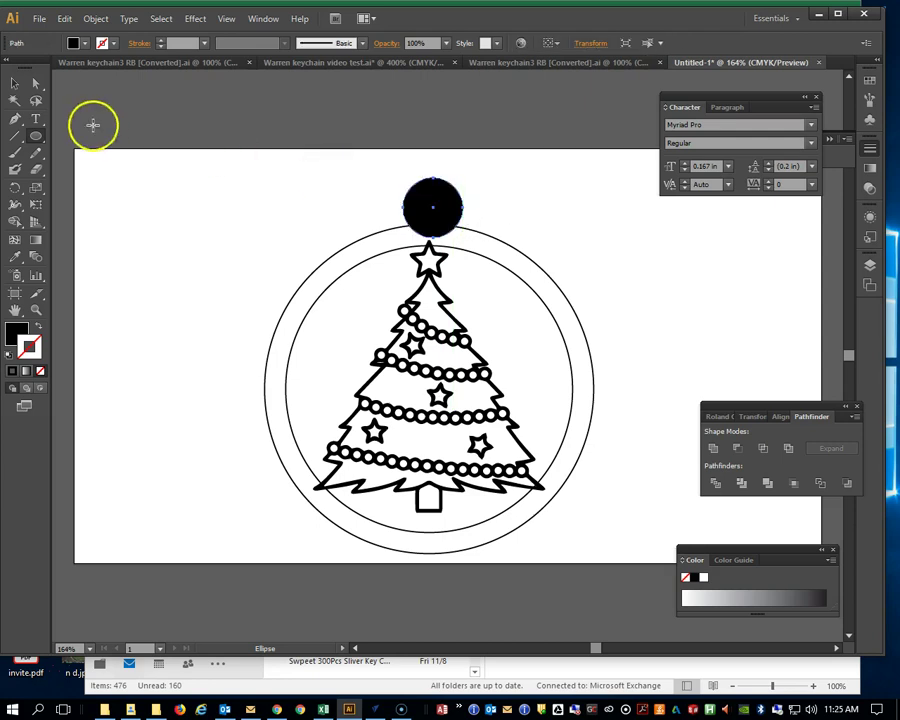
left_click(16, 85)
left_click_drag(403, 177, 393, 161)
left_click_drag(441, 199, 445, 195)
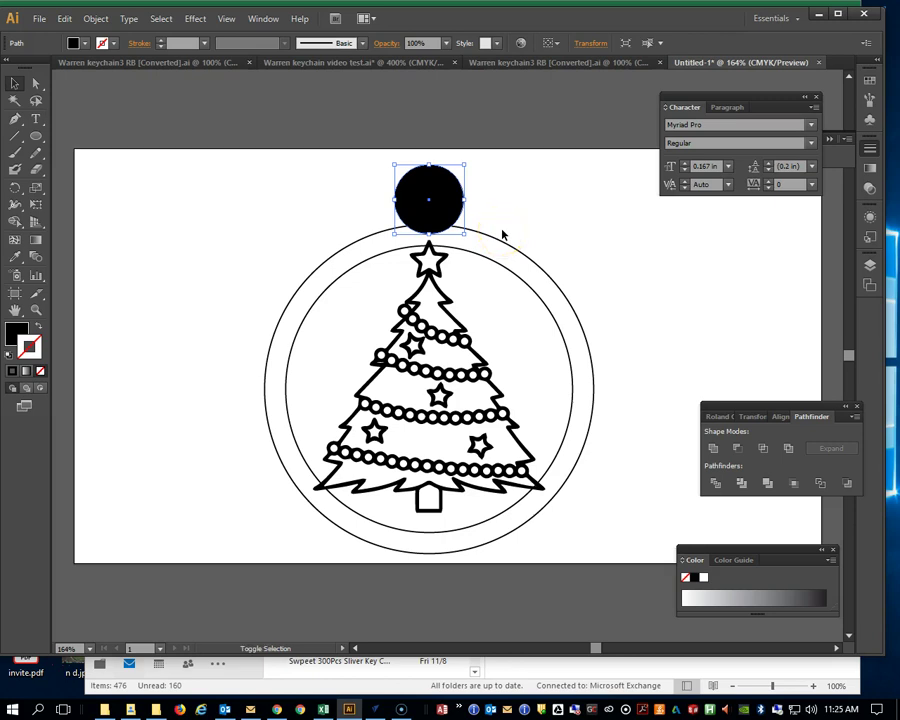
key("shift+x")
left_click(479, 221)
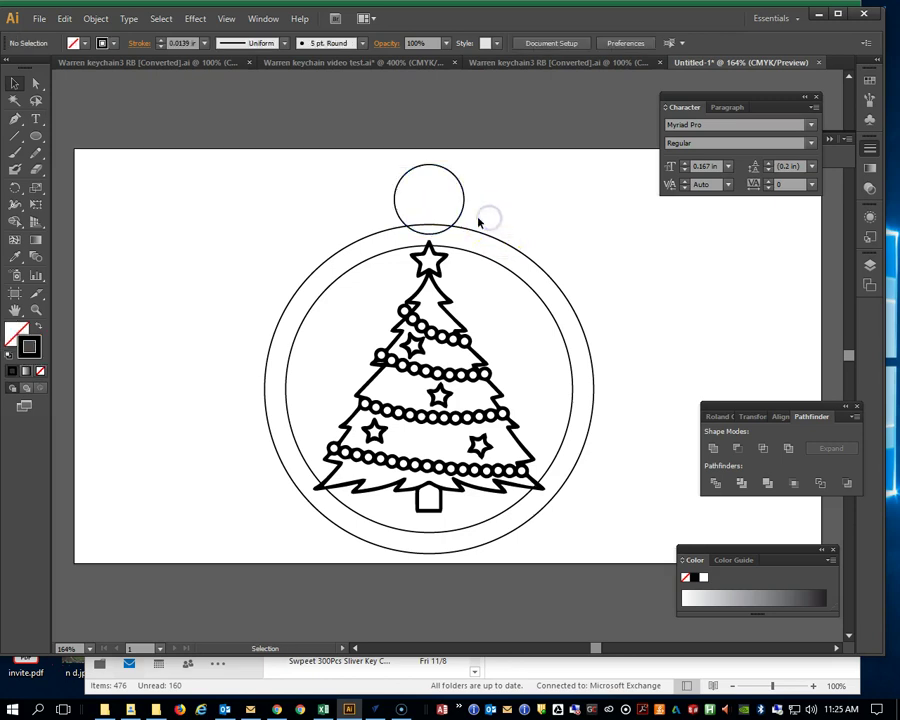
left_click(458, 212)
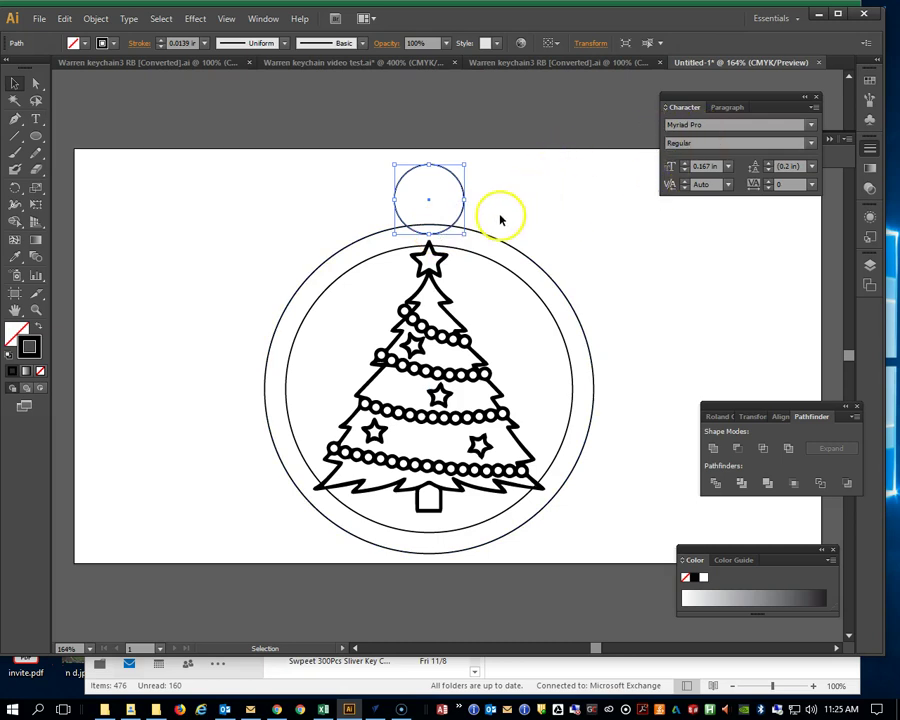
- Zoom in closely on the small loop circle at the top of the ornament
key("z")
left_click(447, 223)
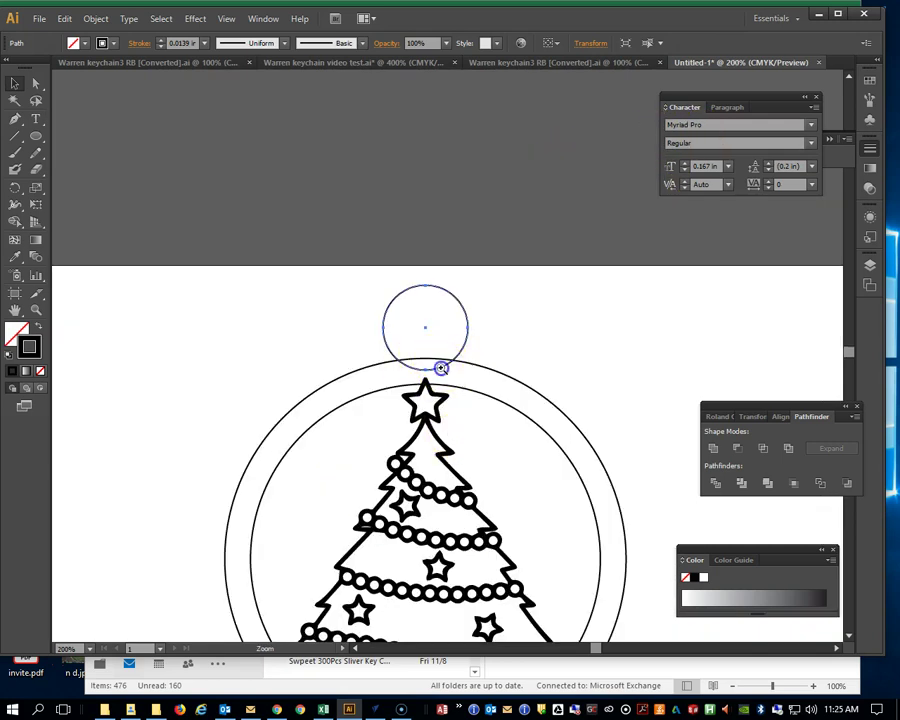
left_click(441, 368)
left_click(446, 362)
left_click(446, 362)
key("v")
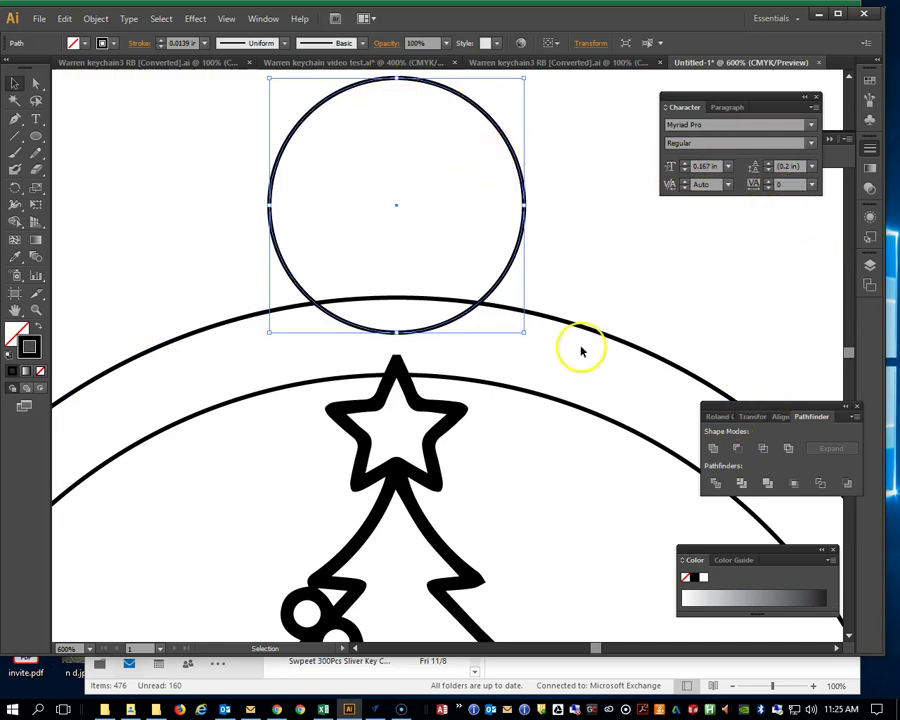
- Briefly show the Info panel, then move the Pathfinder panel beside the circles
left_click(266, 19)
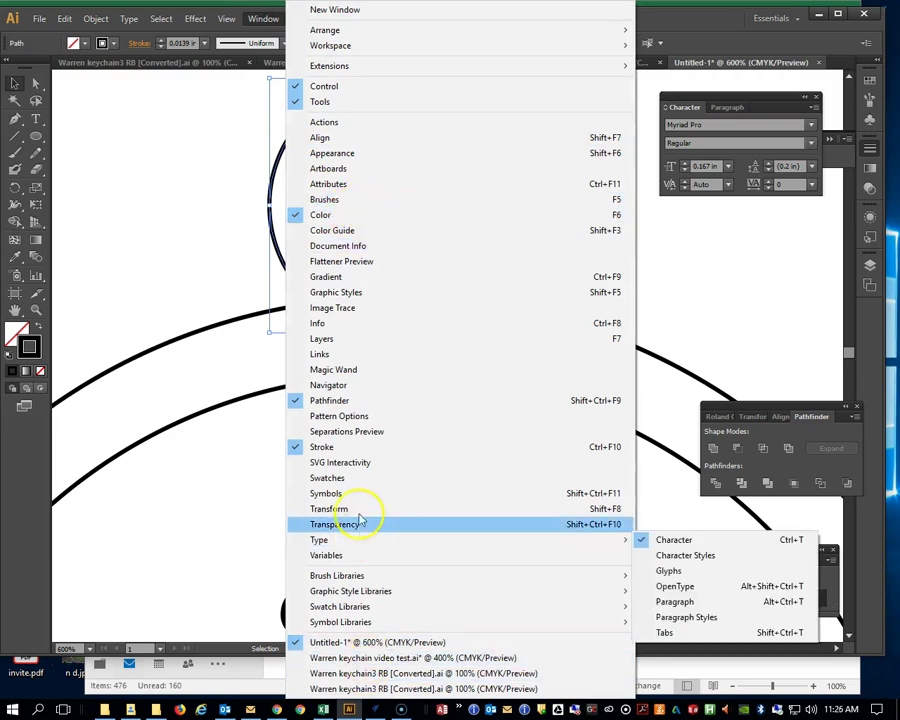
left_click(626, 322)
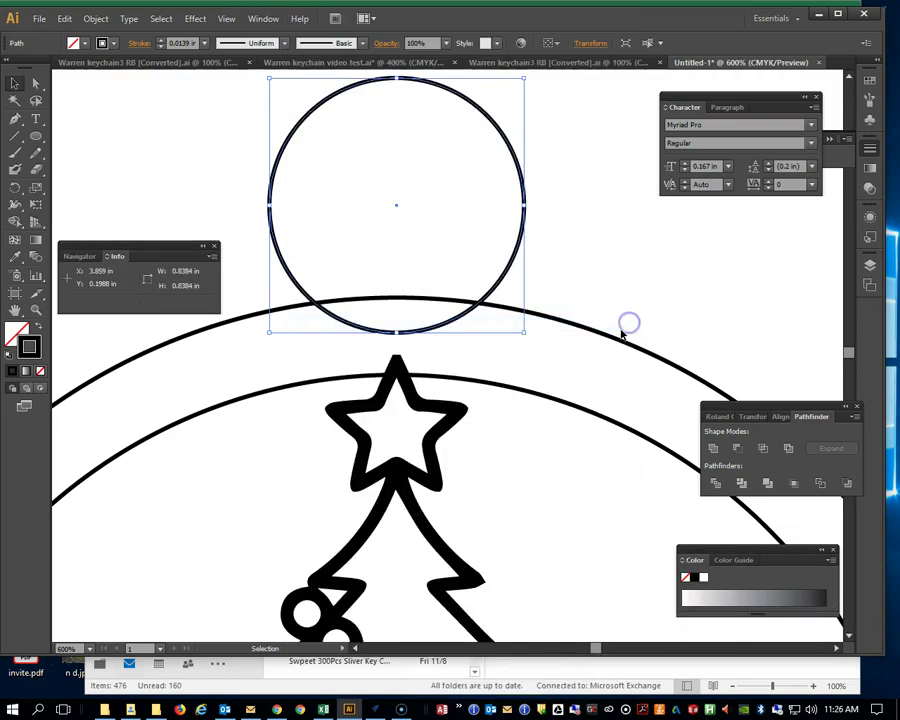
left_click(213, 245)
left_click_drag(737, 406, 611, 232)
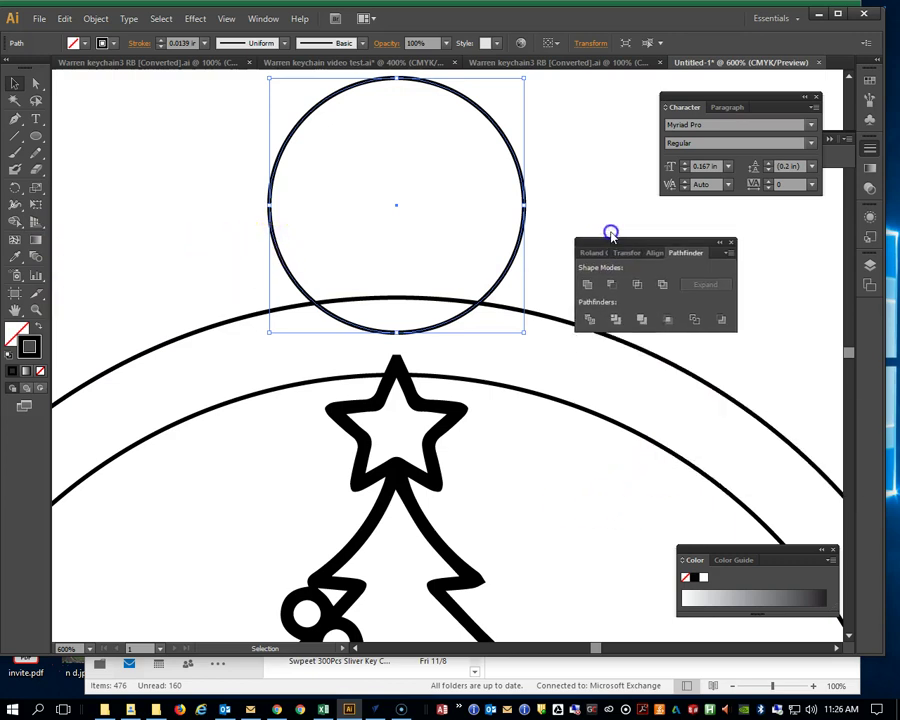
- Unite the loop circle and outer ring into one outline, then select the inner arc and tree
left_click(422, 298, "shift")
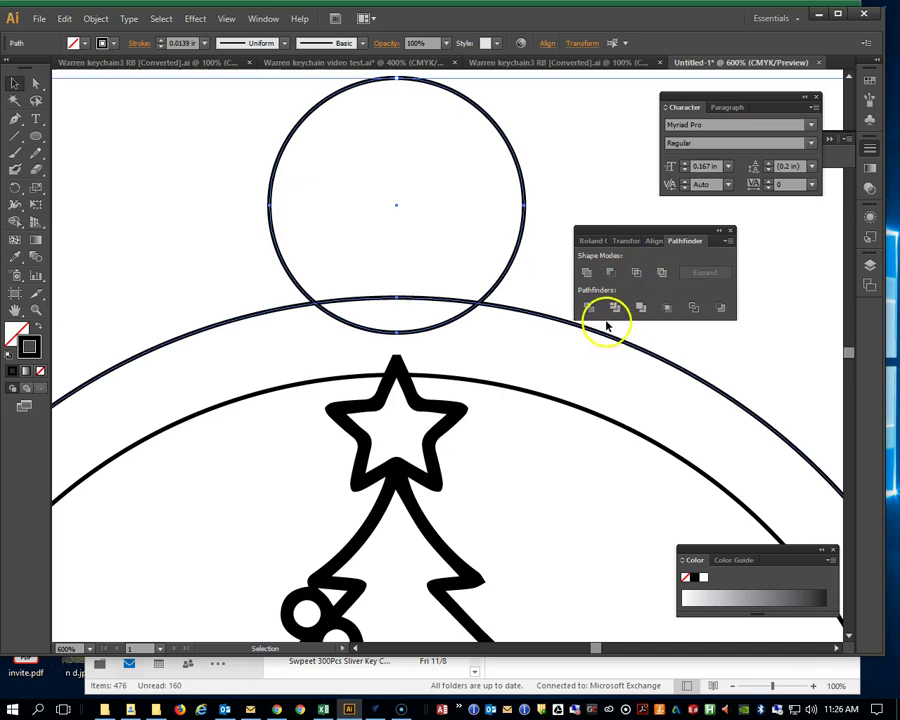
left_click(587, 275)
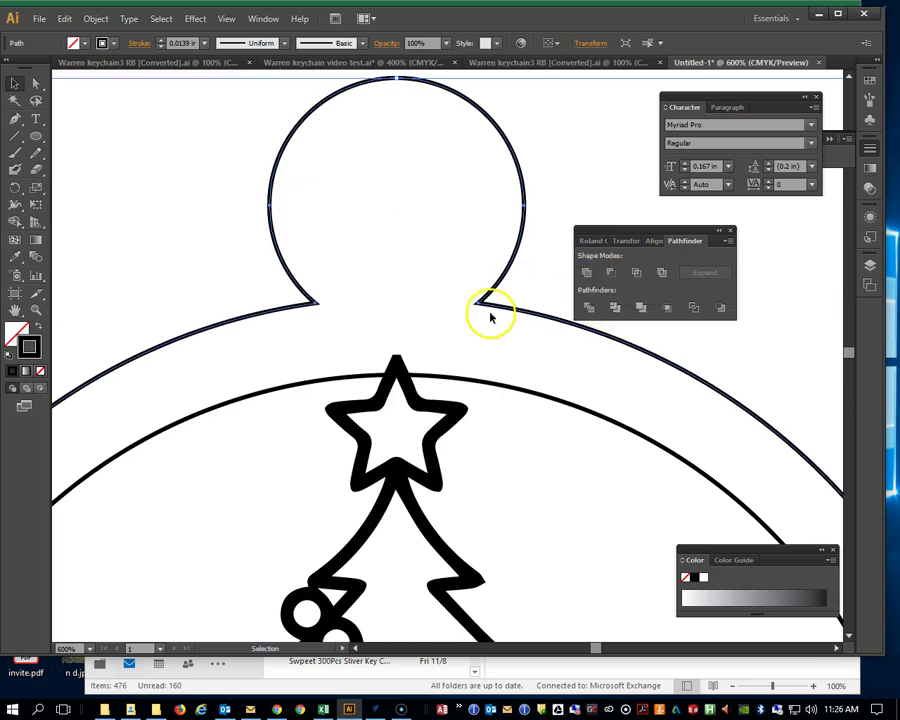
left_click(538, 285)
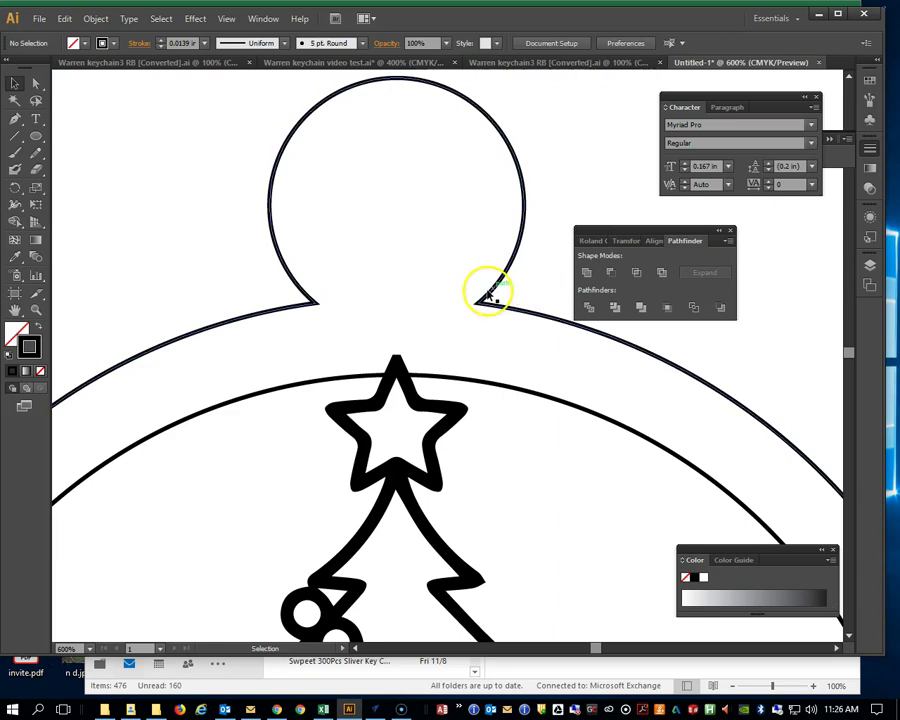
left_click(490, 378)
left_click(505, 315)
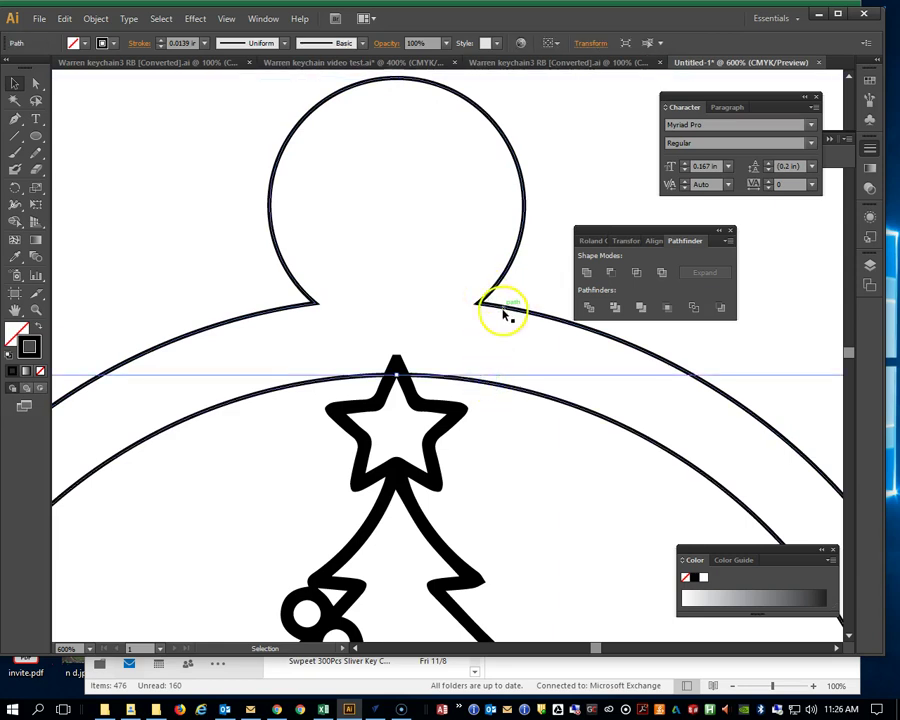
left_click(395, 378)
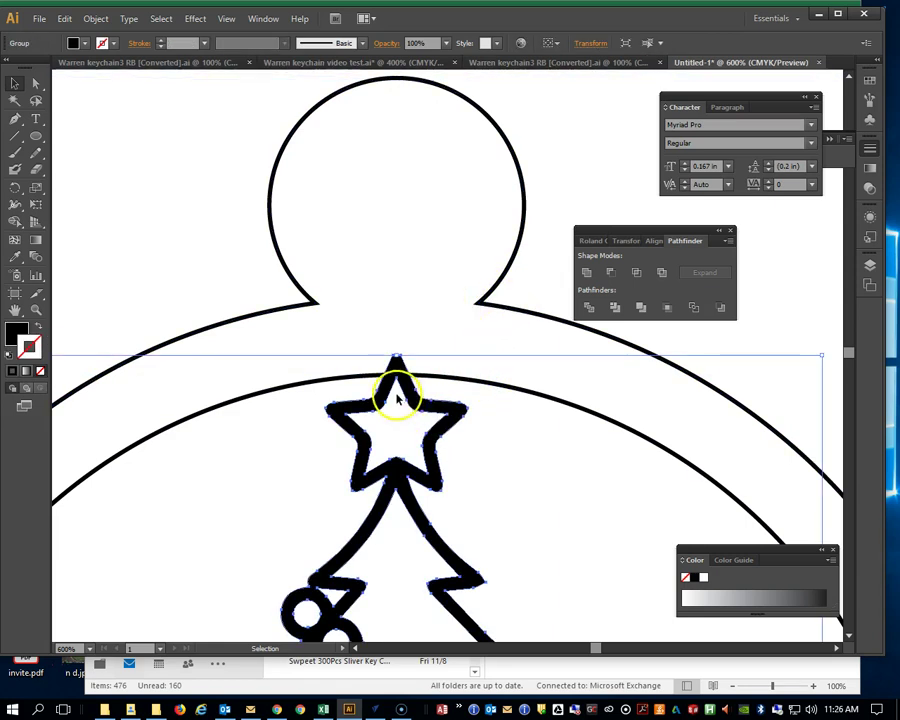
- Convert the inner circle arc's stroke into a filled shape with Object > Path > Outline Stroke
left_click(455, 382)
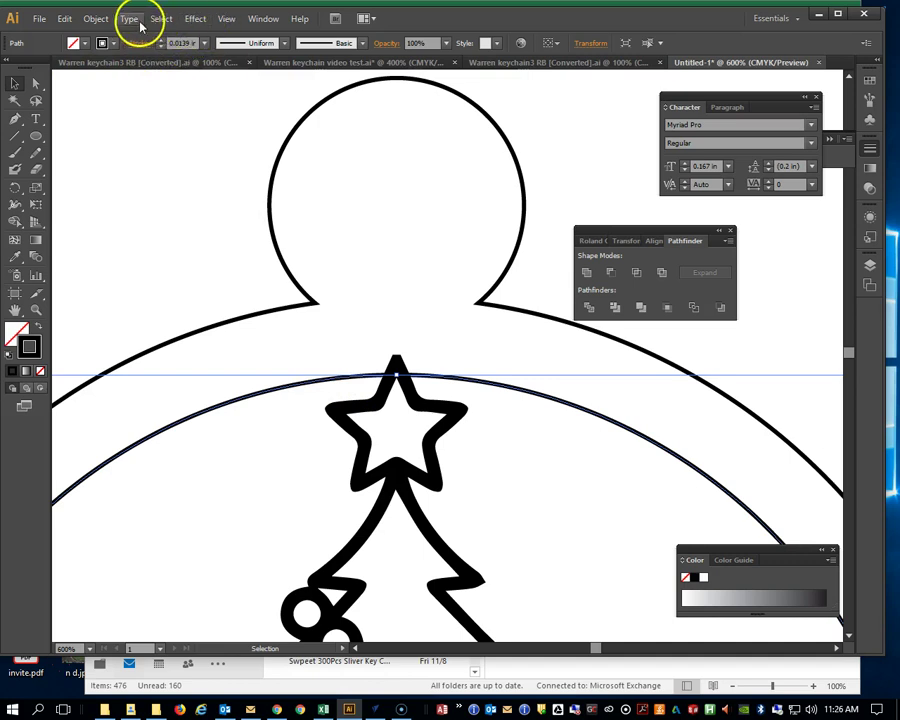
left_click(96, 20)
mouse_move(150, 310)
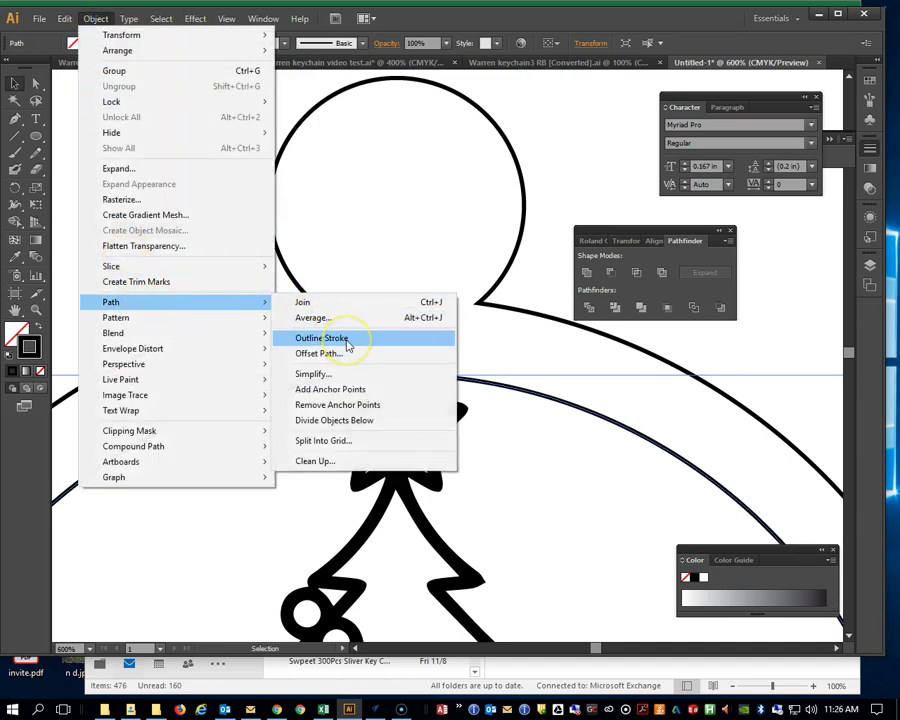
left_click(346, 342)
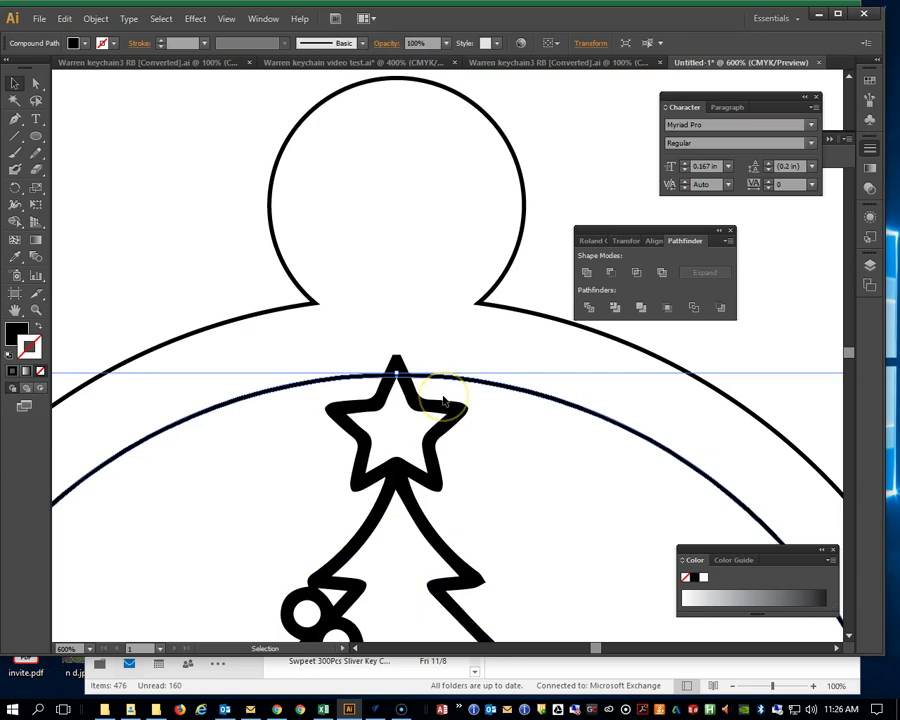
- Pan and zoom out to frame the whole ornament, then select the inner circle and tree
left_click_drag(445, 402, 441, 192)
left_click_drag(526, 506, 521, 400)
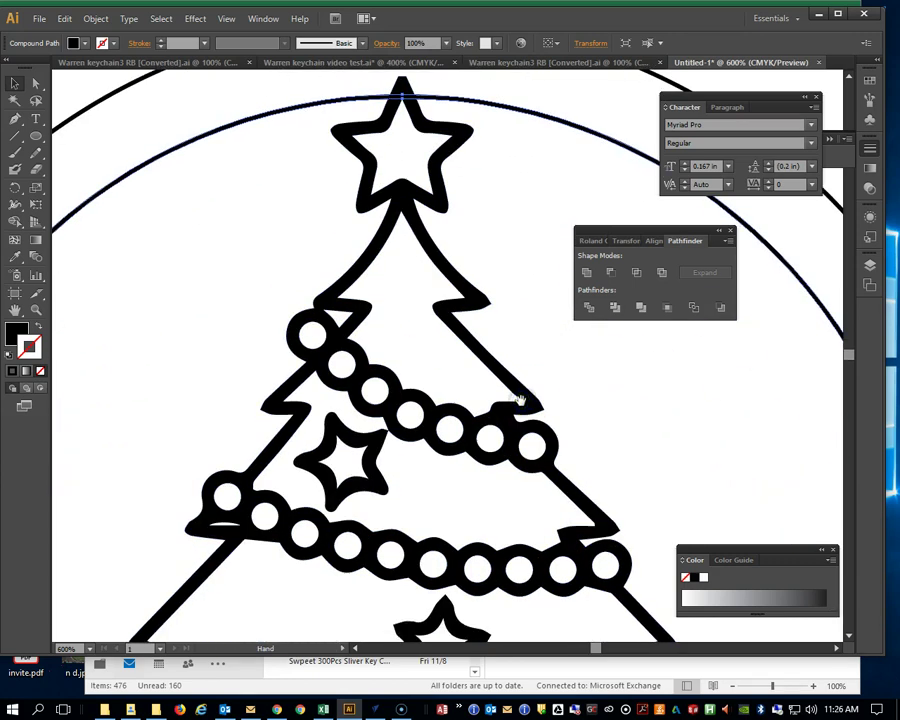
left_click(517, 400, "alt")
left_click(508, 400, "alt")
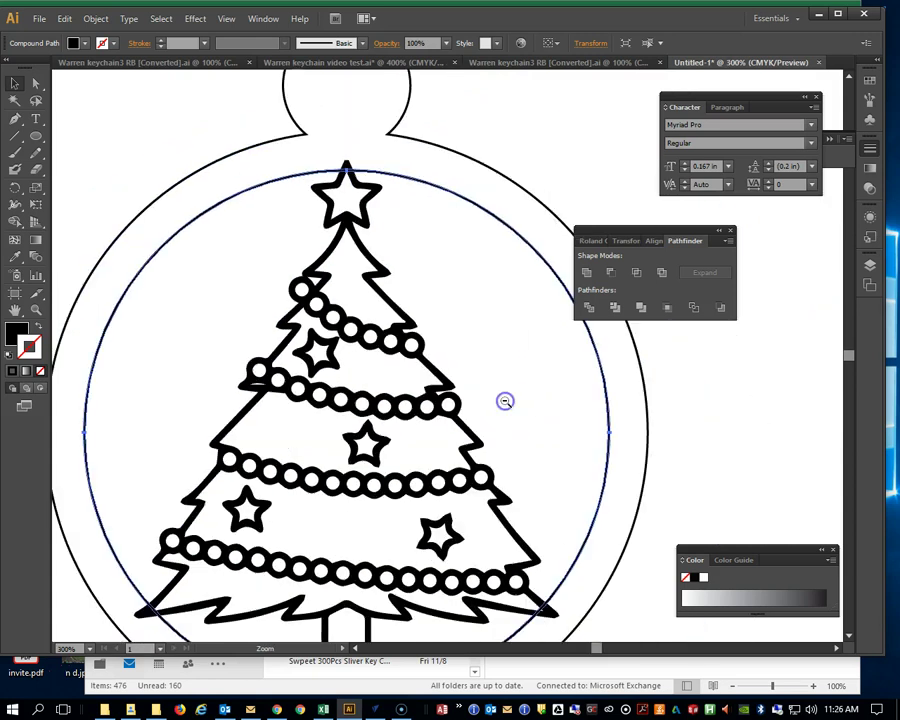
left_click(459, 403, "alt")
left_click_drag(458, 402, 462, 378)
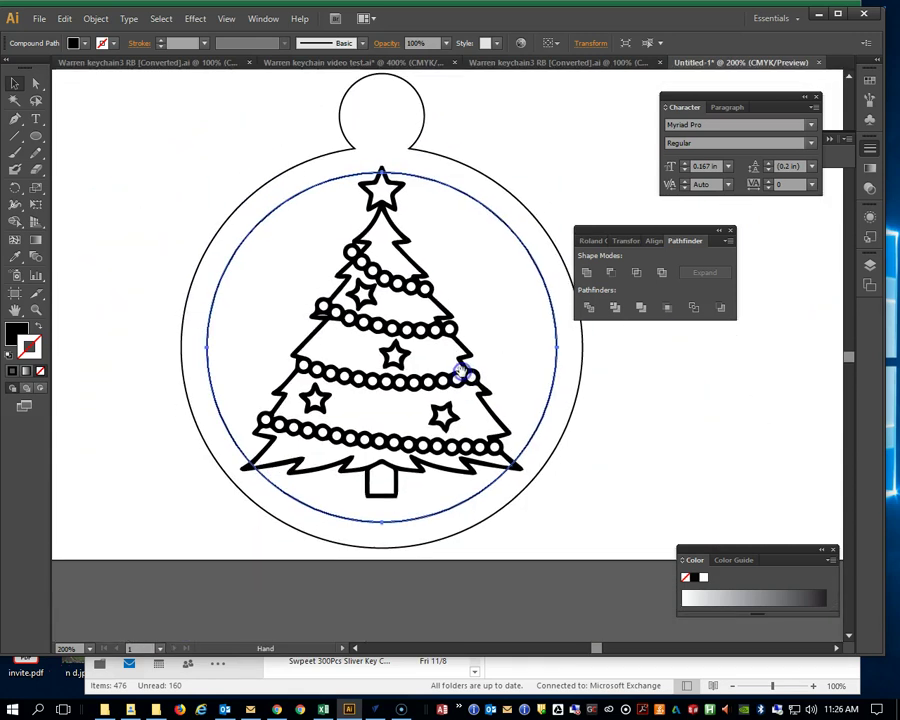
left_click(476, 444)
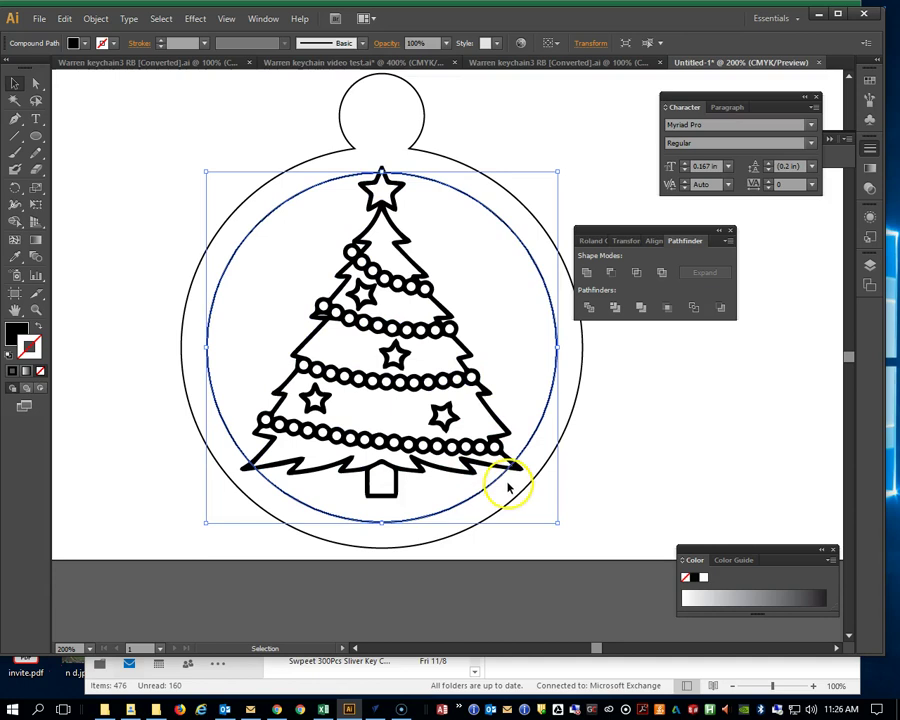
- Select the inner circle and try a 0.75 in stroke weight in the Stroke panel
left_click(516, 201)
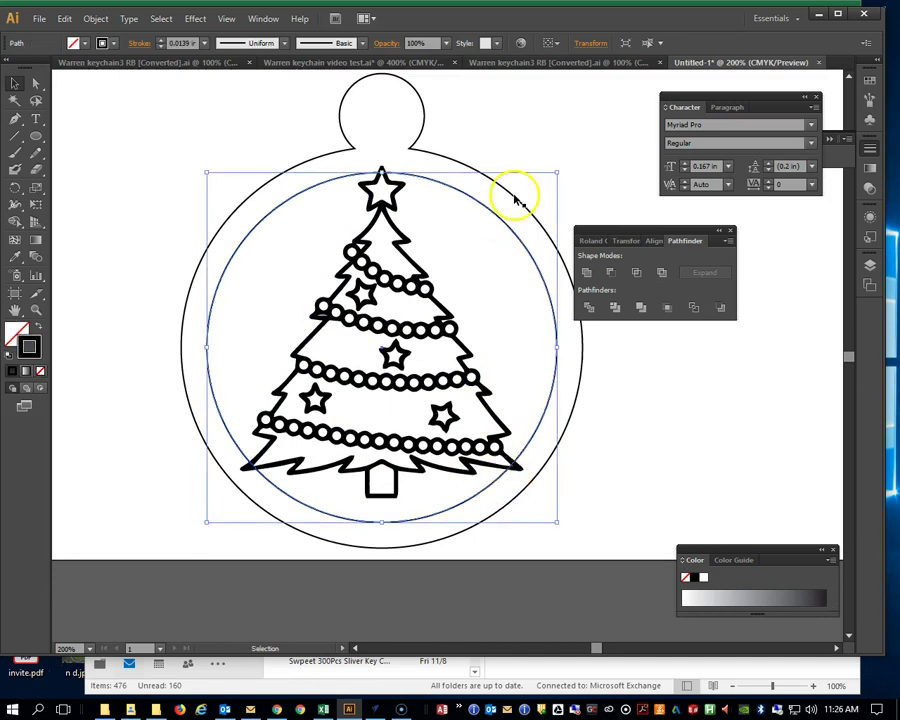
left_click(524, 115)
left_click(504, 224)
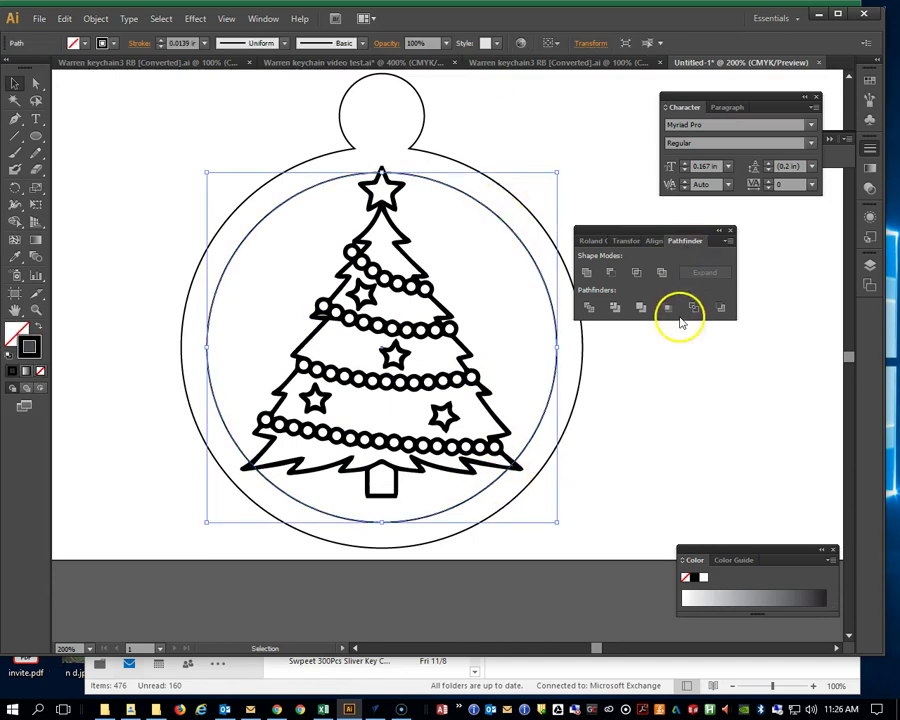
left_click(869, 148)
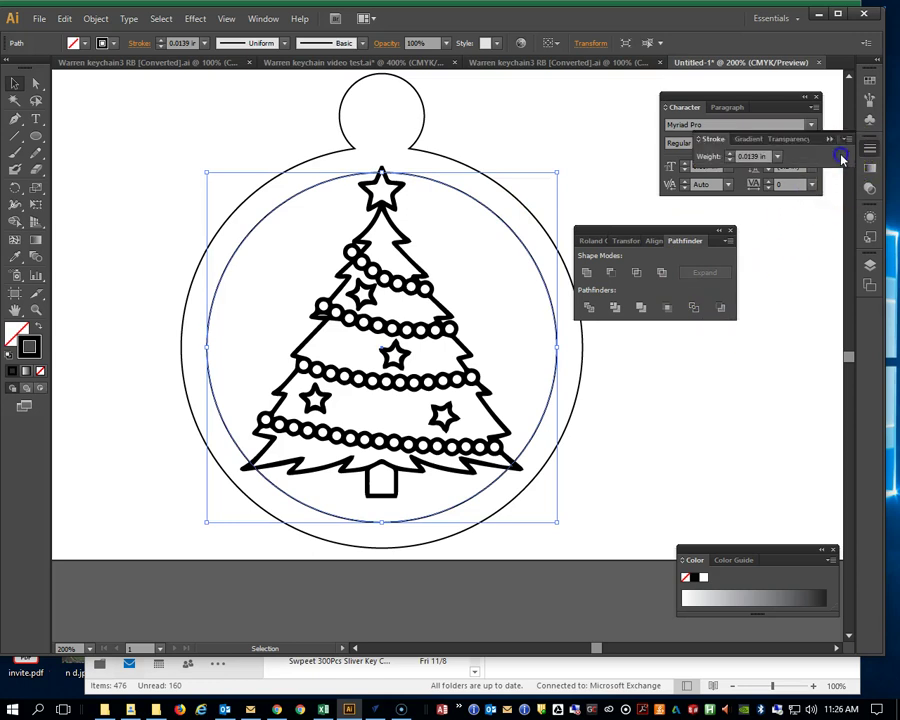
left_click(777, 156)
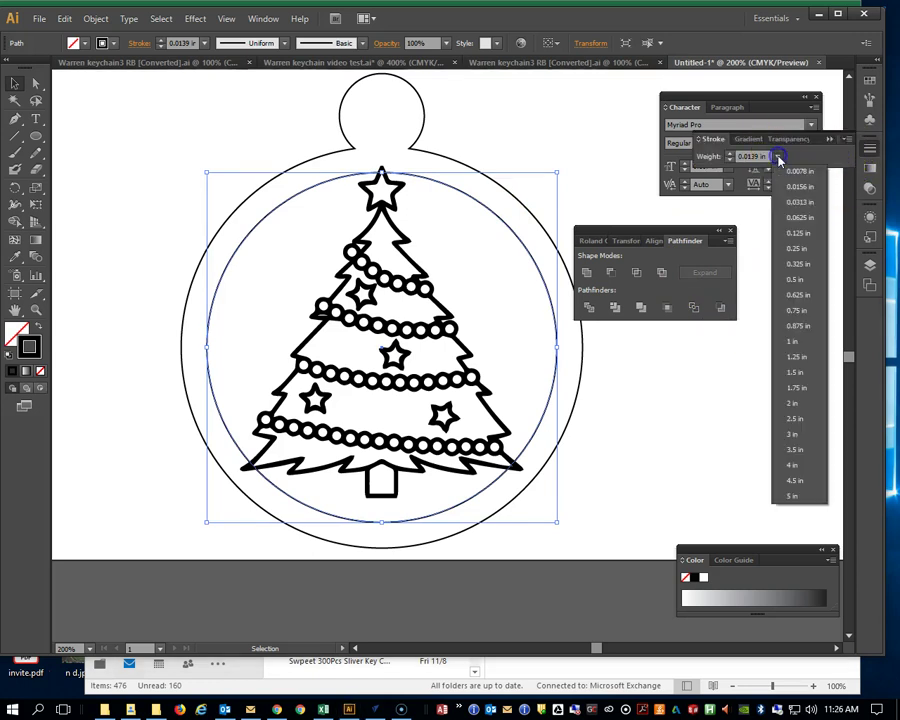
left_click(794, 309)
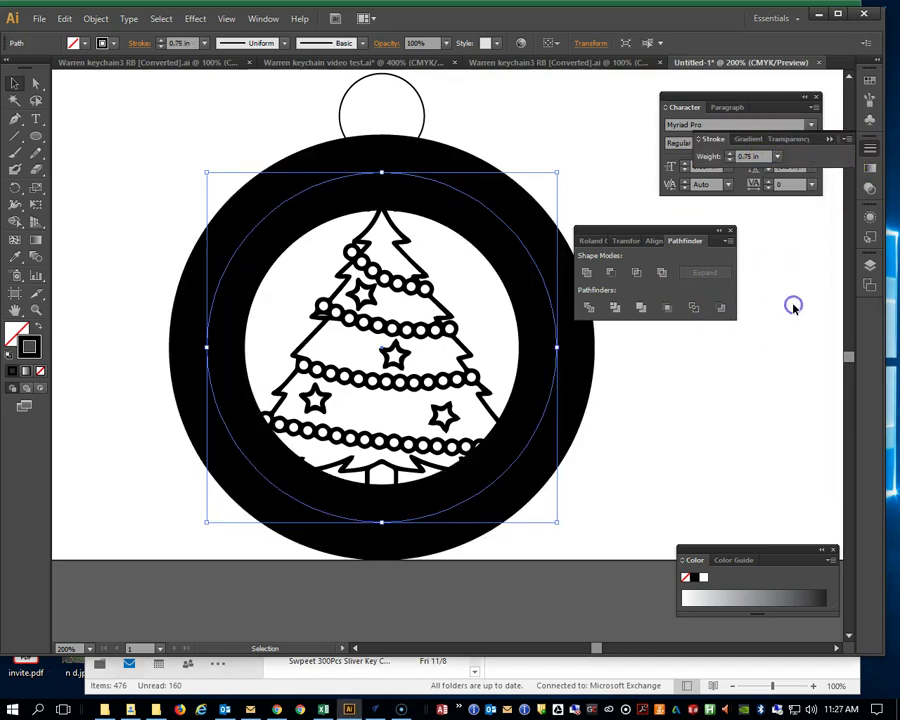
- Thin the inner circle's stroke to 0.0625 in, then select the tree outline
left_click(777, 156)
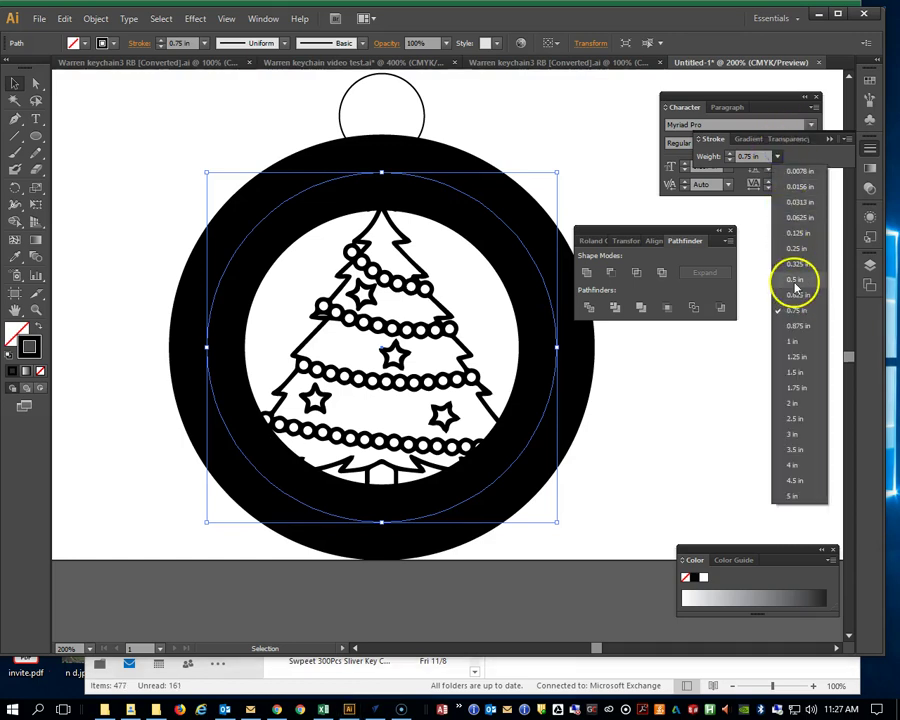
left_click(793, 265)
left_click(777, 155)
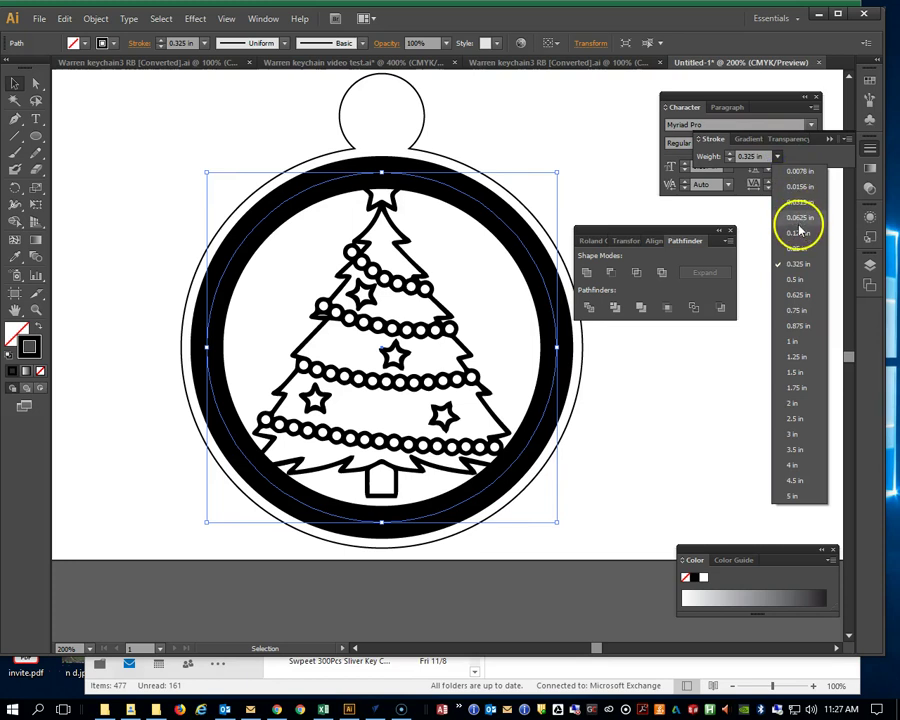
left_click(797, 218)
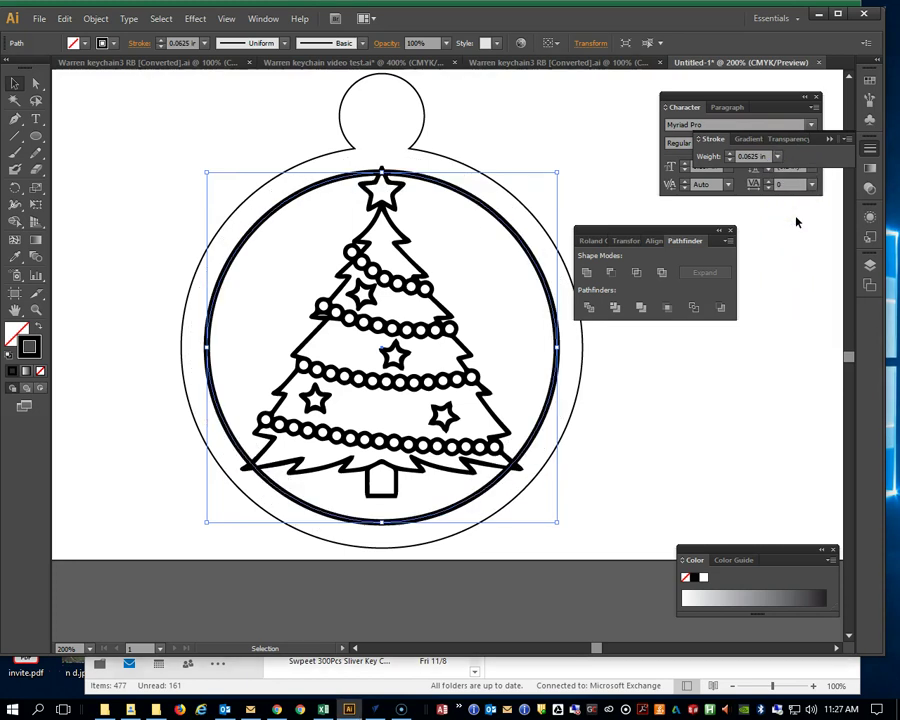
left_click(315, 396, "shift")
left_click(268, 450, "shift")
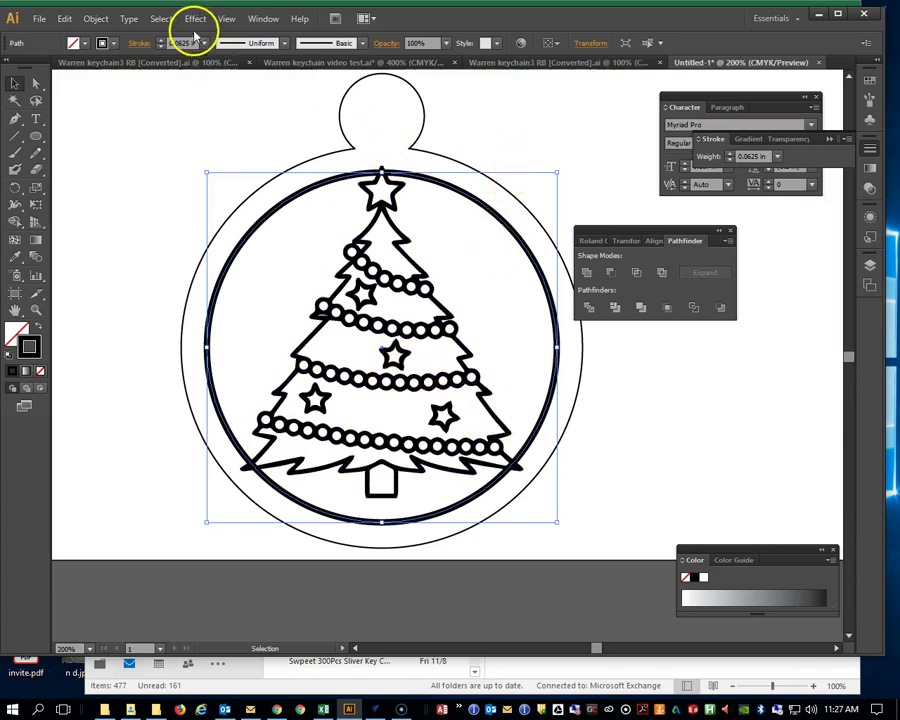
- Outline the tree's strokes into filled shapes with Outline Stroke
left_click(98, 19)
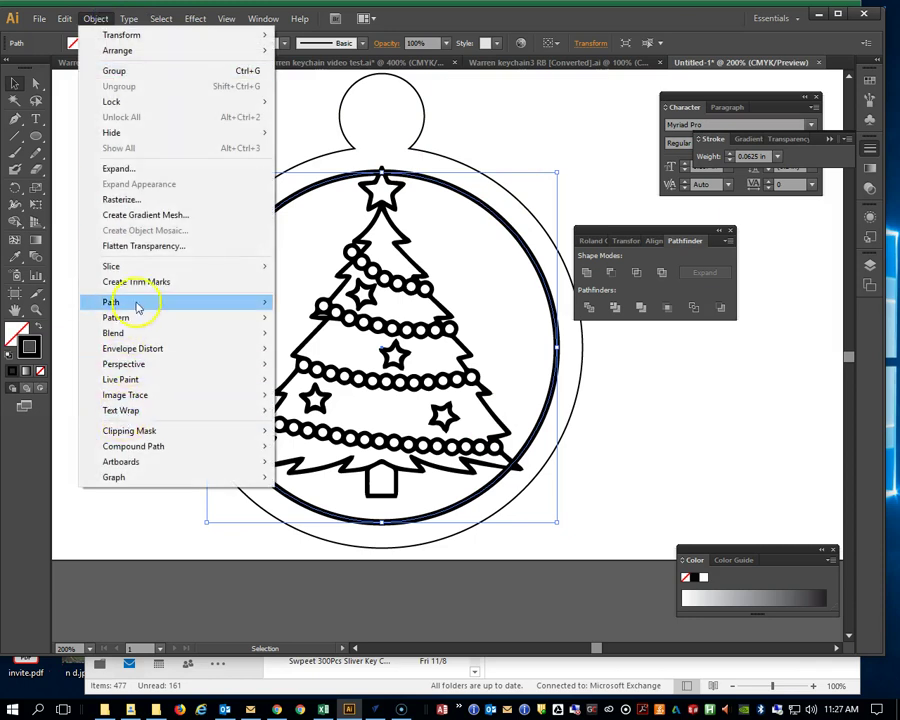
mouse_move(135, 301)
left_click(367, 338)
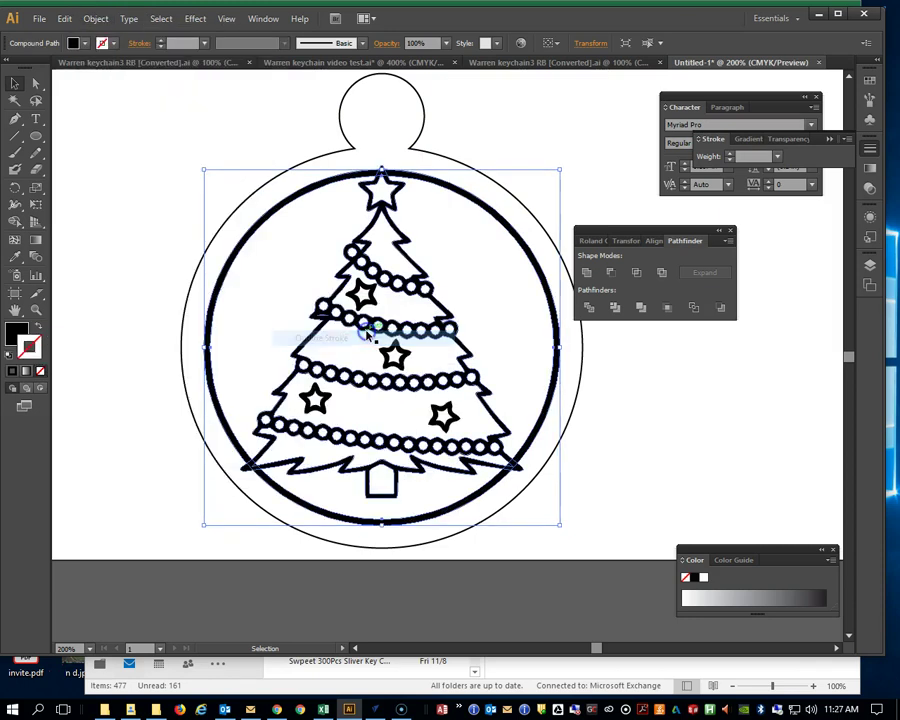
left_click(456, 139)
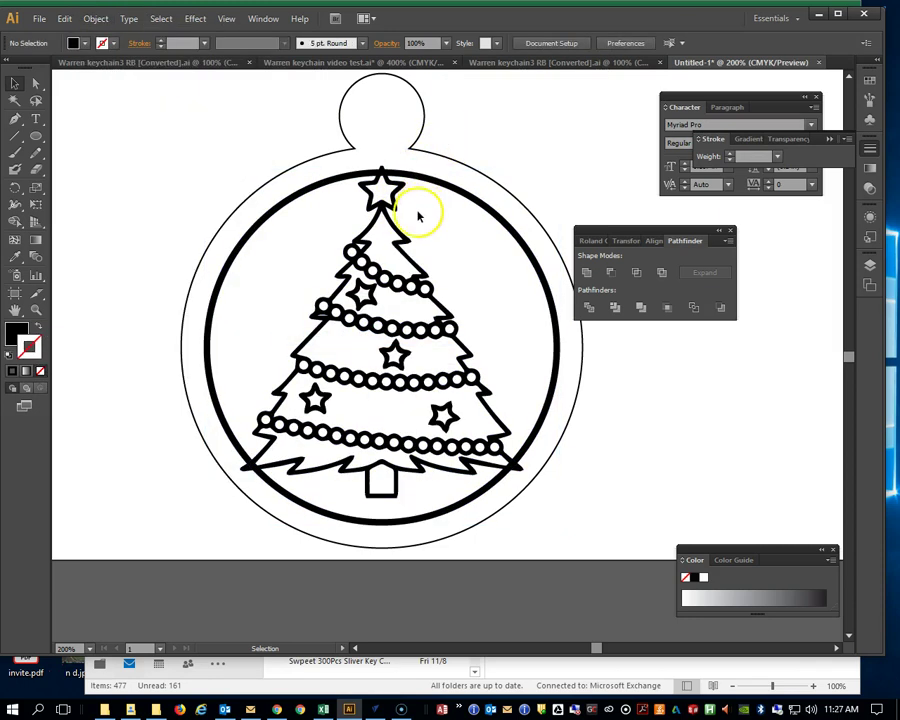
- Zoom in on the tree and pan down toward the trunk
left_click(411, 223)
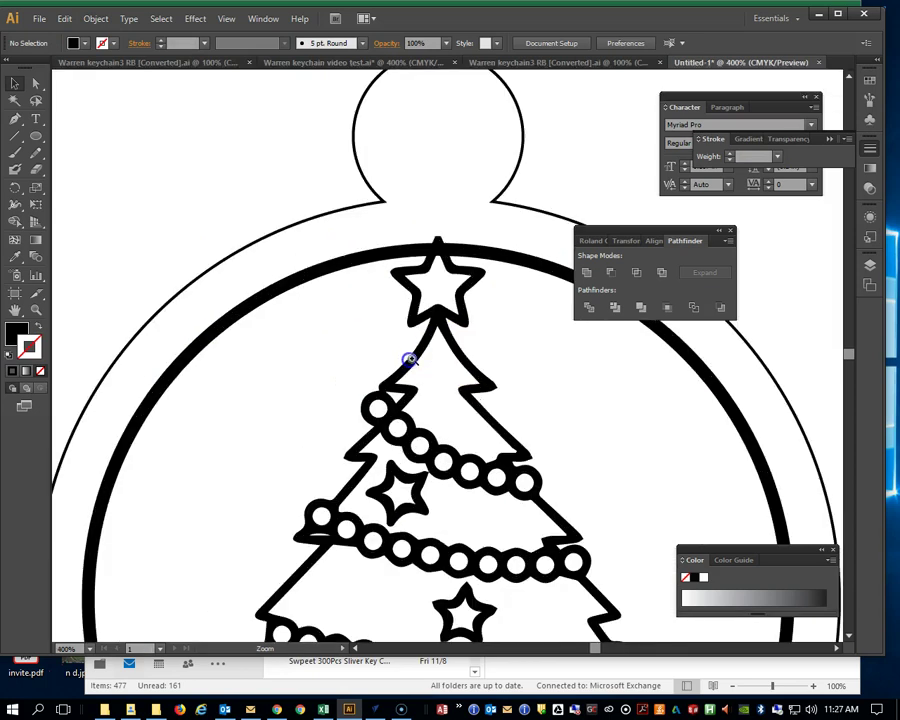
left_click(451, 283)
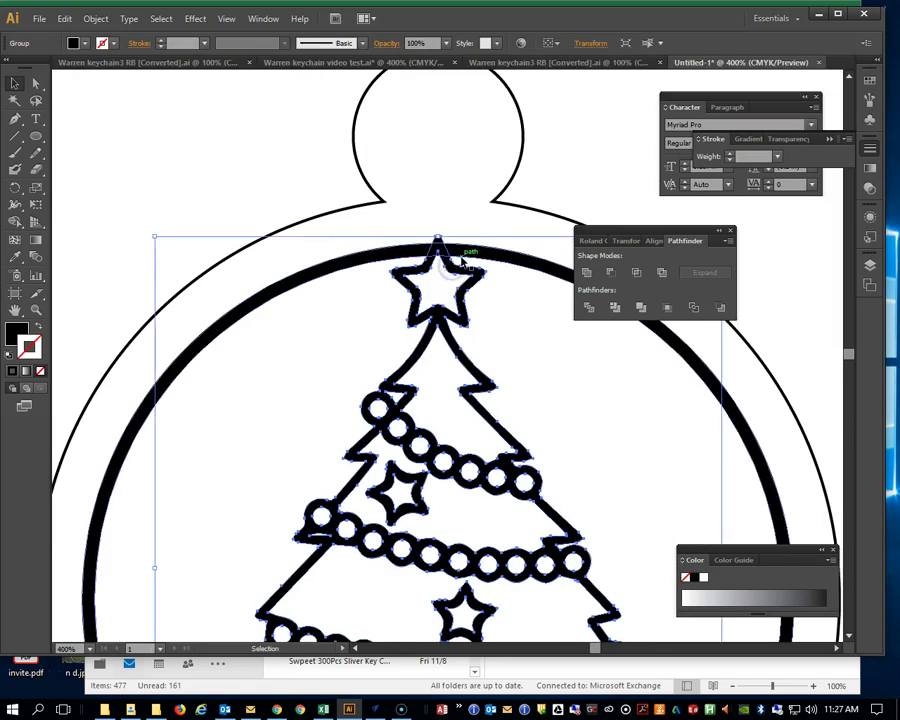
left_click(466, 258, "shift")
scroll(478, 408, "down", 10)
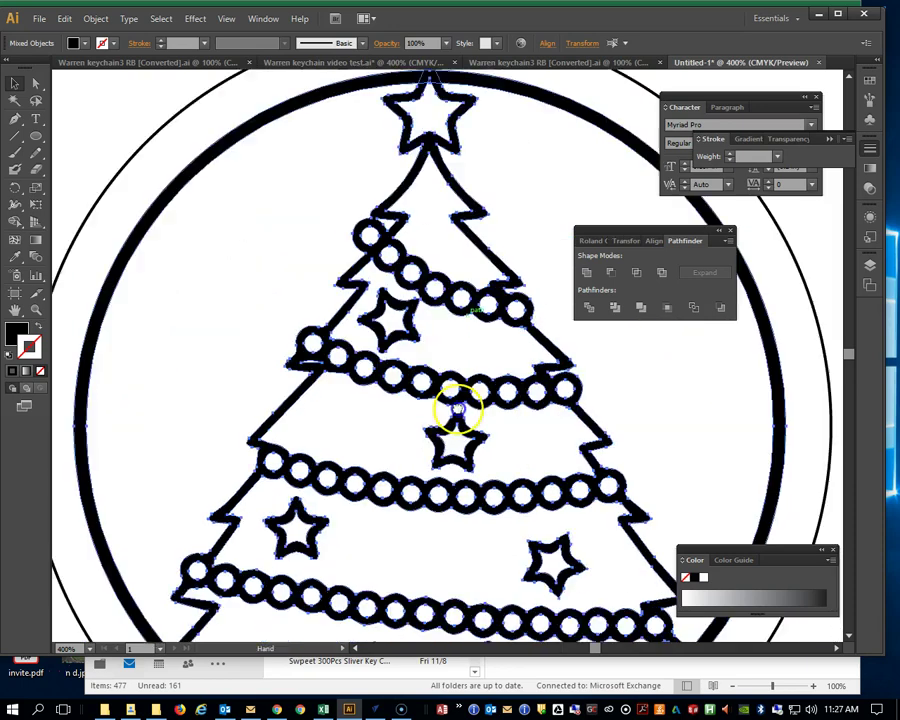
left_click_drag(434, 365, 362, 352)
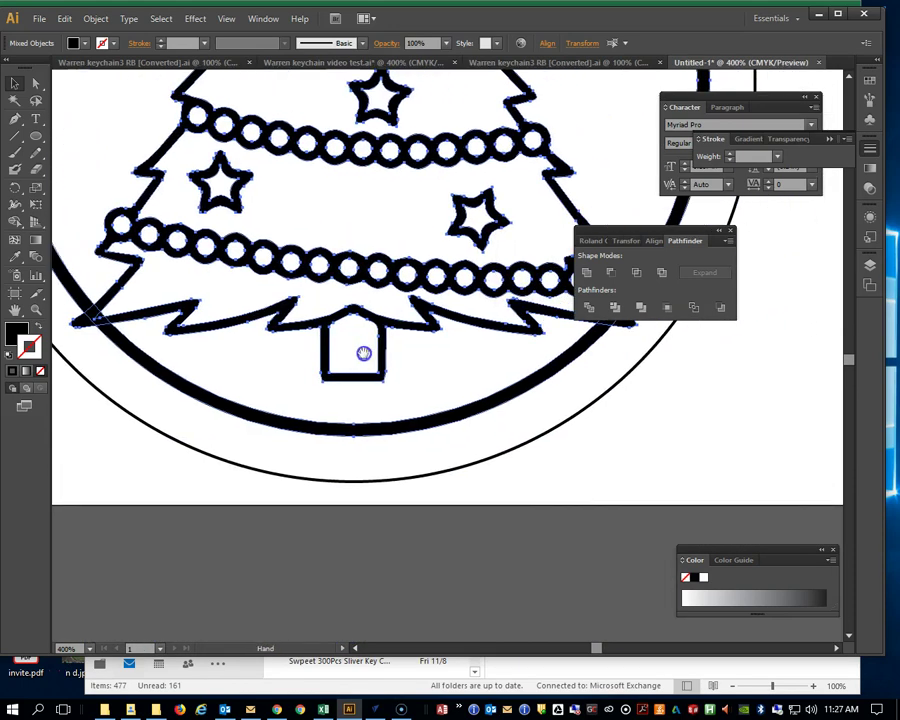
left_click(576, 498)
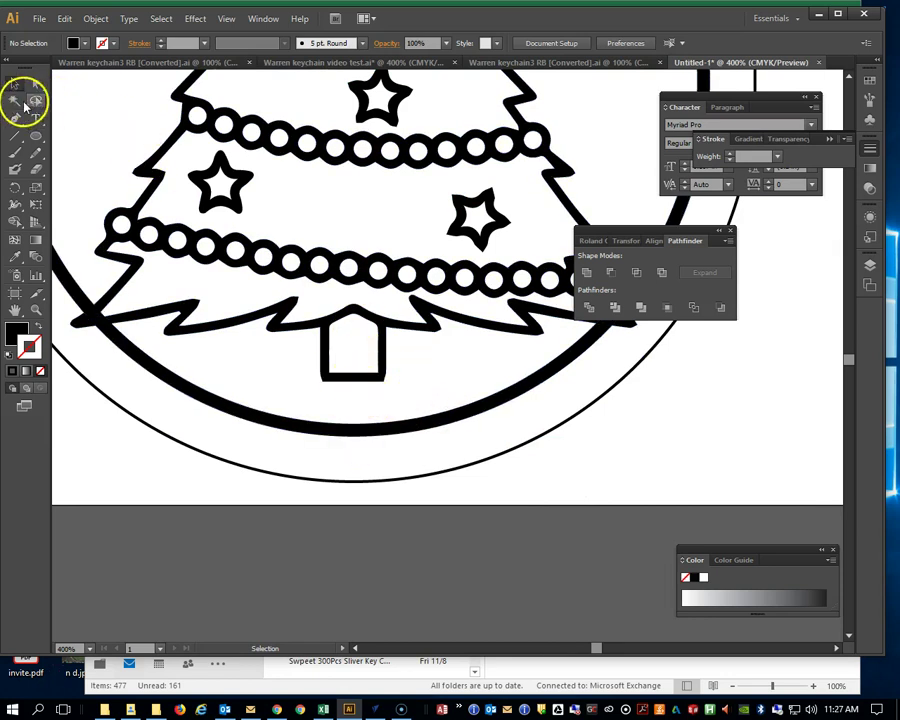
- Direct-select the trunk's bottom anchor points and extend the trunk down onto the thick ring
left_click(35, 83)
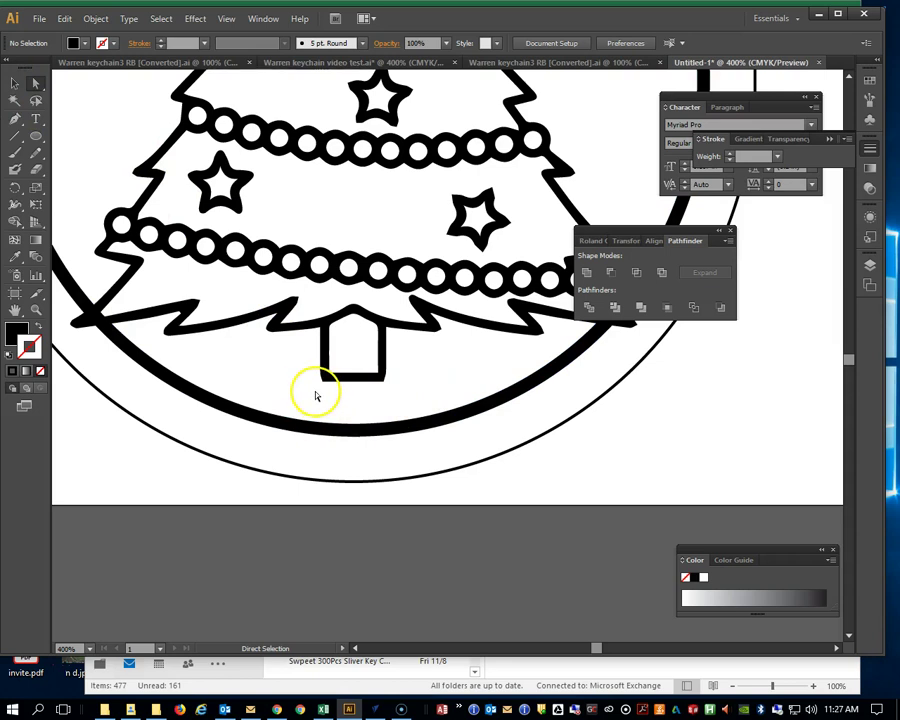
left_click_drag(326, 388, 326, 383)
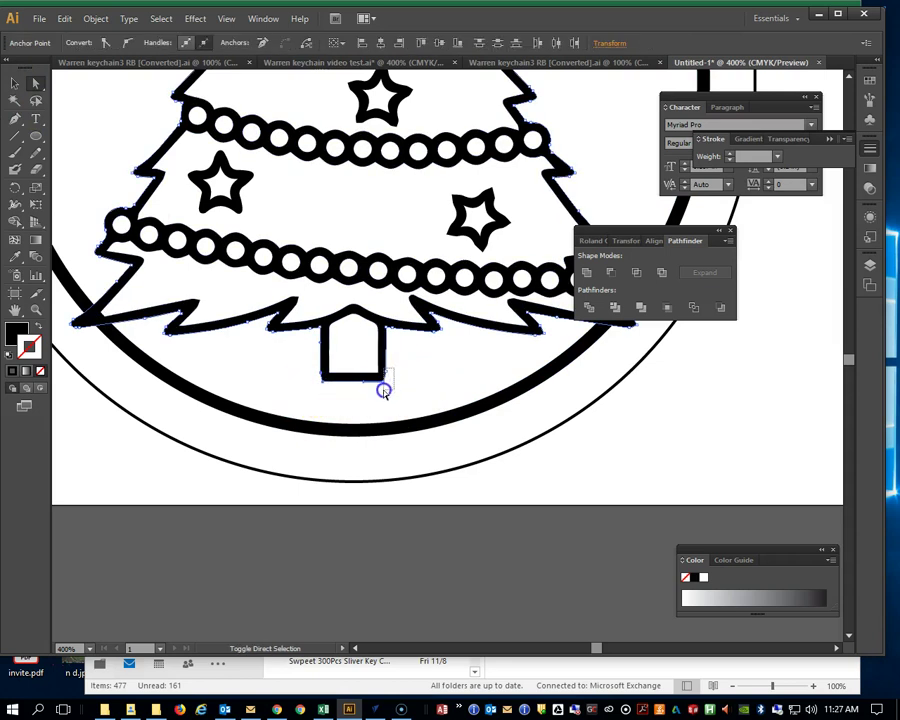
left_click_drag(384, 391, 386, 432)
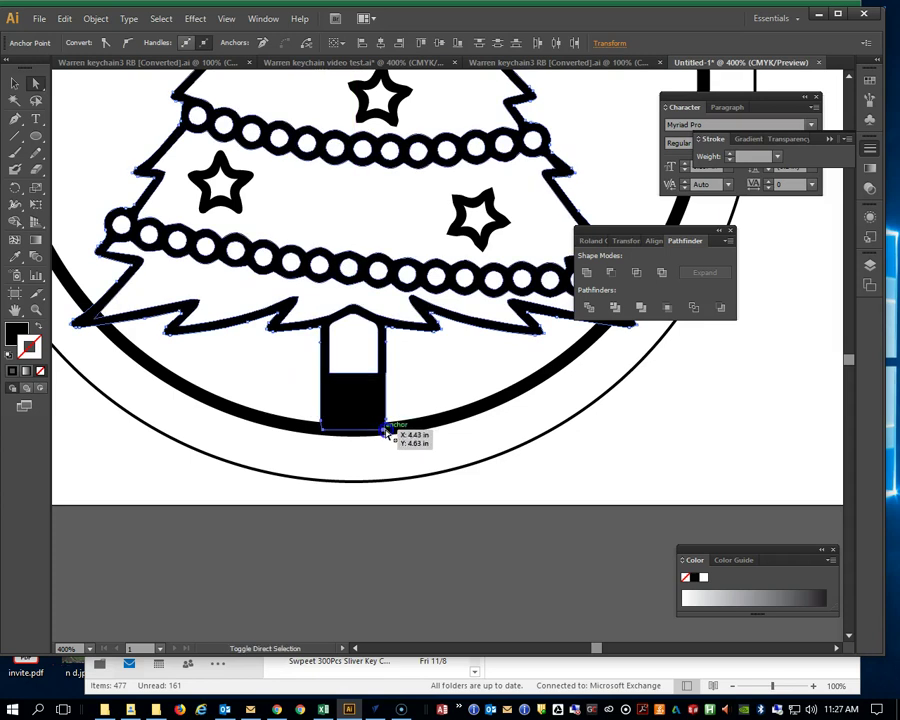
left_click(333, 356)
left_click(368, 376)
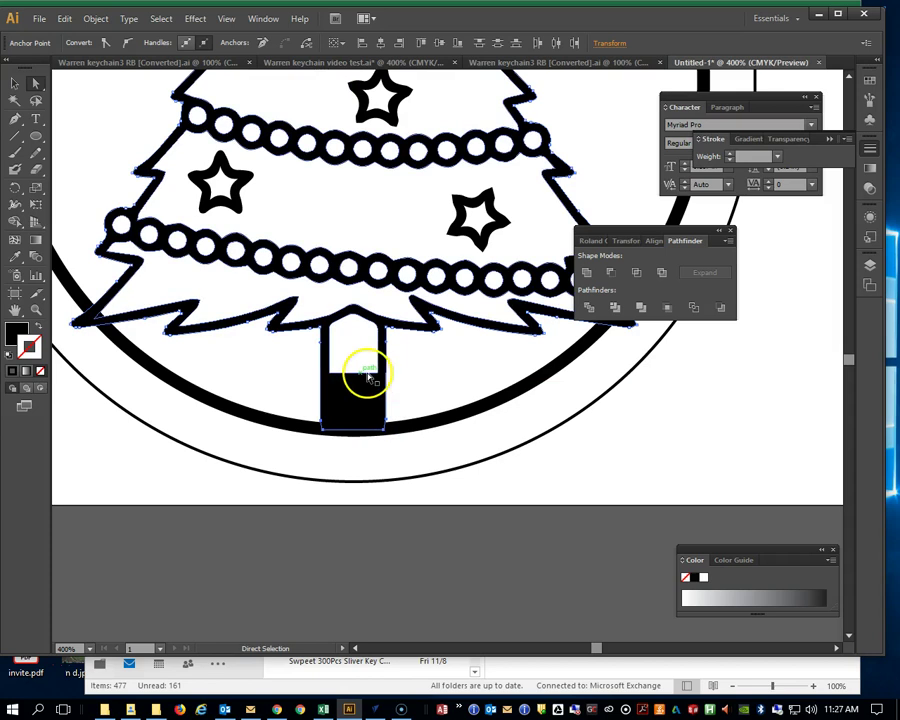
left_click(360, 375)
left_click(351, 373)
left_click(366, 402)
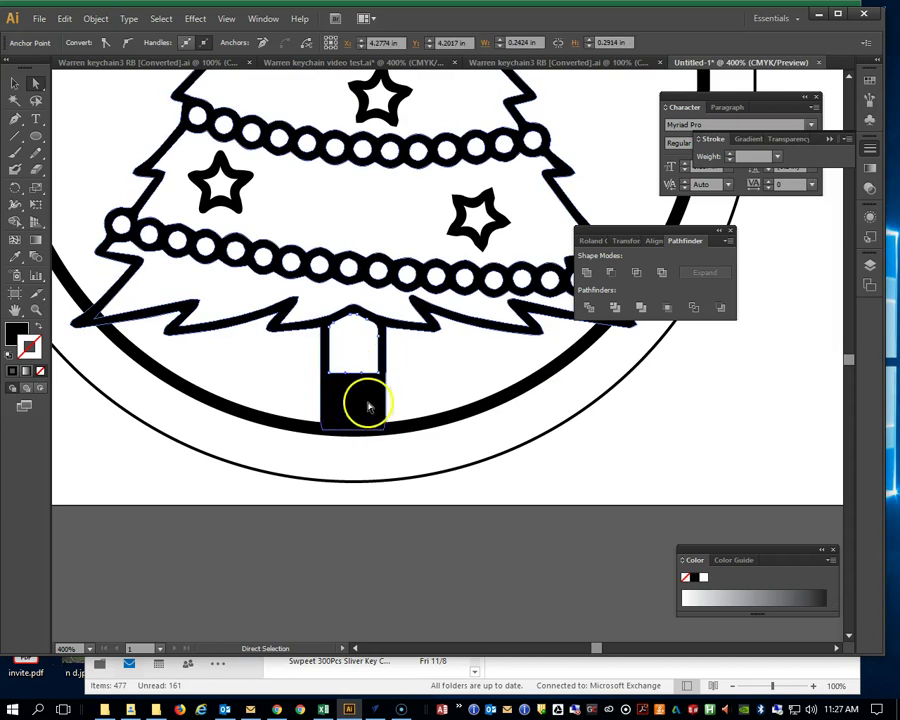
left_click(69, 205)
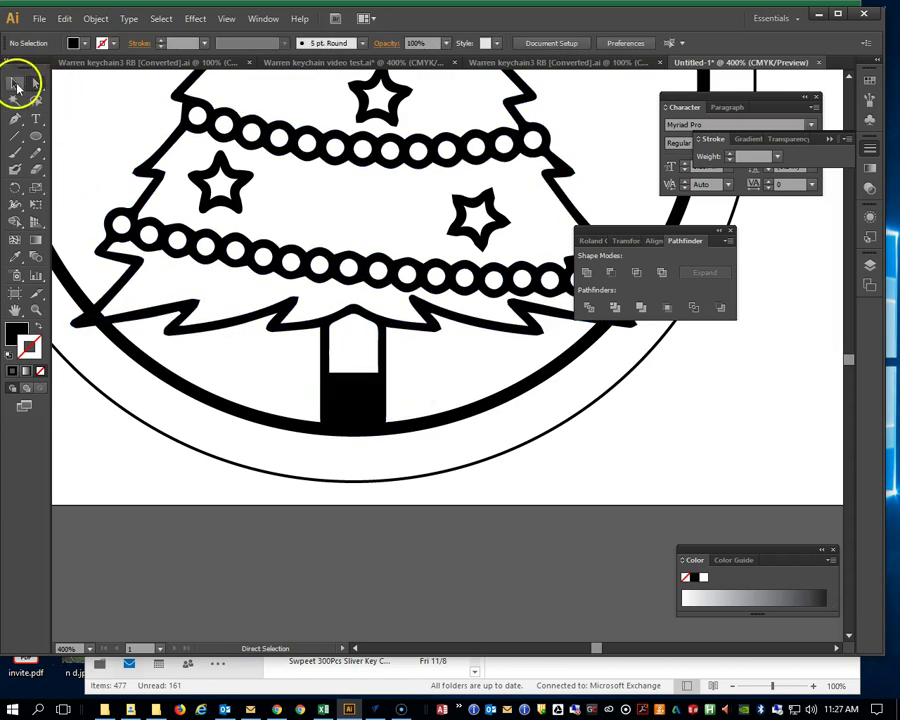
- Unite the tree, trunk and thick ring into one shape with Pathfinder
left_click(348, 412, "shift")
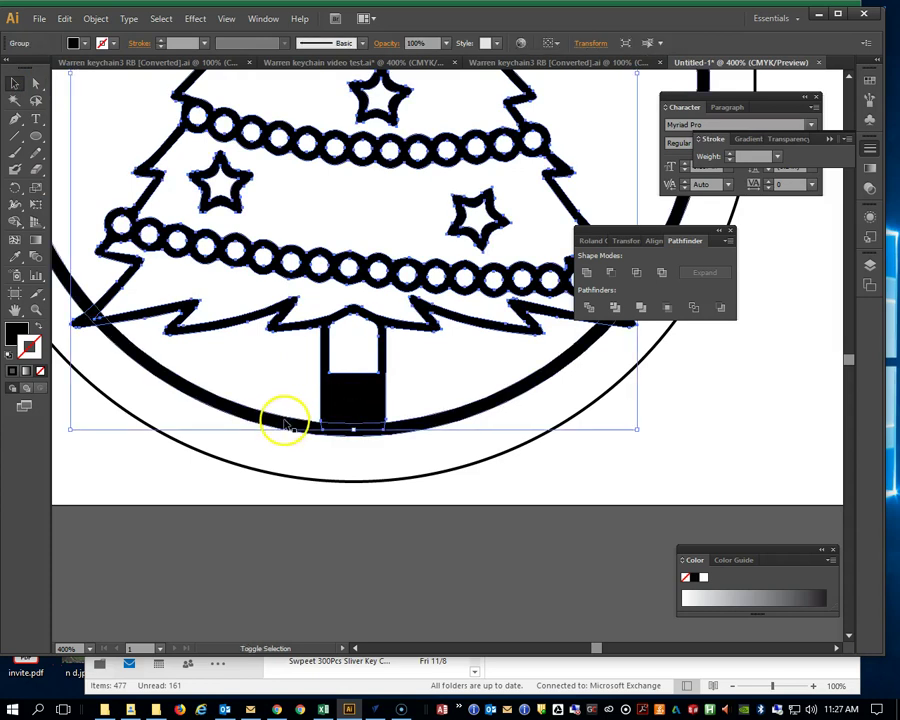
left_click(285, 423, "shift")
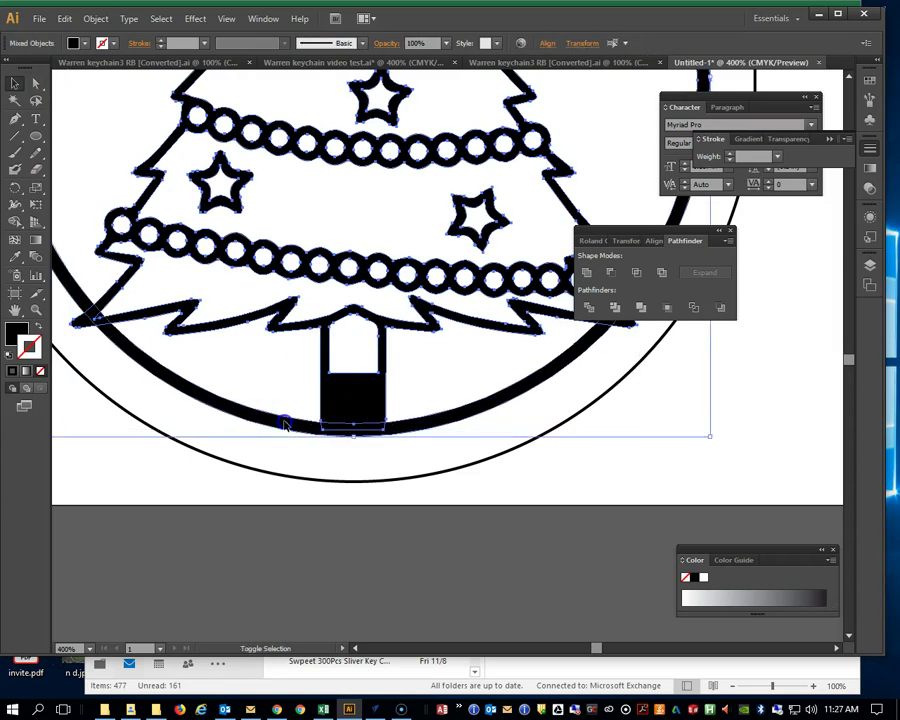
left_click(588, 274)
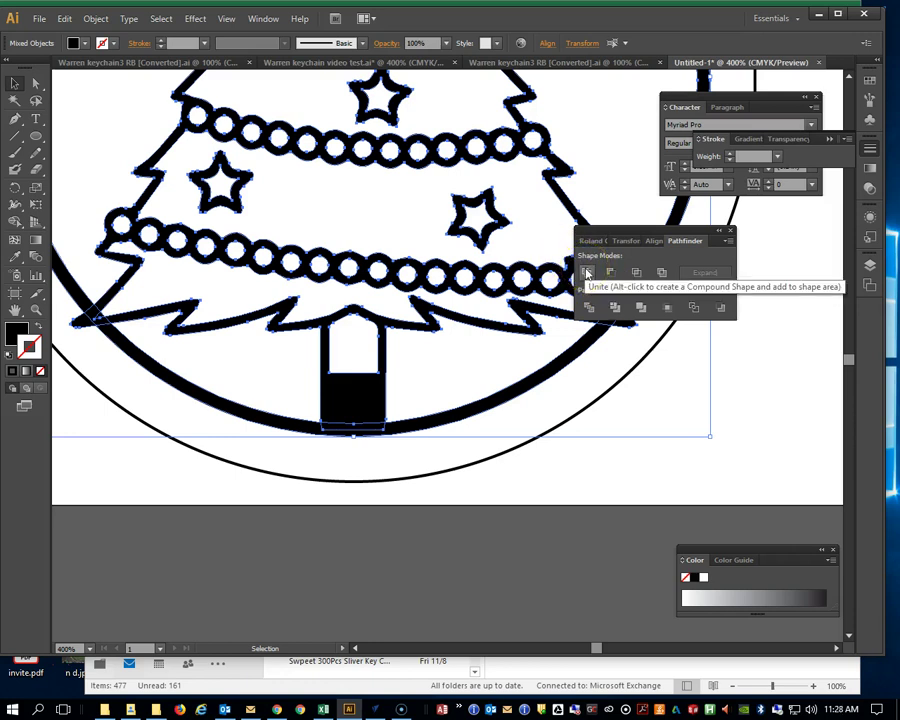
left_click(588, 274)
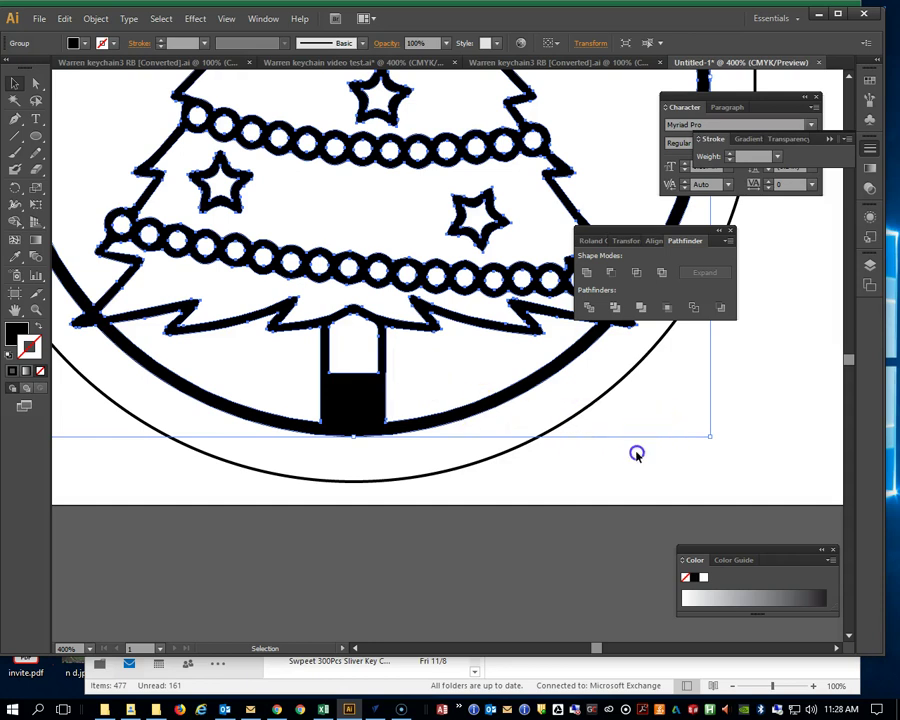
left_click(355, 411)
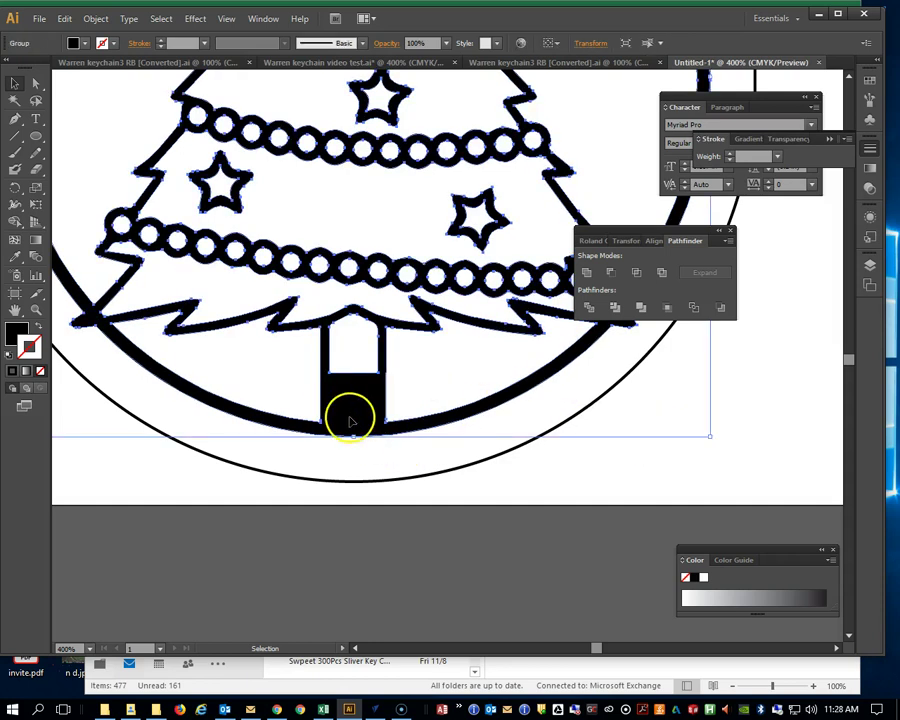
- Zoom out to see more of the ornament
key("space")
key("alt")
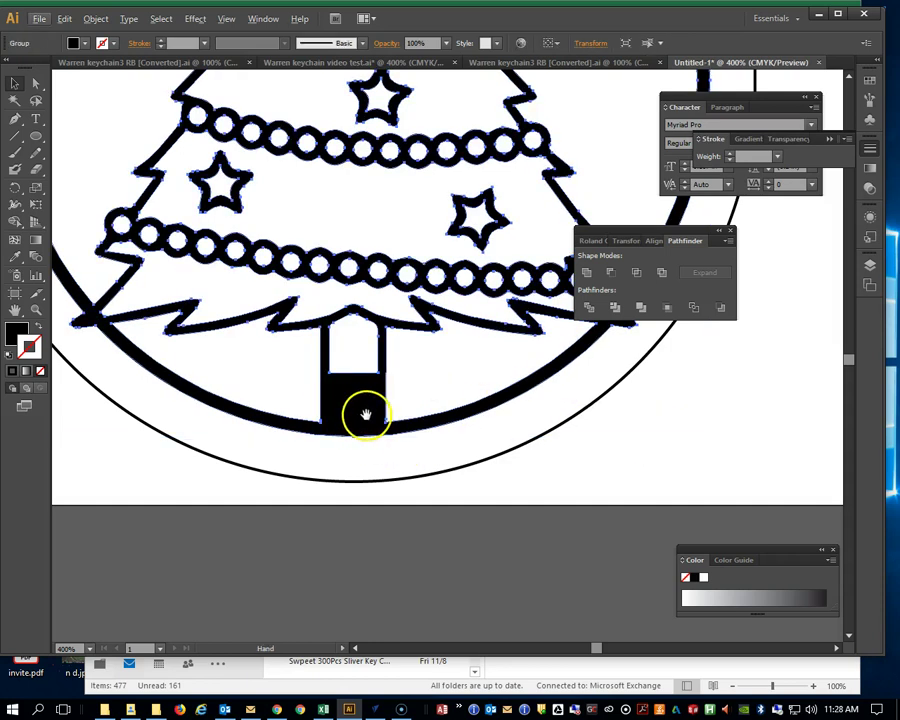
left_click(364, 414, "ctrl+alt")
left_click(362, 412, "ctrl+alt")
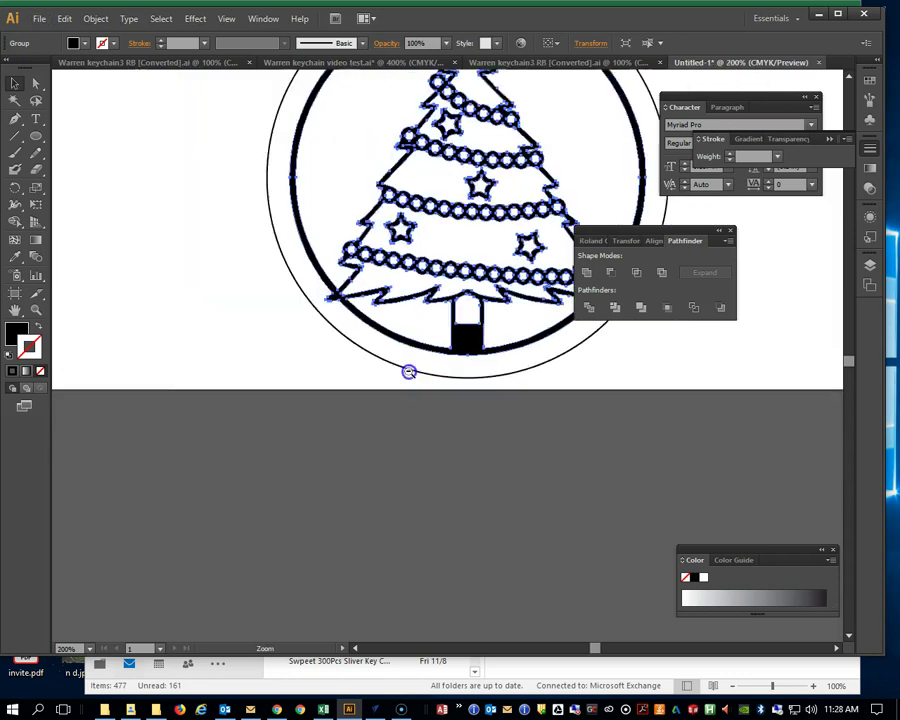
left_click(406, 368, "ctrl+alt")
left_click_drag(428, 288, 269, 436)
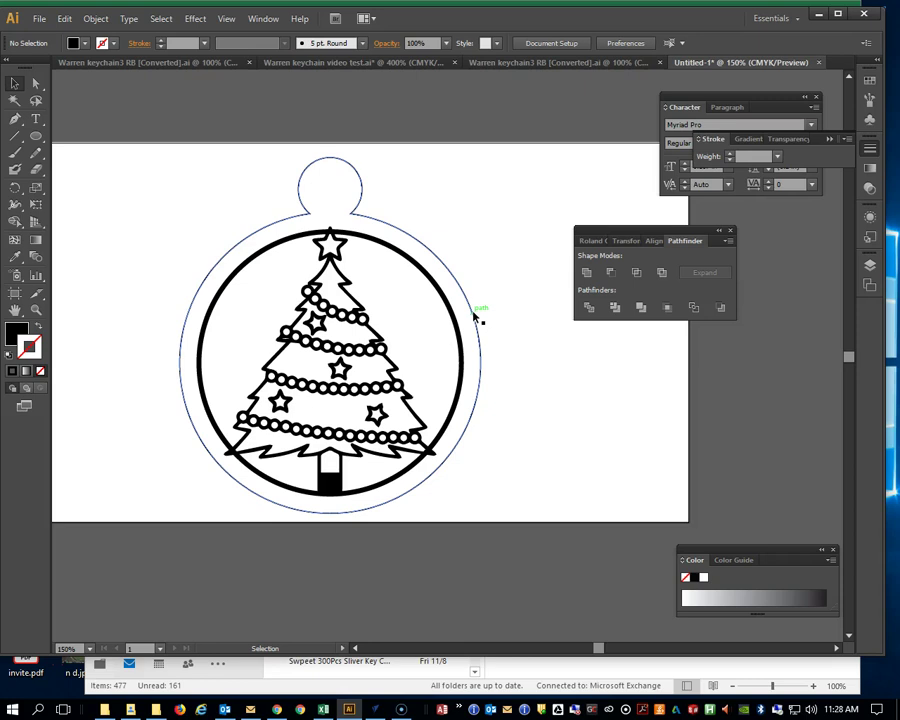
key("a")
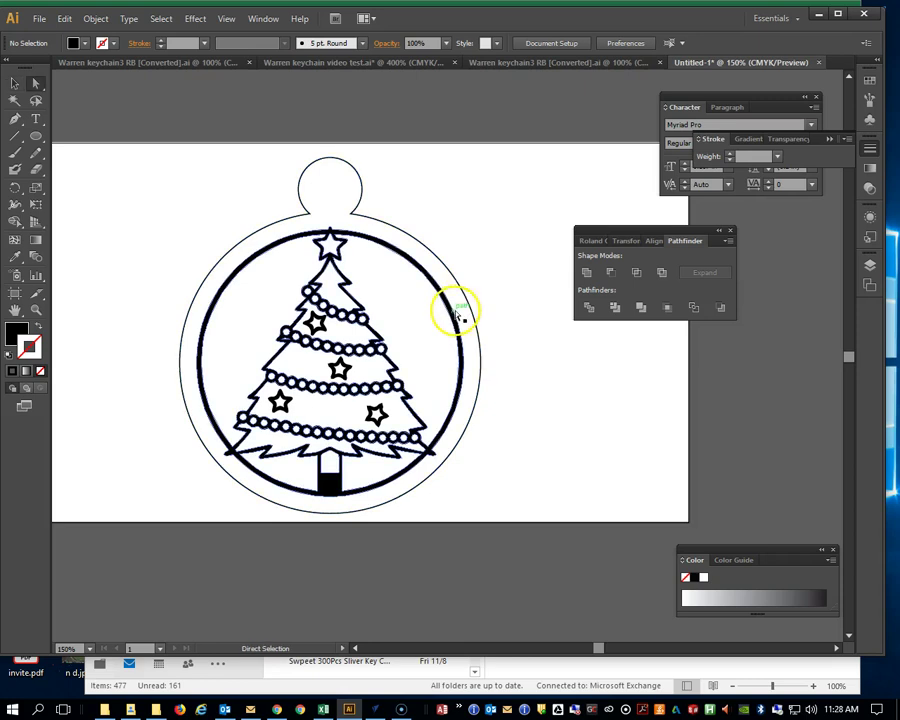
left_click(455, 315)
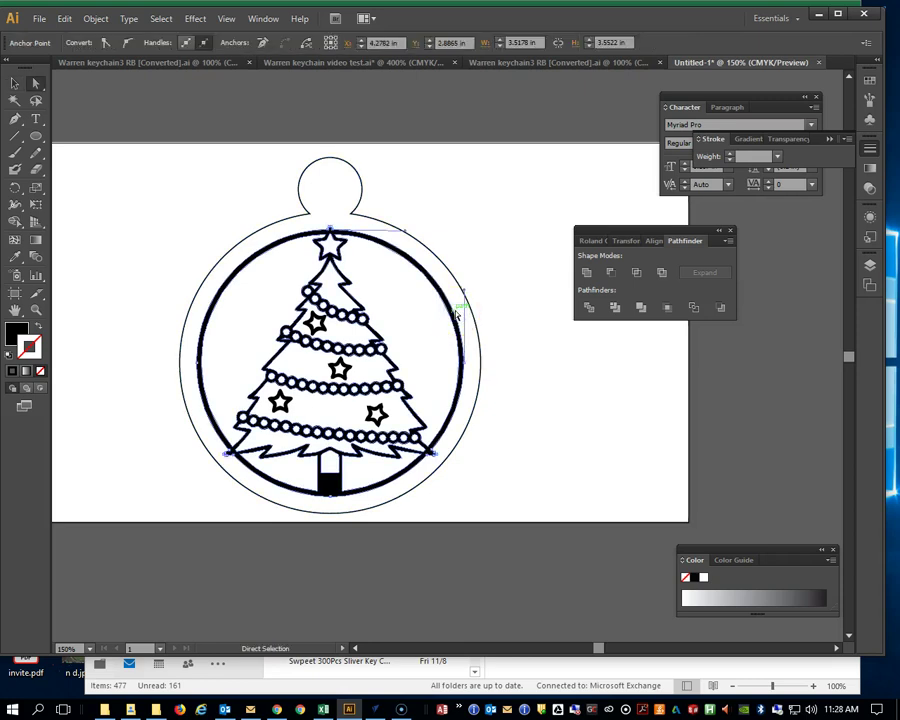
key("ctrl+8")
key("ctrl+shift+a")
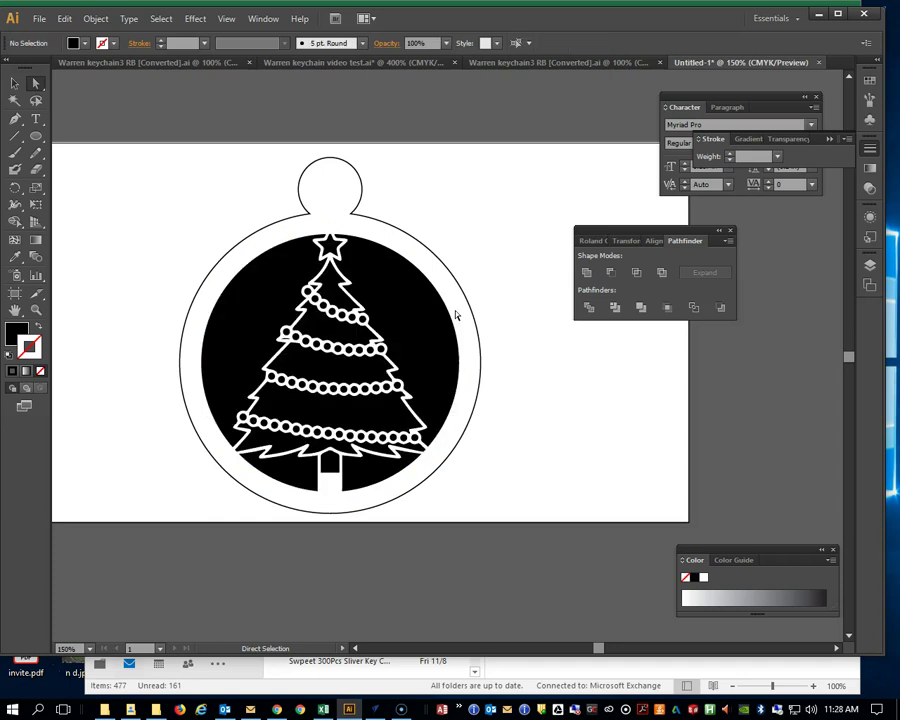
key("ctrl+z")
key("ctrl+z")
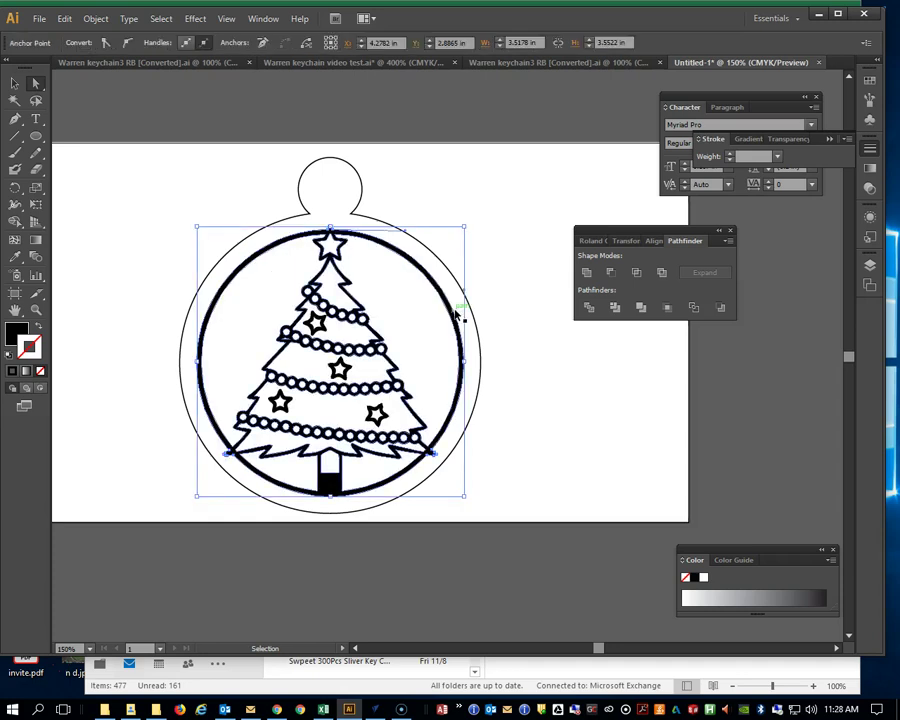
left_click(446, 301)
left_click(468, 380)
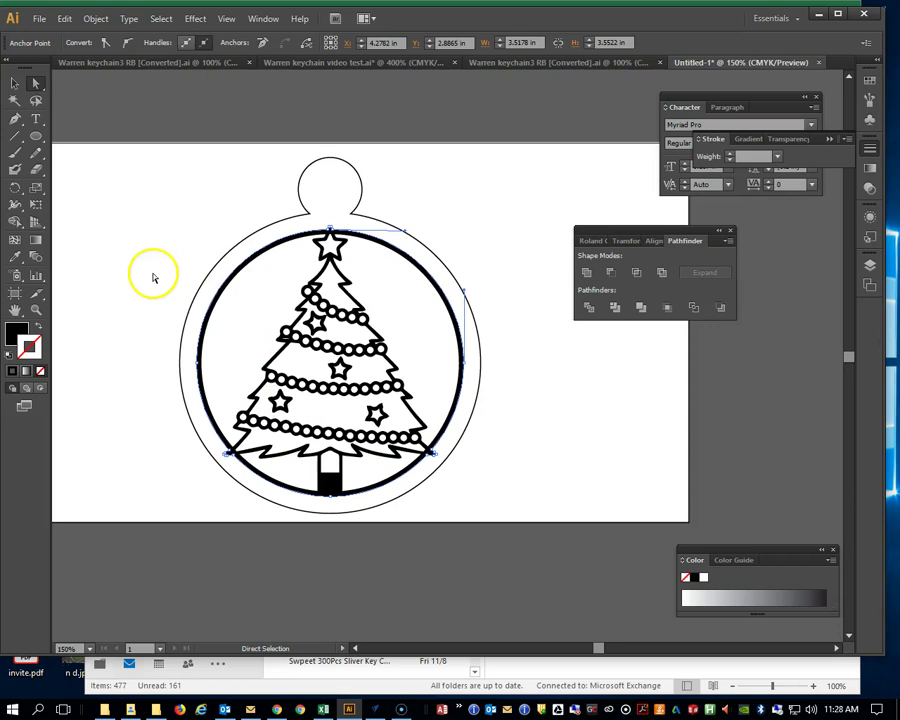
left_click(15, 83)
left_click(141, 201)
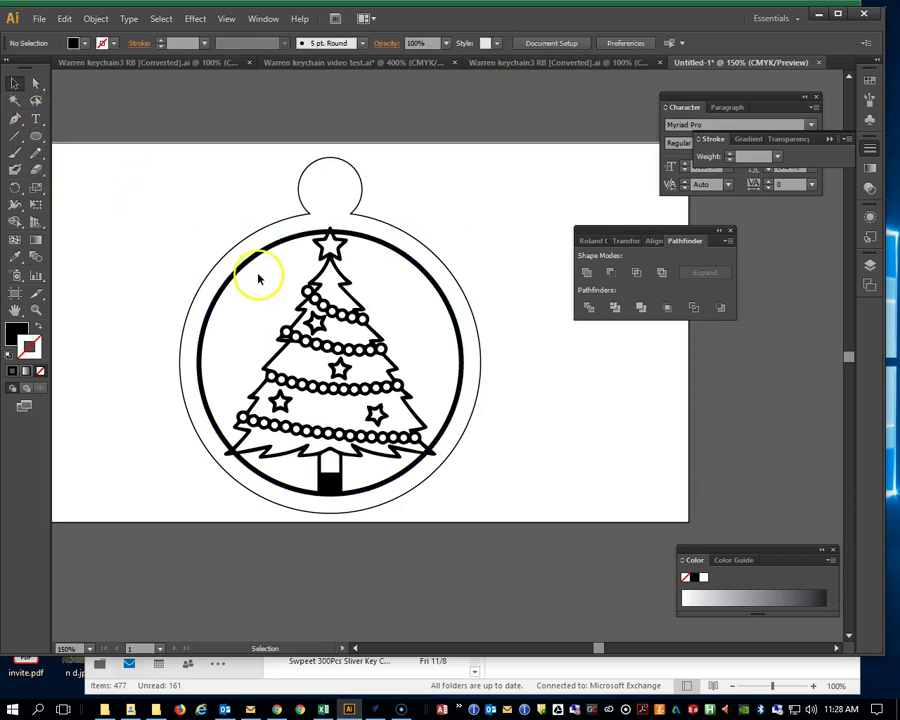
- Swap the tree group's fill and stroke so it becomes an unfilled thin black outline
left_click(267, 248)
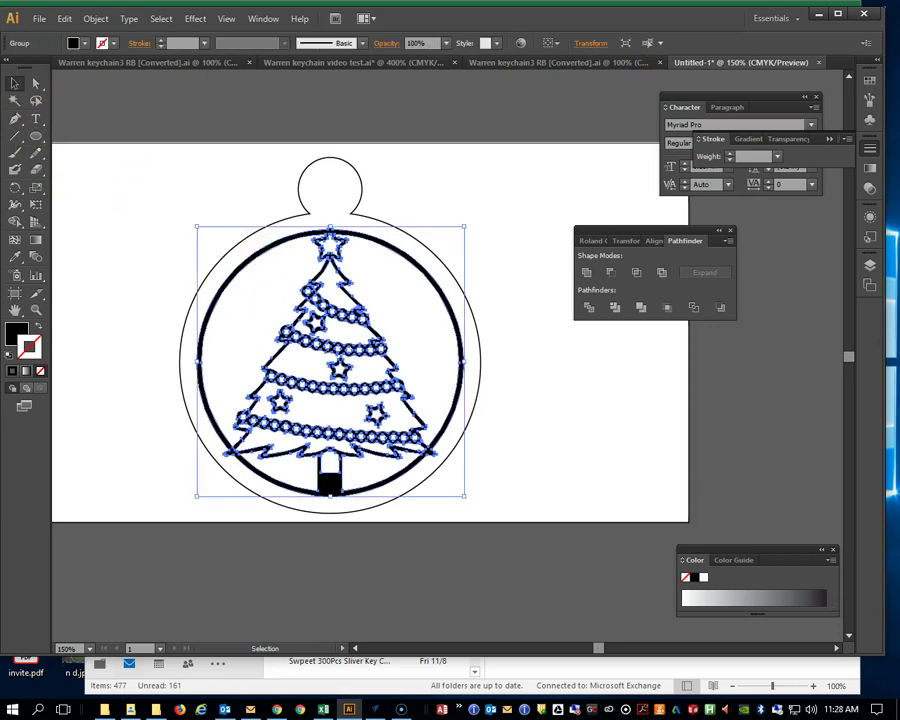
left_click(36, 328)
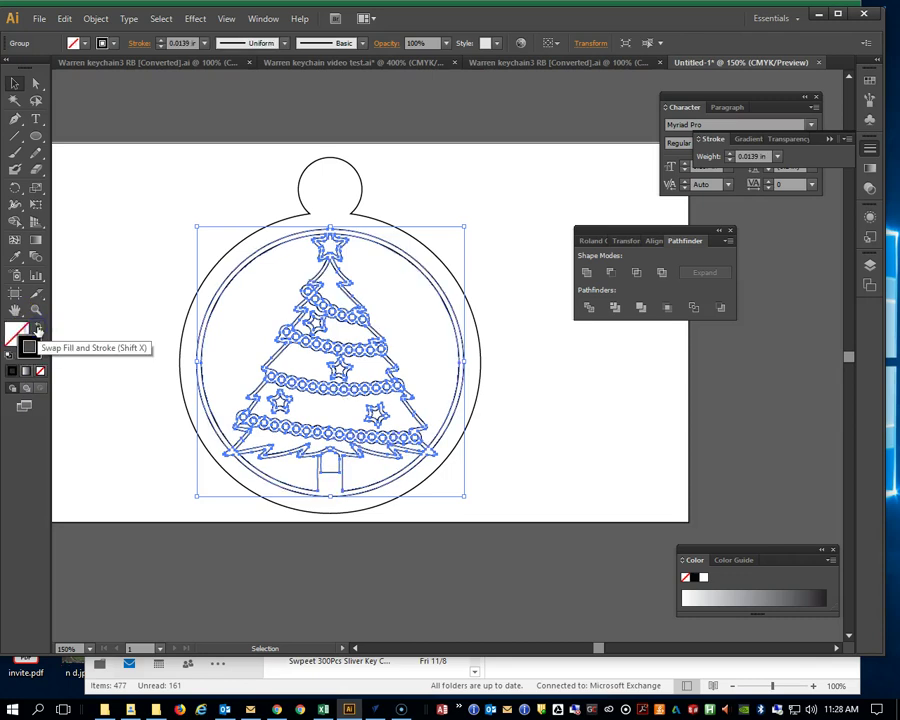
left_click(505, 328)
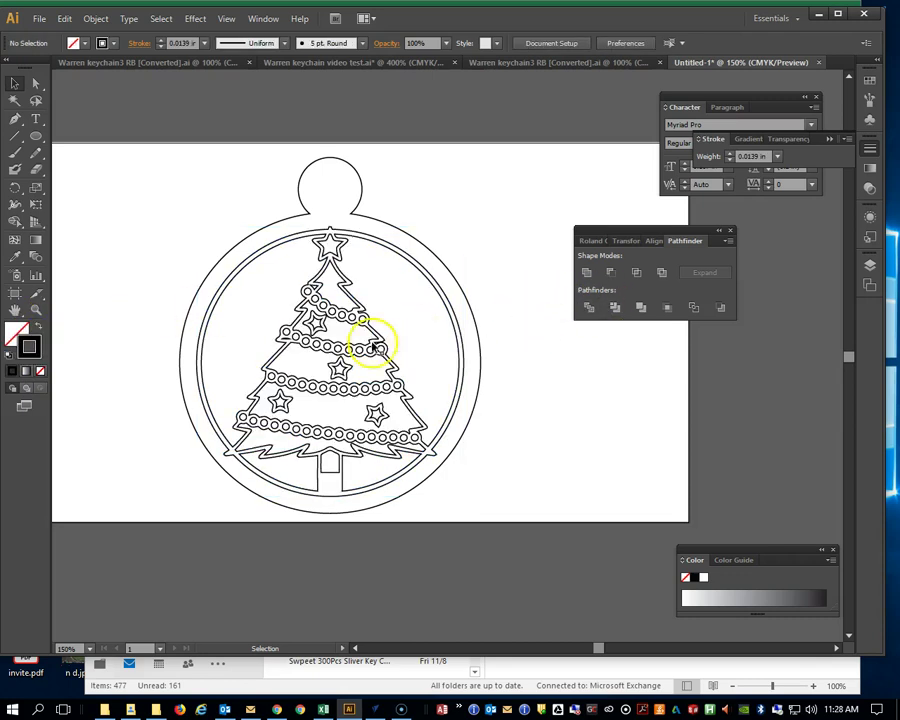
- Zoom in on the ornament and direct-select the outer keychain outline
left_click(401, 401)
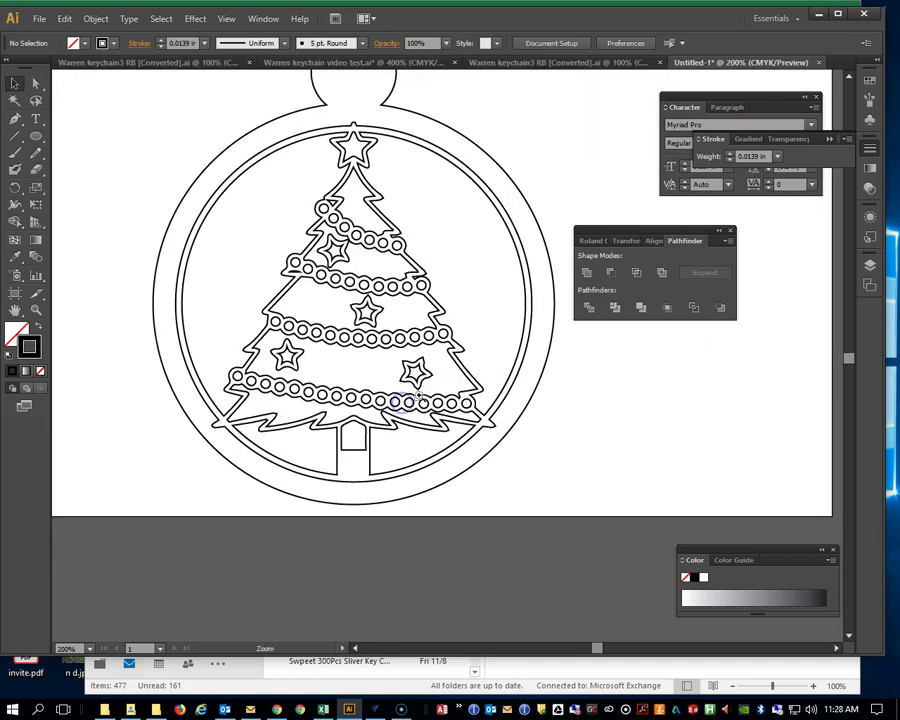
left_click_drag(444, 370, 432, 391)
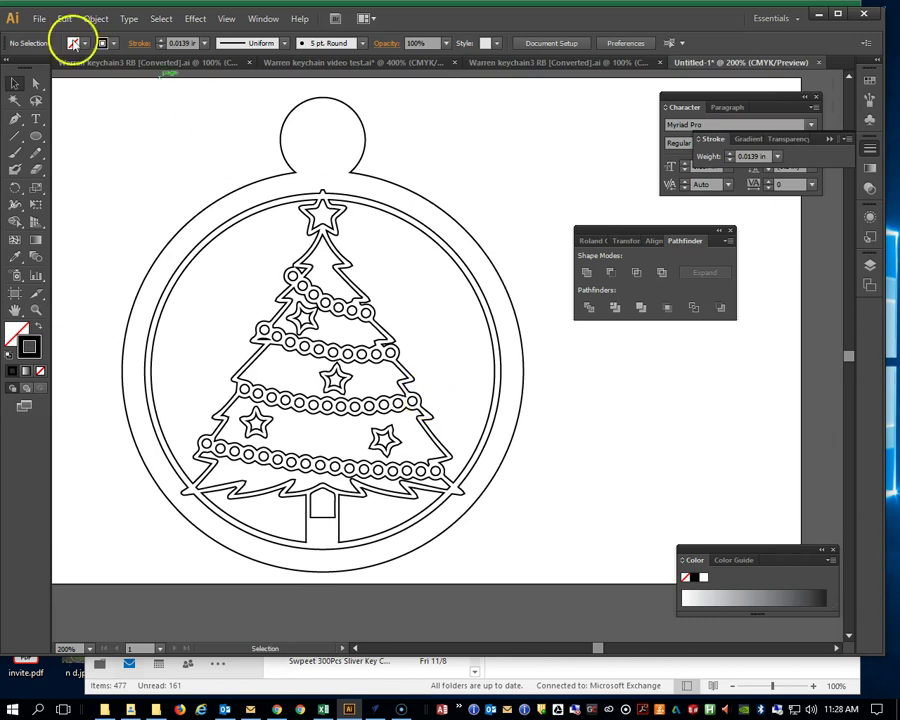
left_click(37, 89)
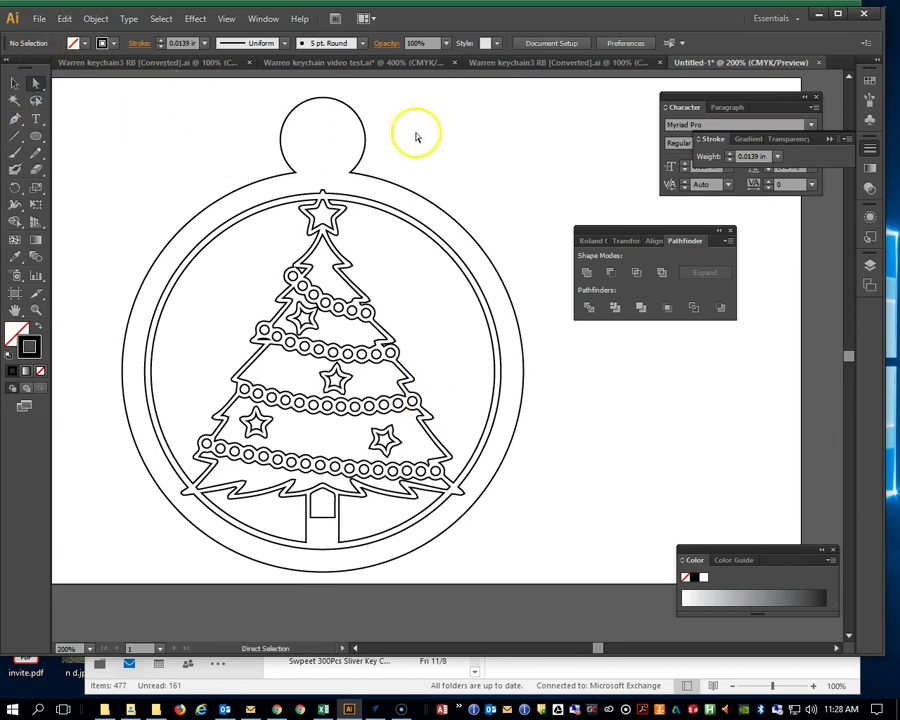
left_click(444, 217)
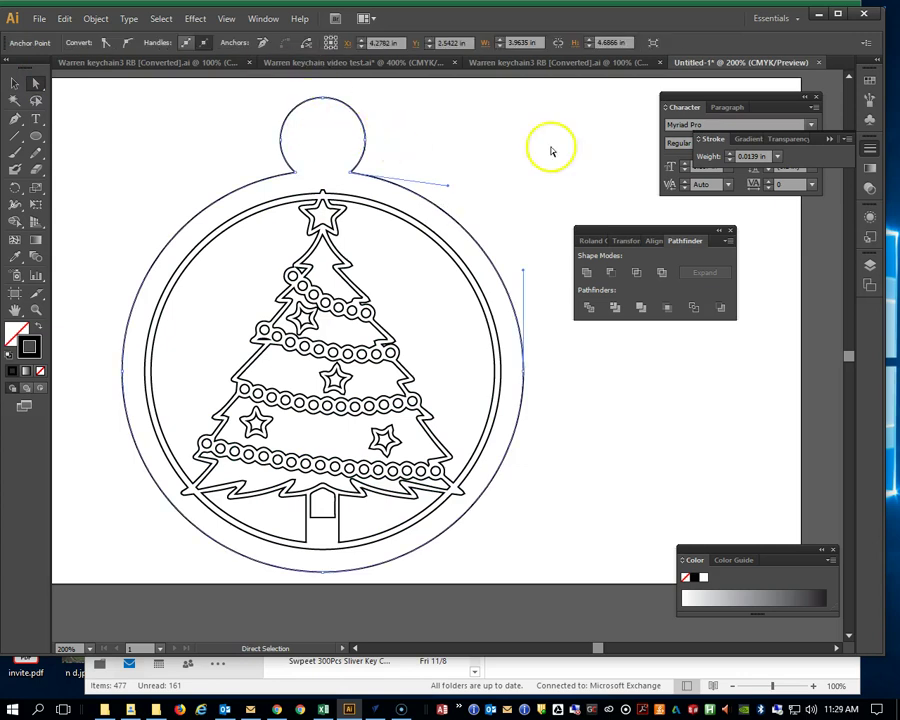
- Set the outline's stroke weight to 0.001 in, undo it, then apply 0.001 in again
left_click(760, 156)
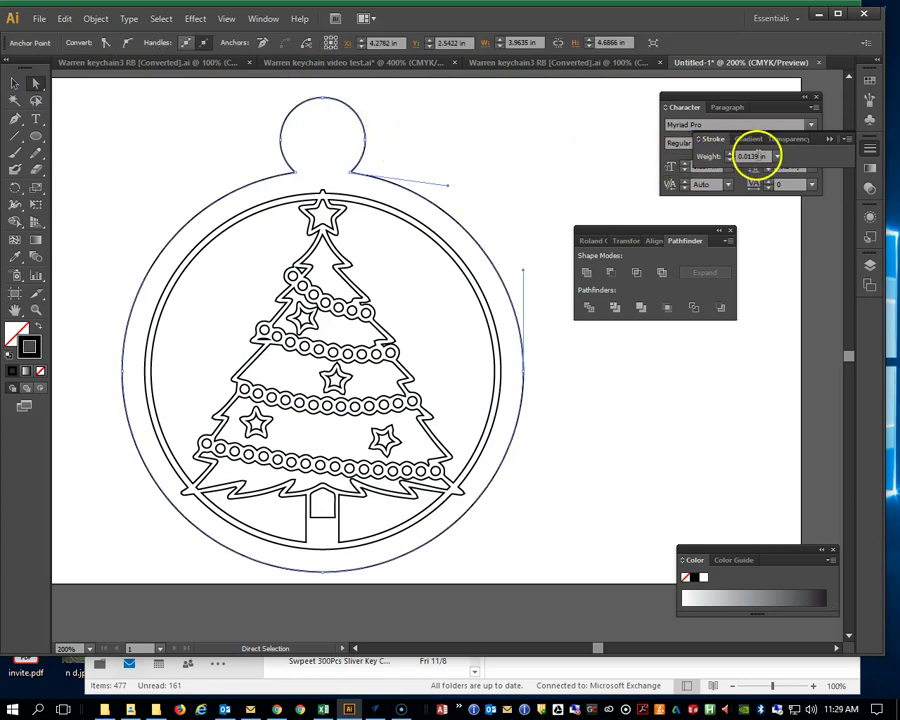
key("BackSpace")
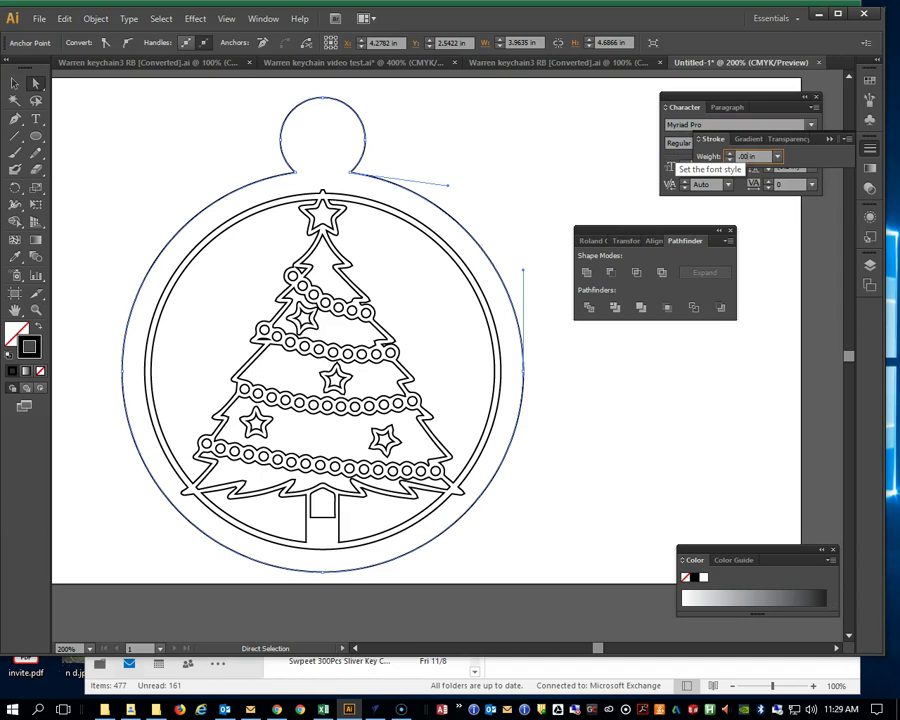
type(".001")
key("Return")
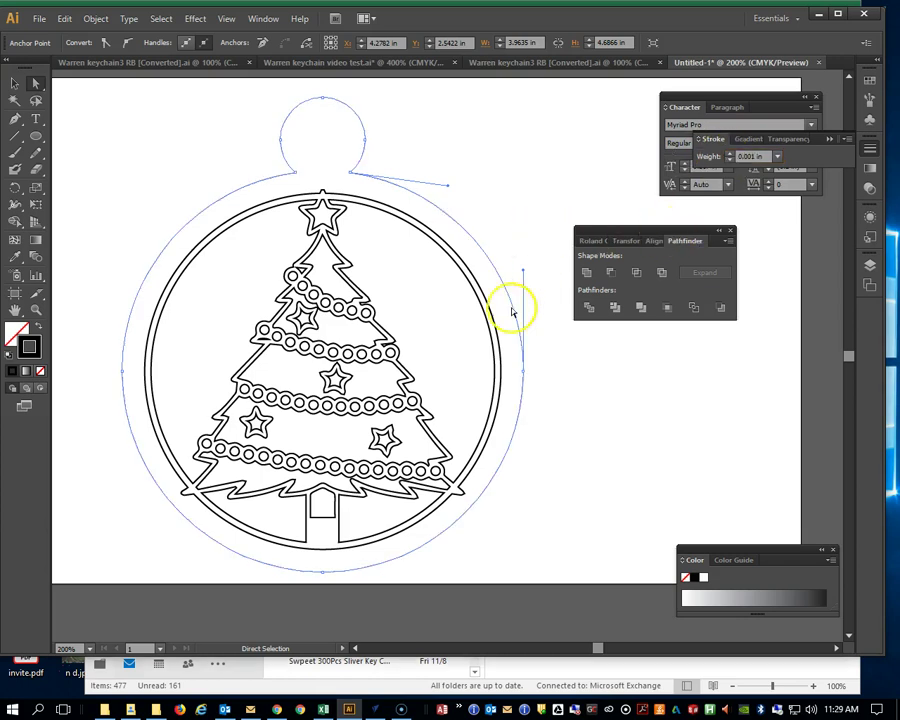
key("ctrl+z")
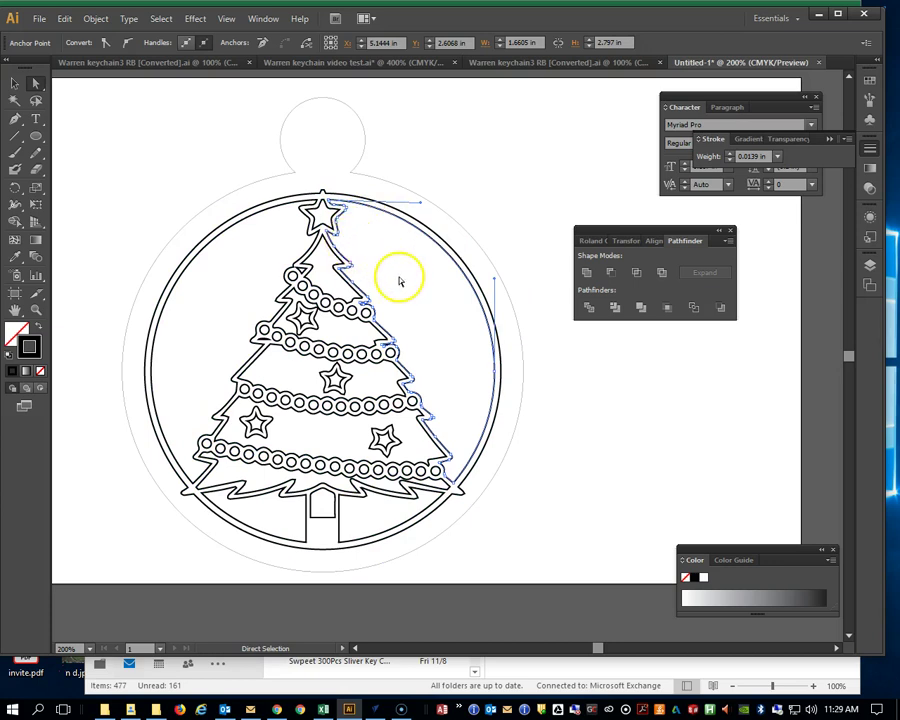
left_click(753, 156)
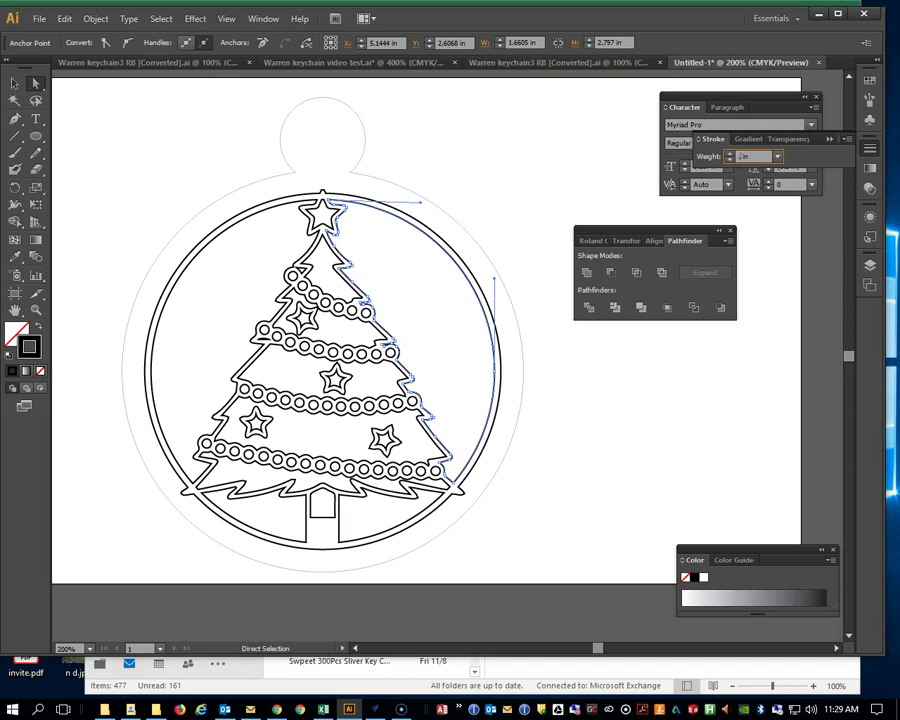
type(".001")
key("Return")
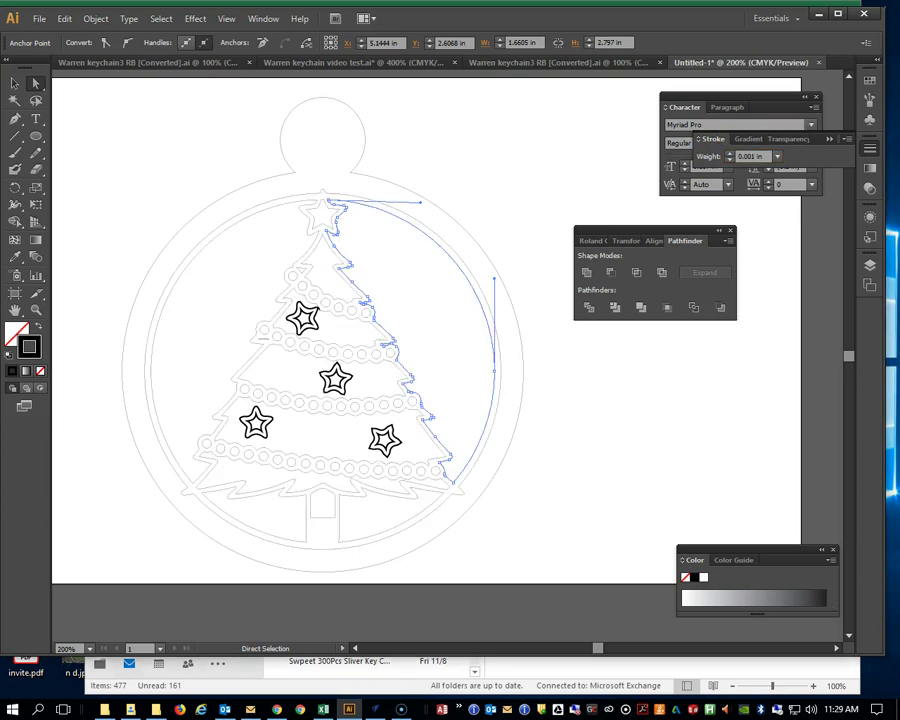
- Undo the hairline stroke and release the tree-and-ring compound path into separate paths
key("ctrl+z")
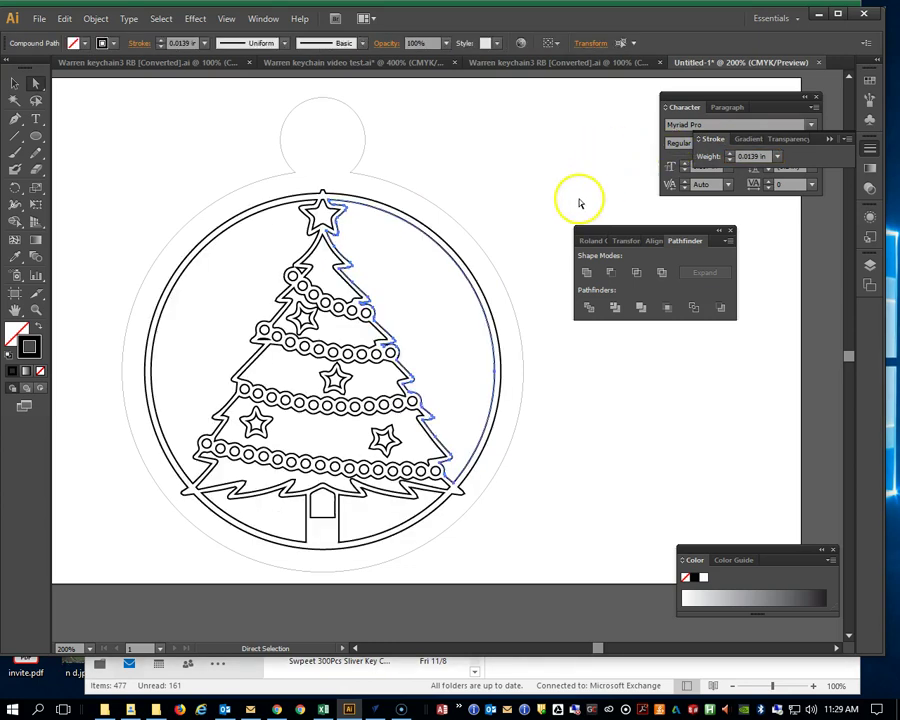
left_click(15, 82)
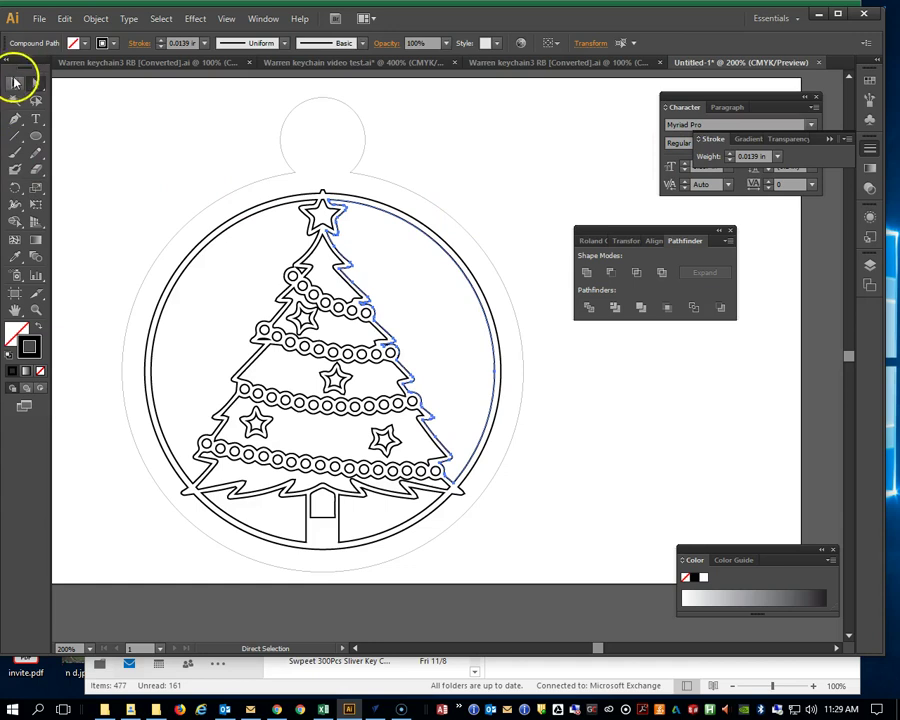
left_click(134, 148)
left_click(253, 209)
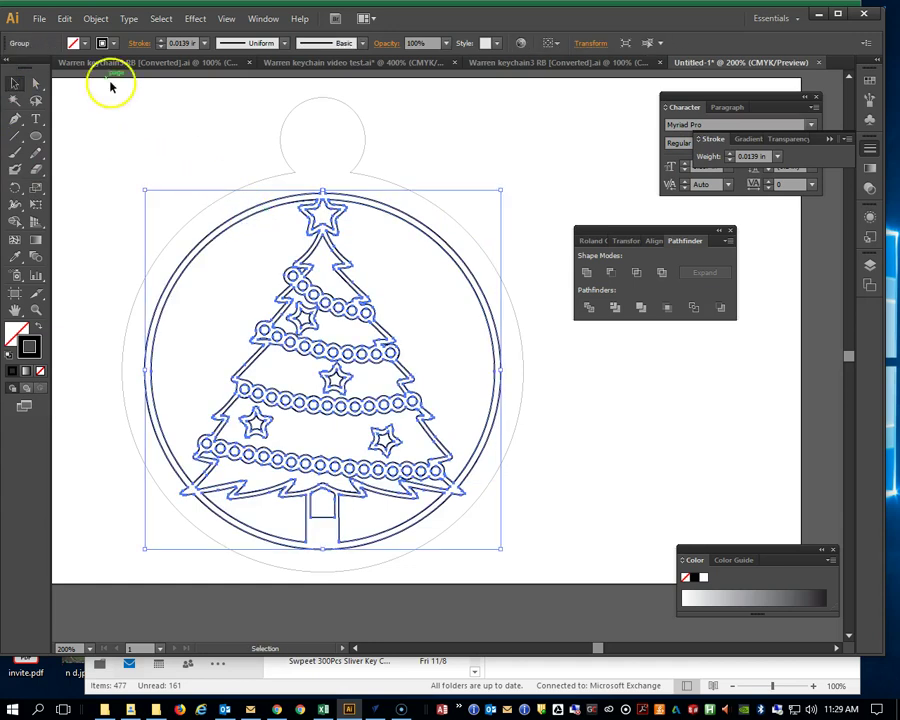
left_click(96, 18)
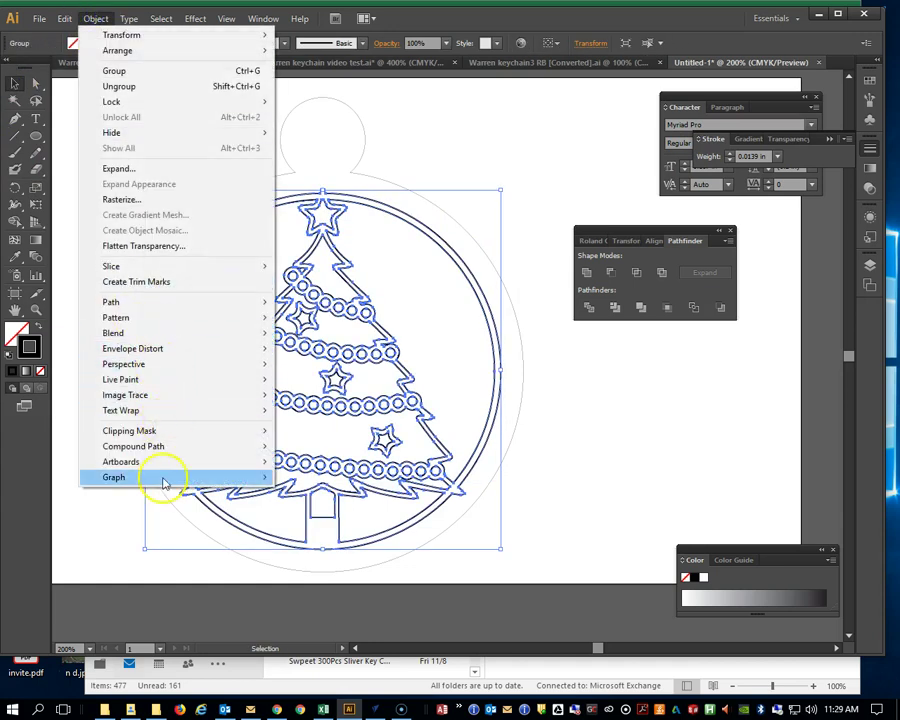
mouse_move(171, 446)
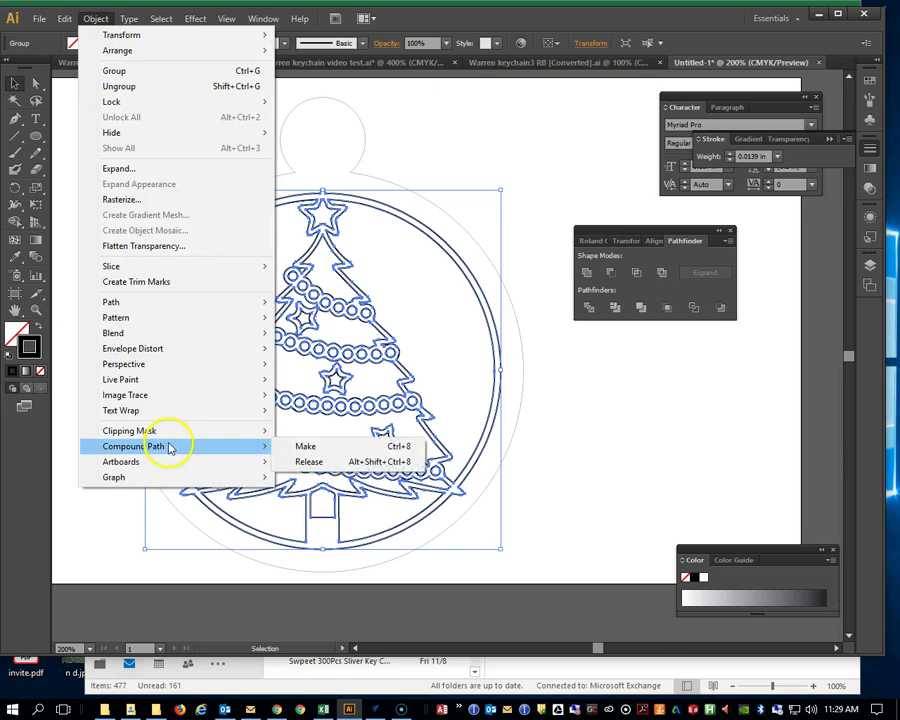
left_click(333, 464)
left_click(438, 152)
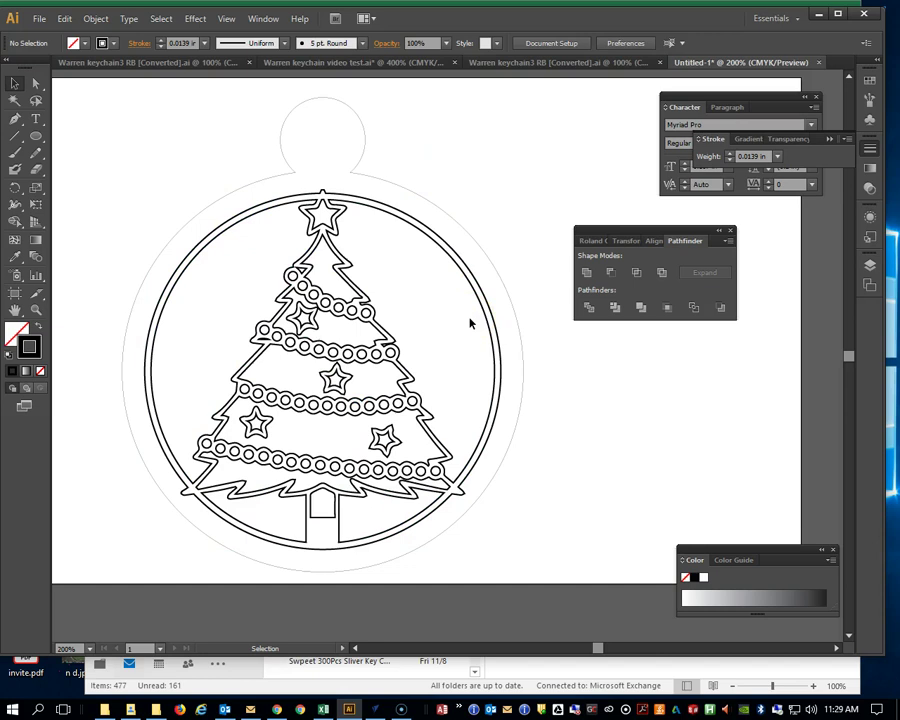
- Switch to the Direct Selection tool and clear the selection
left_click(478, 297)
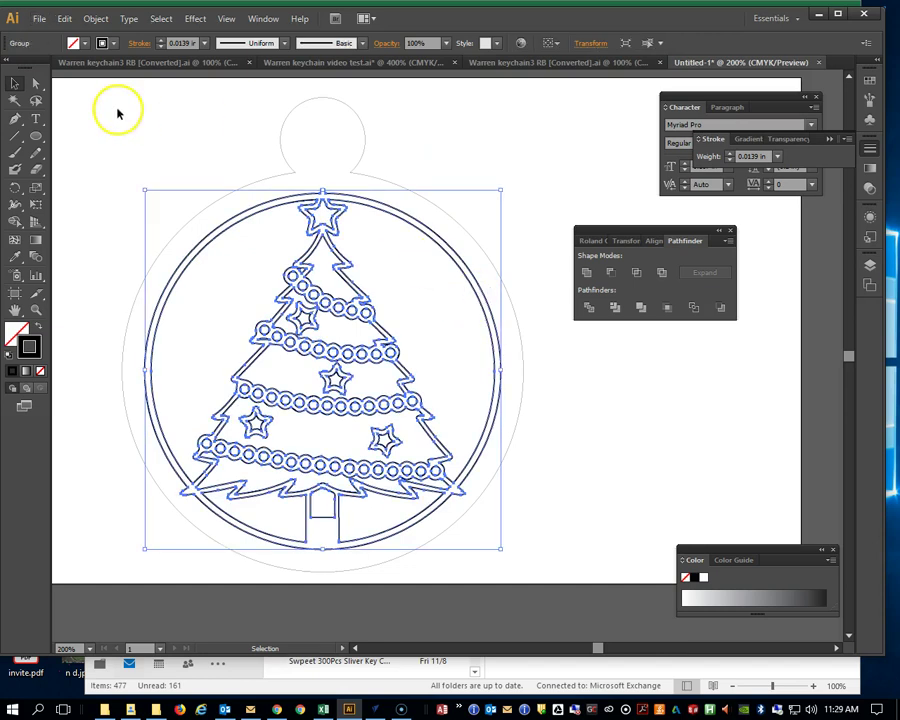
left_click(35, 83)
left_click(78, 92)
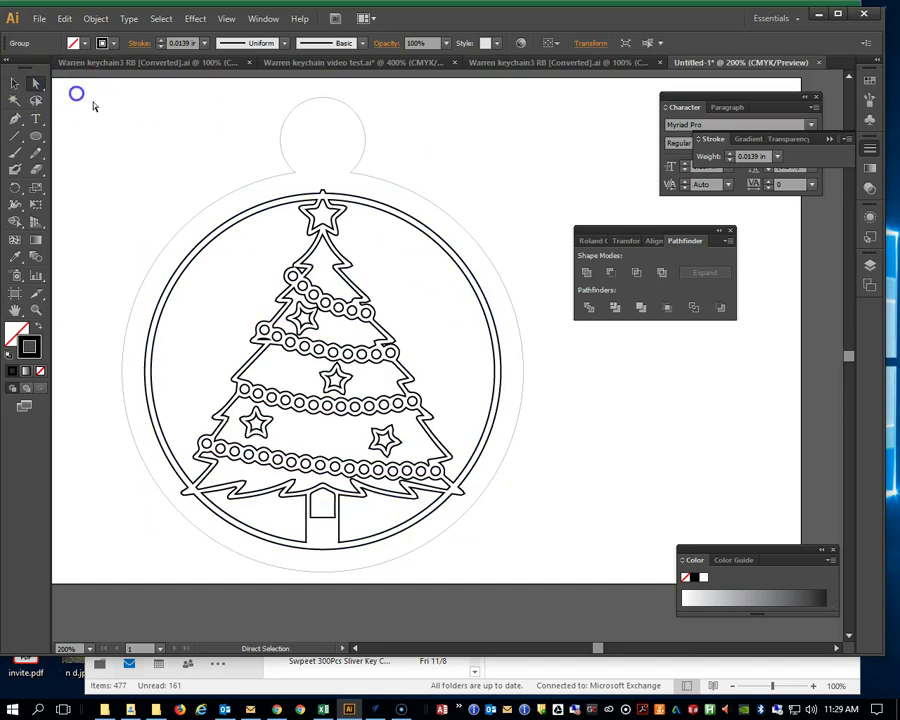
- Give the tree's right-side path a 0.001 in hairline stroke weight
left_click(433, 240)
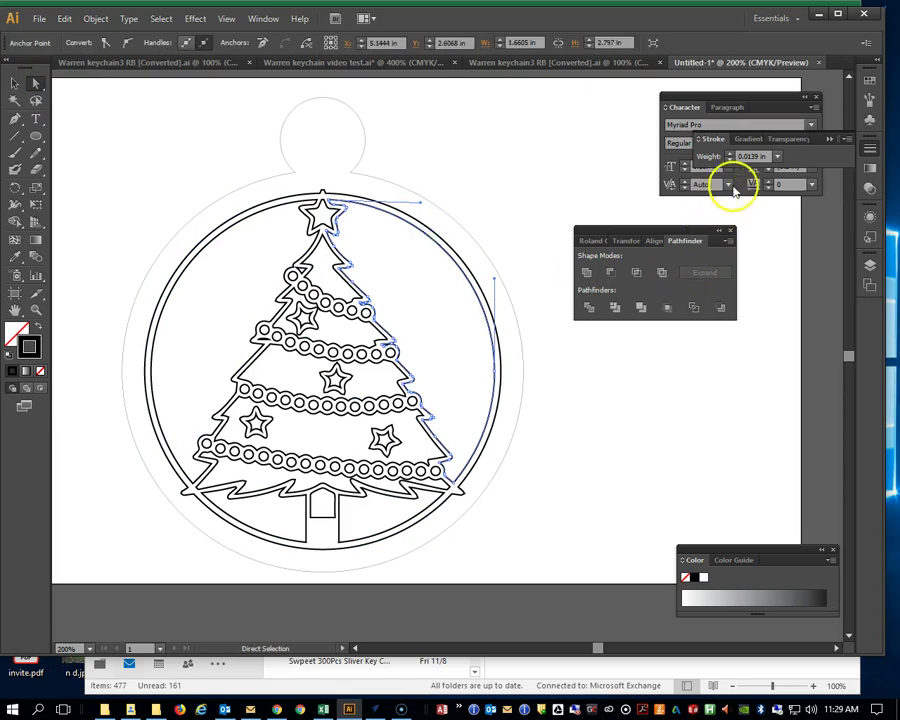
left_click(752, 156)
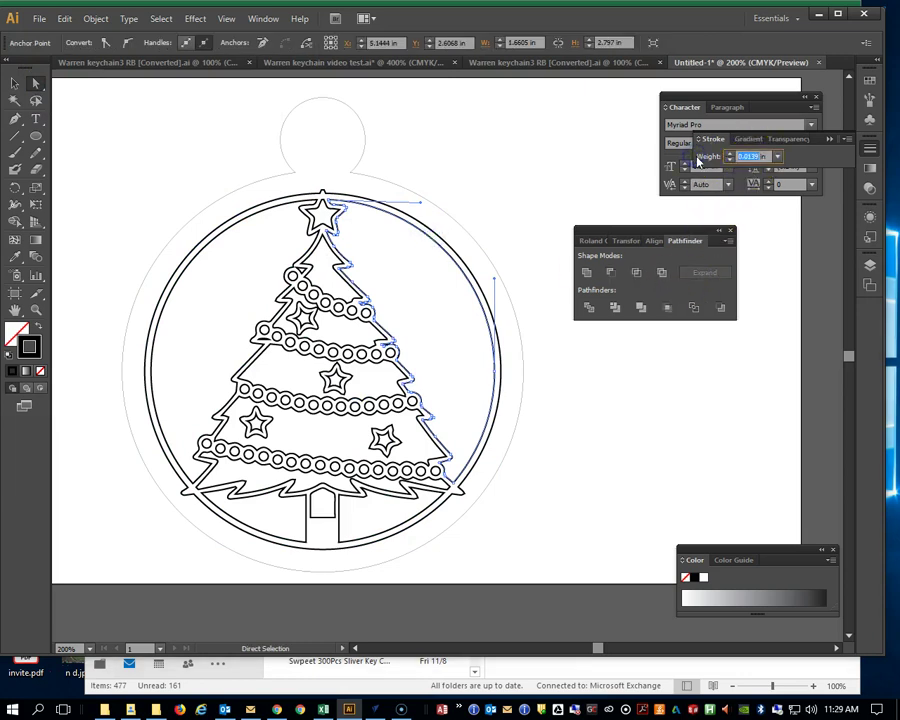
type(".001 in")
key("Return")
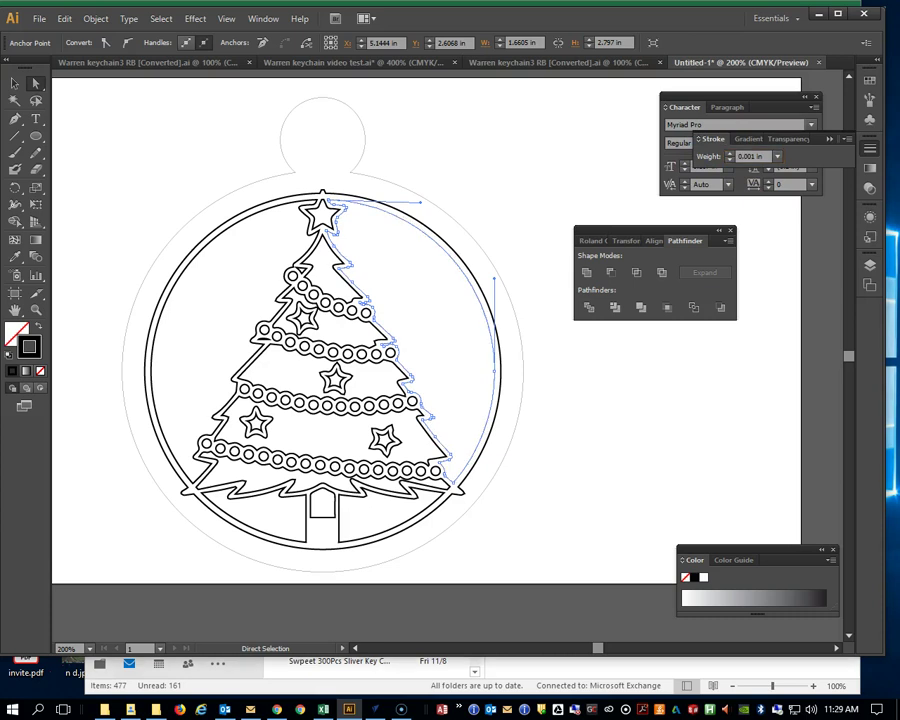
left_click(540, 198)
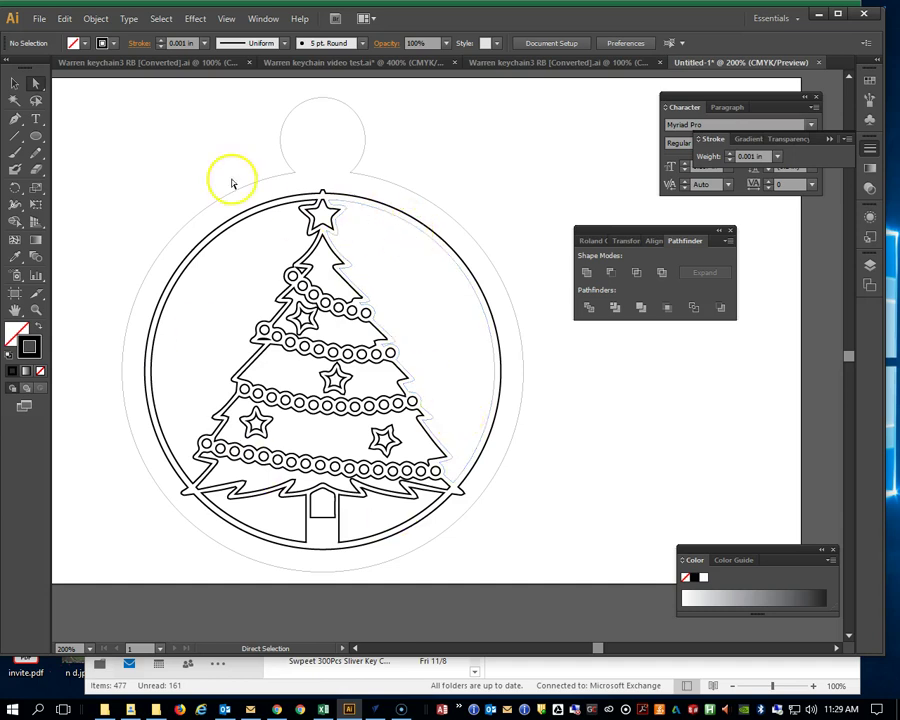
left_click(98, 17)
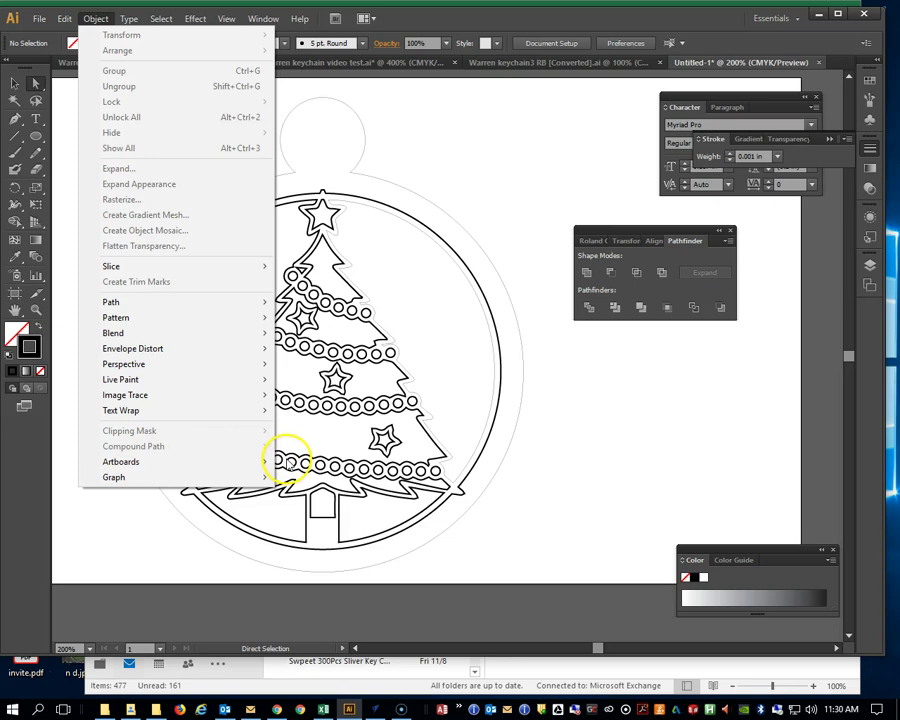
- Set the tree's left-side outline to a 0.001 in stroke weight
left_click(546, 486)
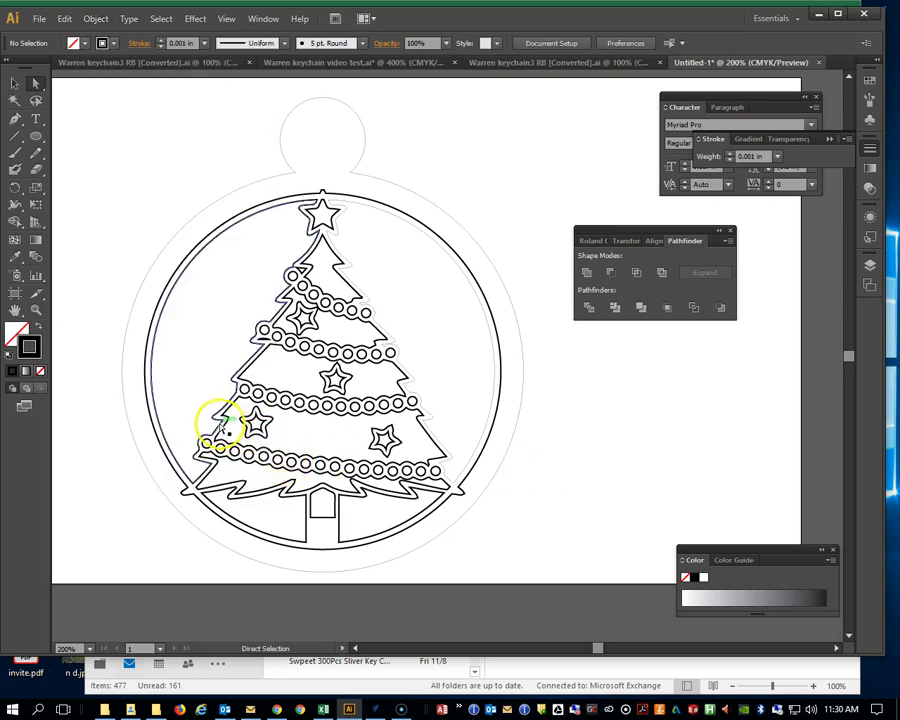
left_click(221, 427)
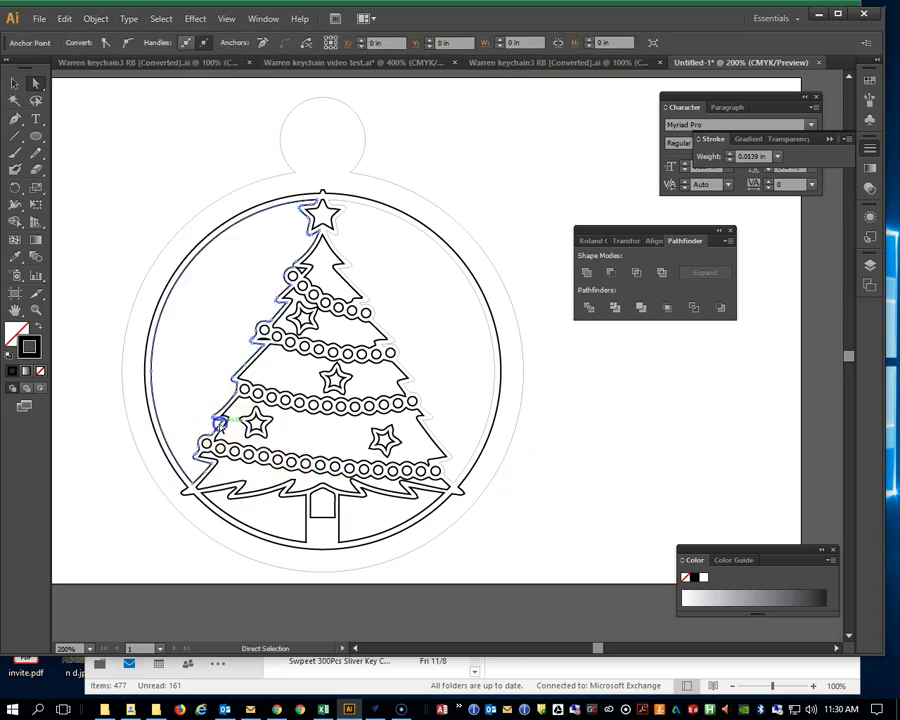
left_click(752, 157)
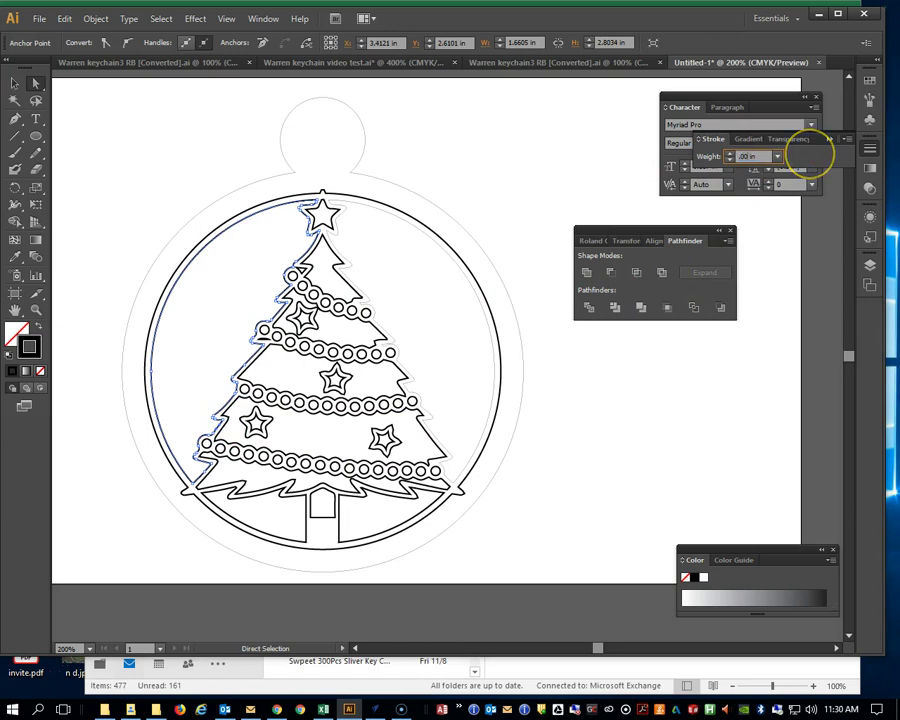
type(".001")
key("Return")
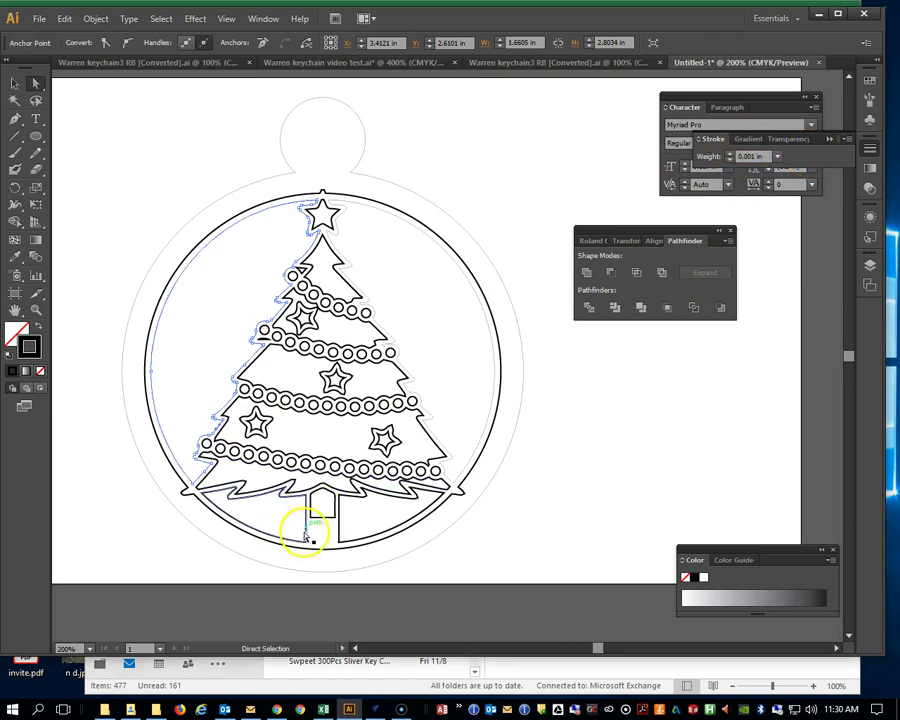
- Apply the 0.001 in stroke weight to both base pieces beside the trunk
left_click(303, 532)
left_click(305, 534)
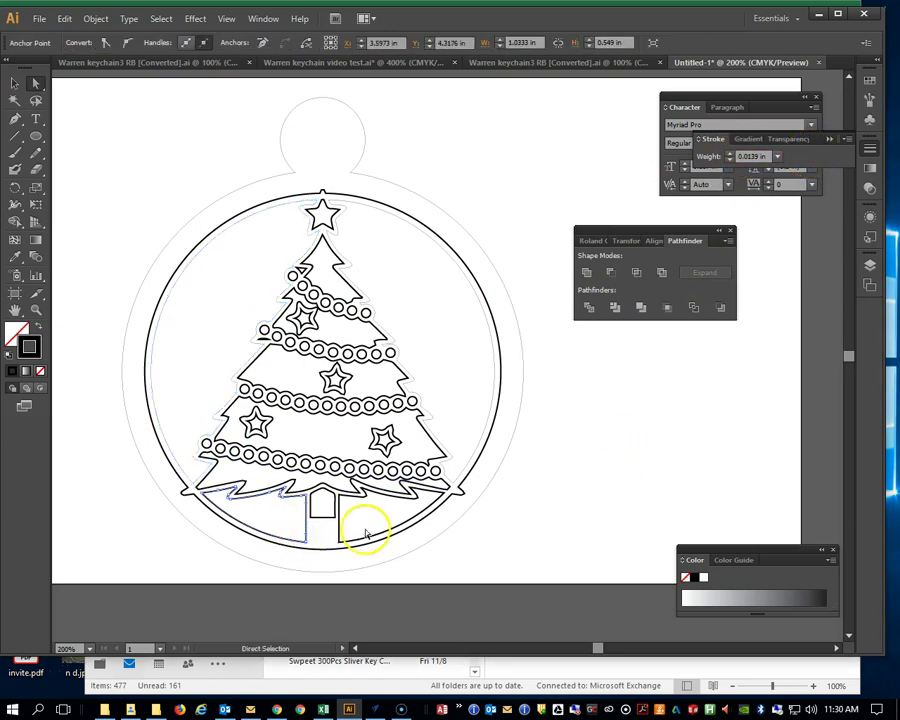
left_click(346, 538, "shift")
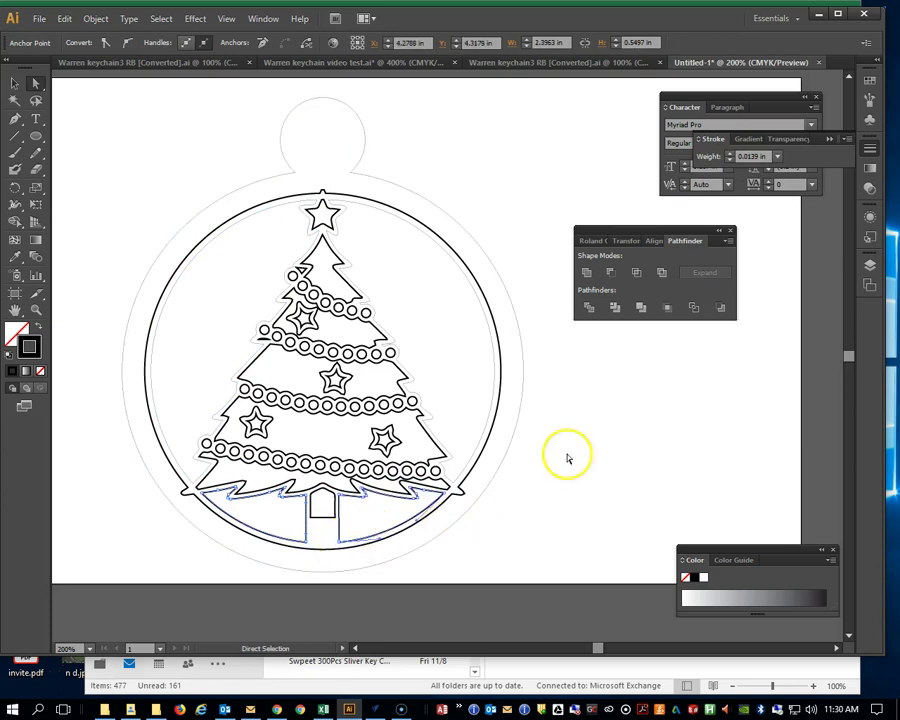
left_click(752, 157)
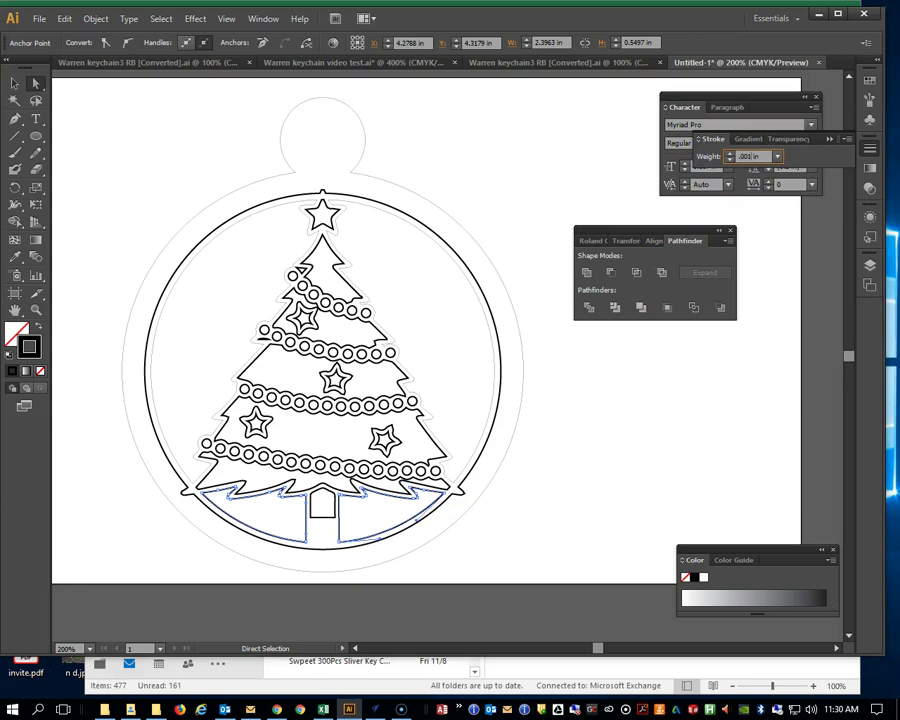
key("Return")
left_click(562, 467)
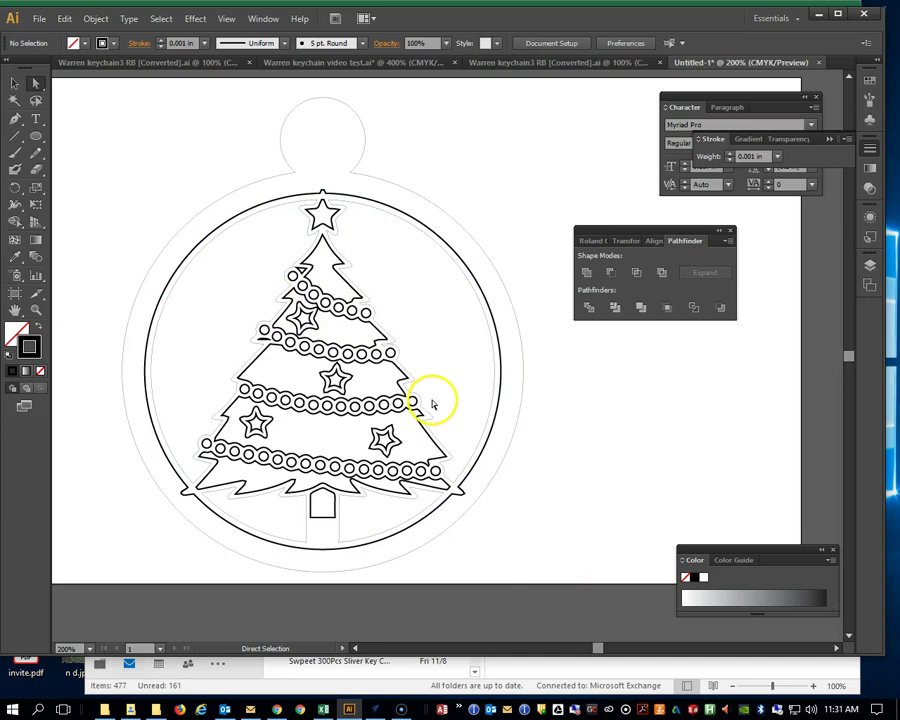
- Select the tree body paths and swap fill and stroke so the silhouette fills solid black
left_click(338, 302)
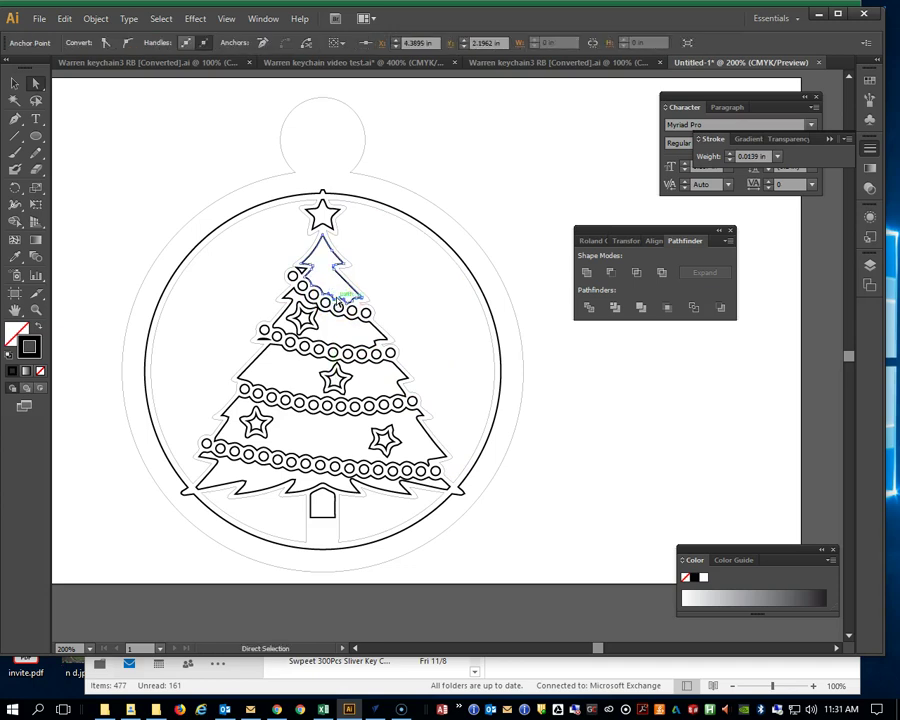
left_click(357, 347)
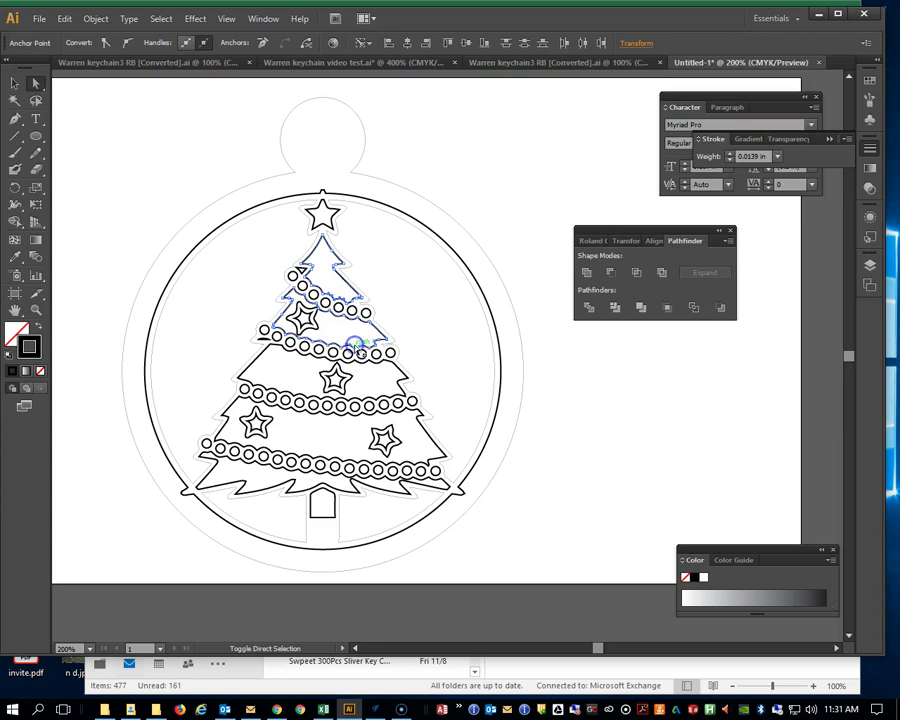
left_click(346, 403)
left_click_drag(352, 402, 352, 466)
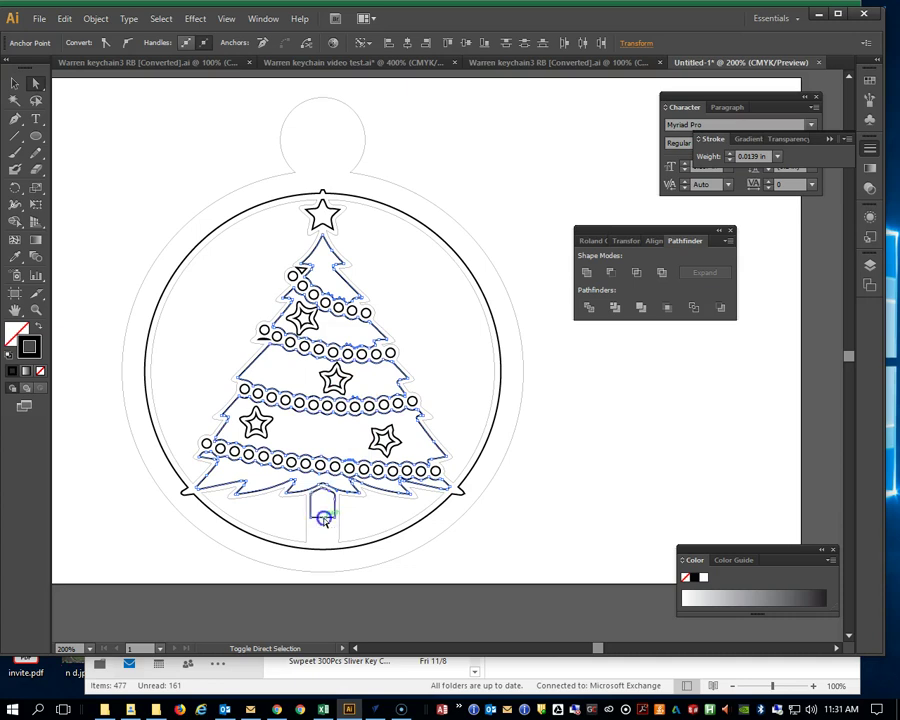
mouse_move(324, 518)
left_mouse_down()
mouse_move(221, 482)
mouse_move(285, 462)
mouse_move(224, 444)
left_mouse_up()
left_click(10, 357)
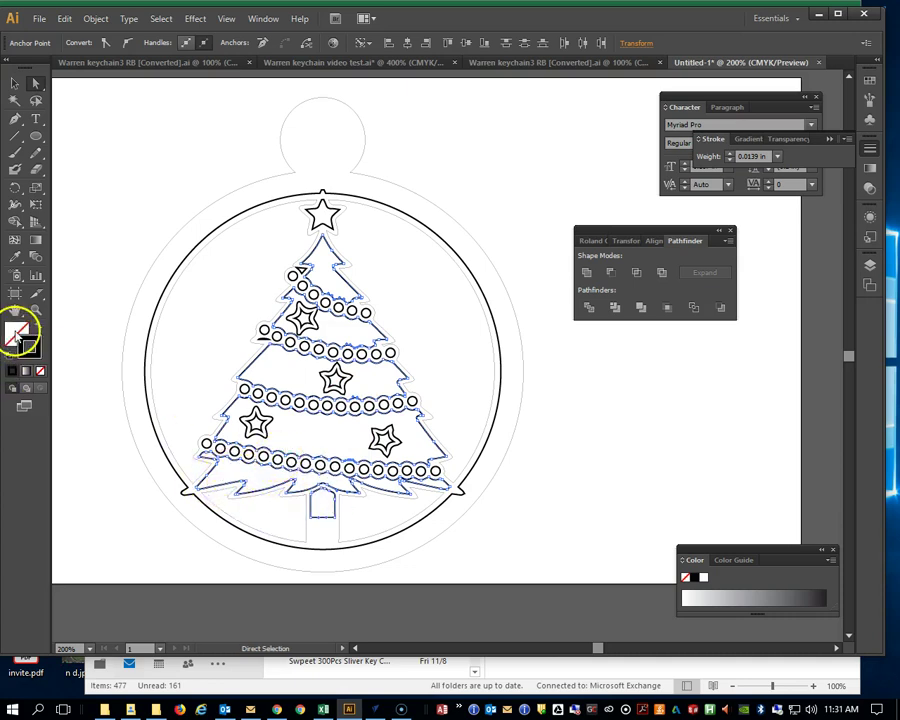
left_click(28, 346)
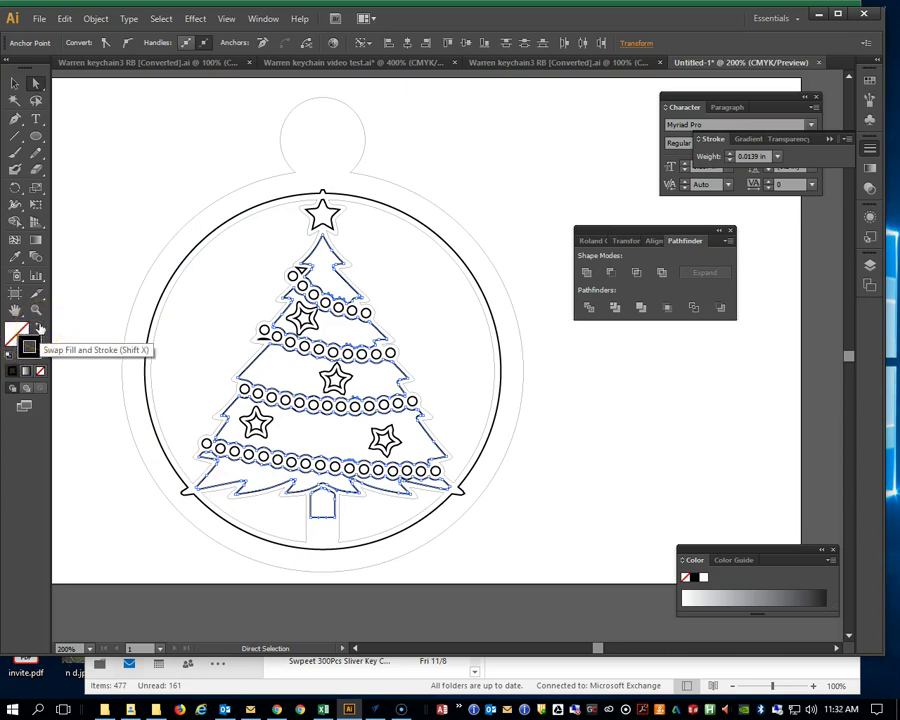
left_click(39, 328)
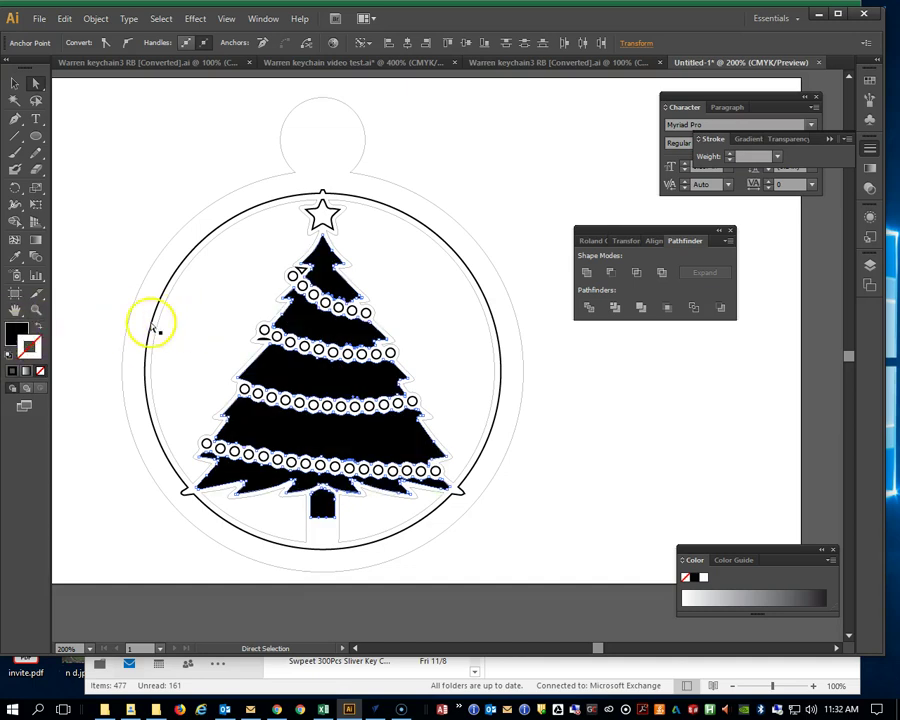
left_click(120, 274)
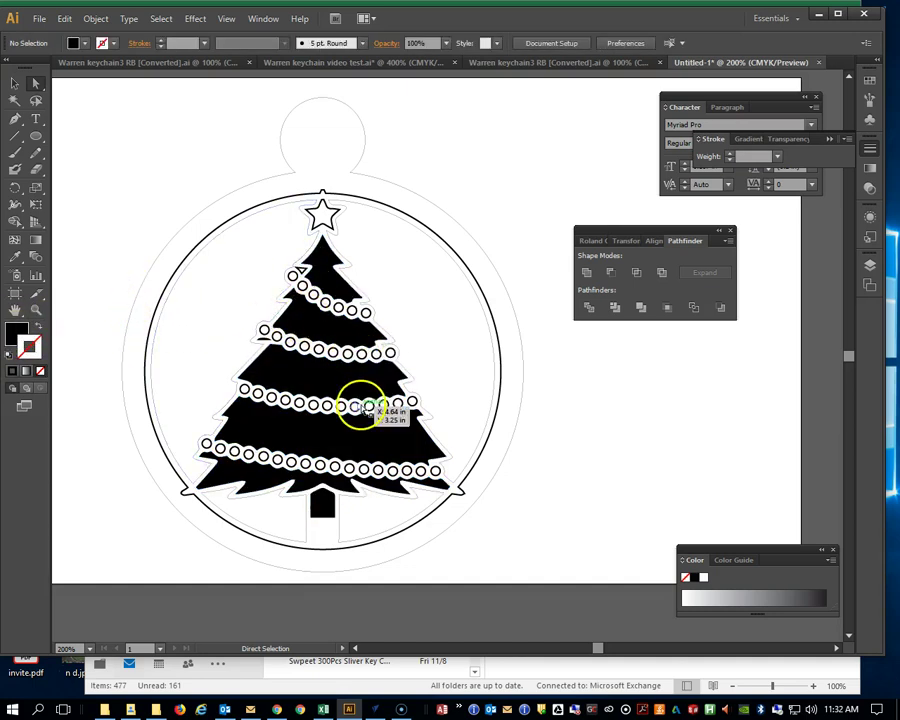
- Pick an anchor on the lowest garland, then select everything sharing its stroke weight
left_click(207, 445)
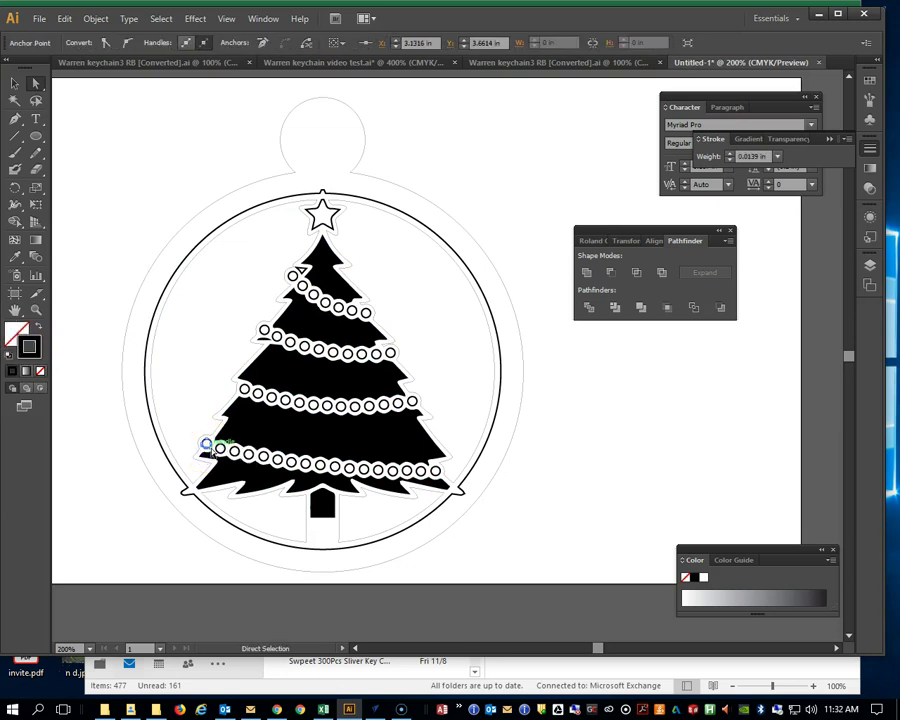
left_click_drag(219, 452, 325, 467)
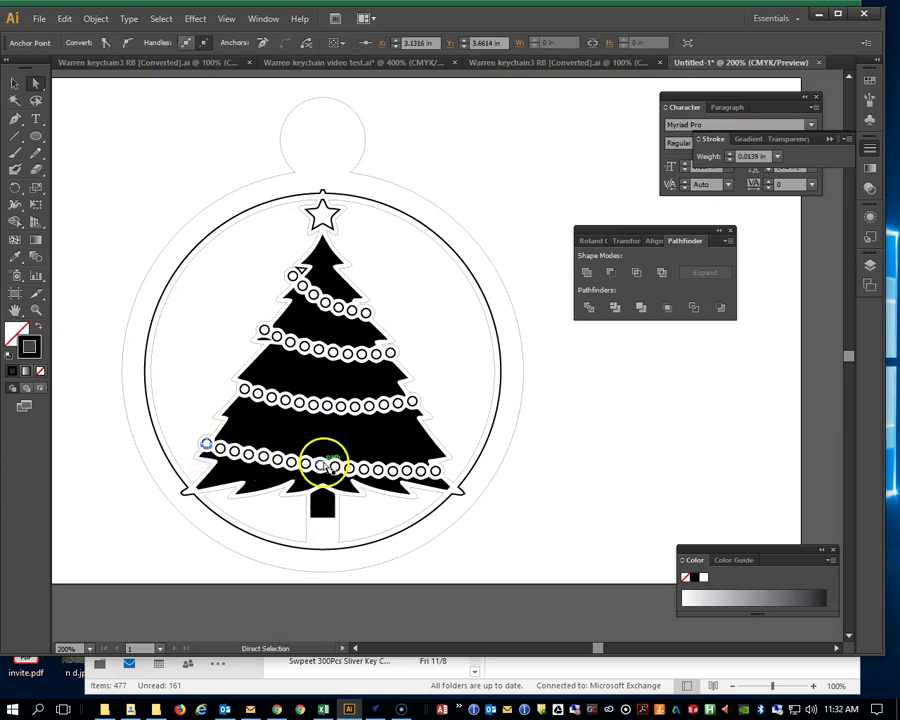
left_click(170, 22)
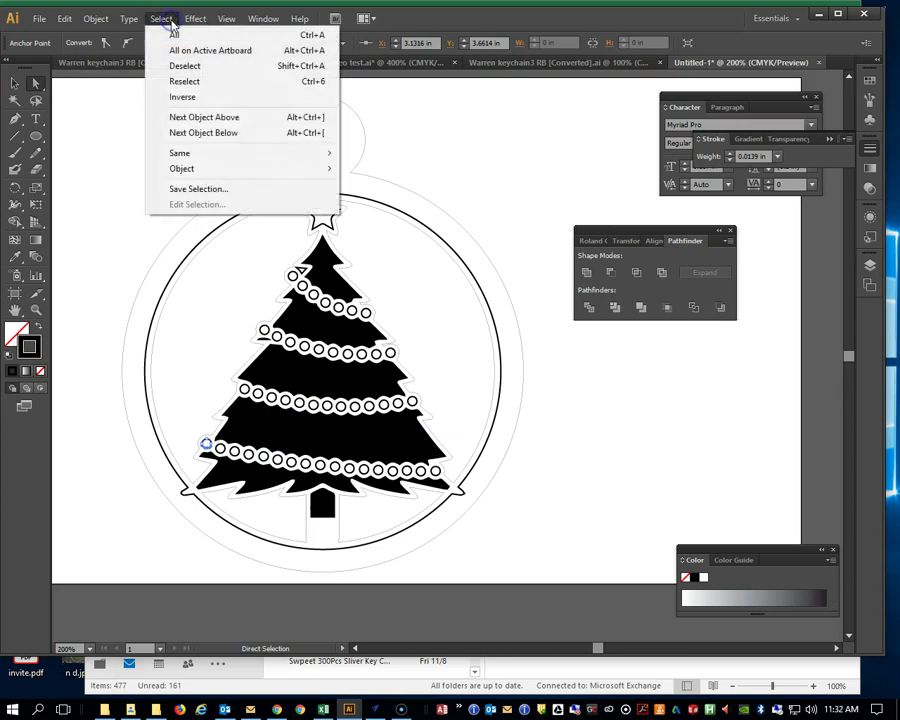
mouse_move(221, 156)
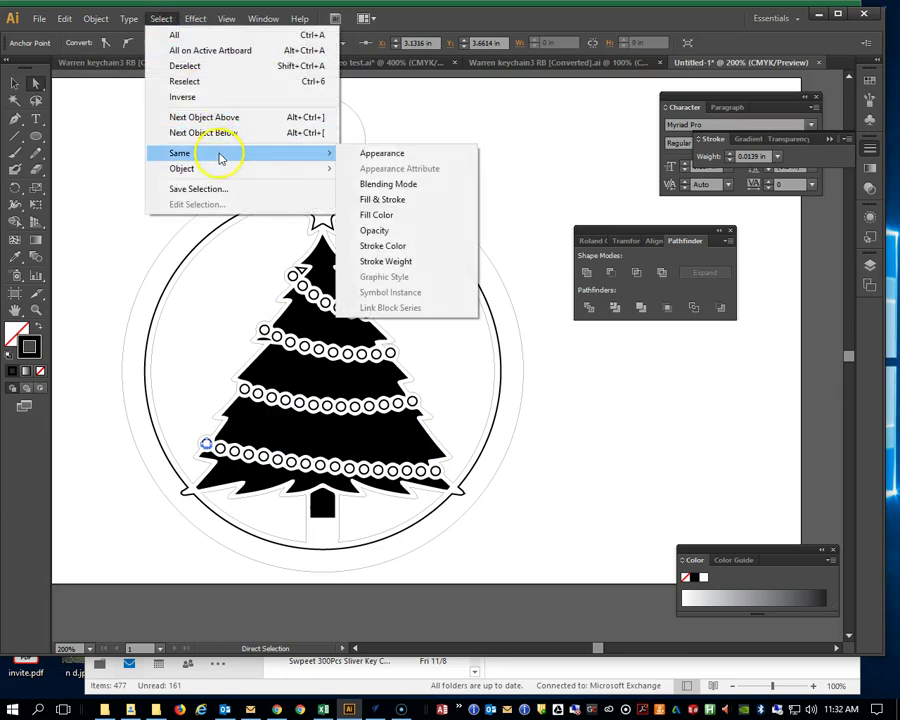
left_click(408, 262)
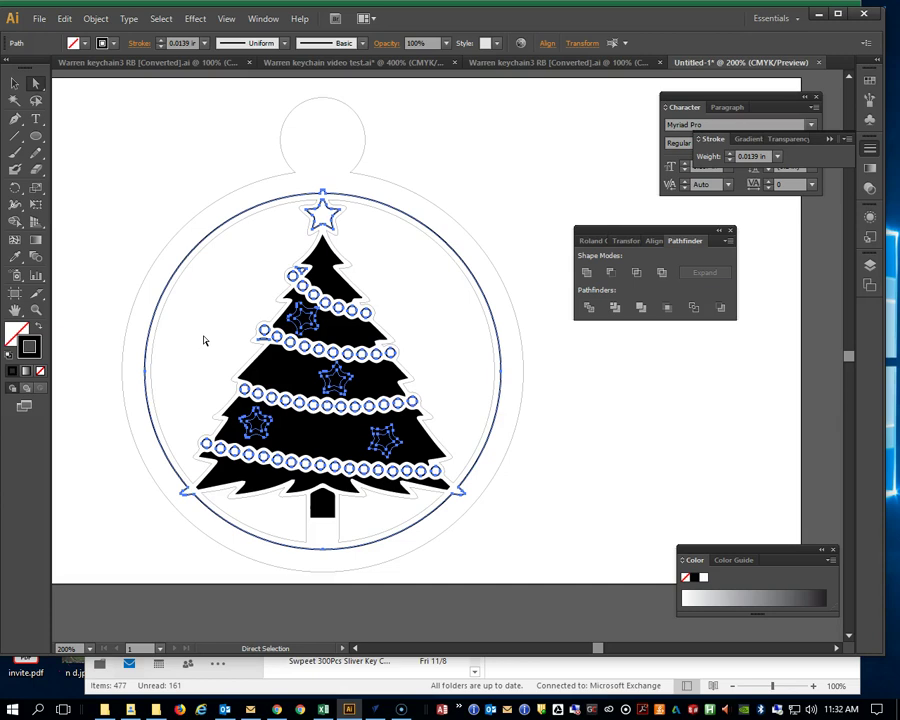
left_click(39, 327)
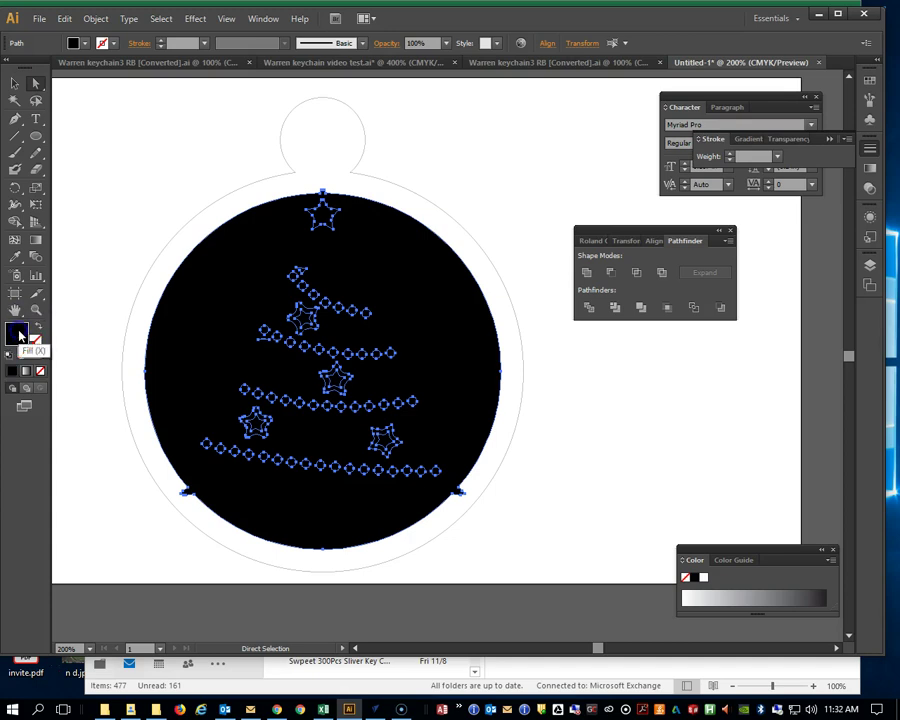
double_click(20, 336)
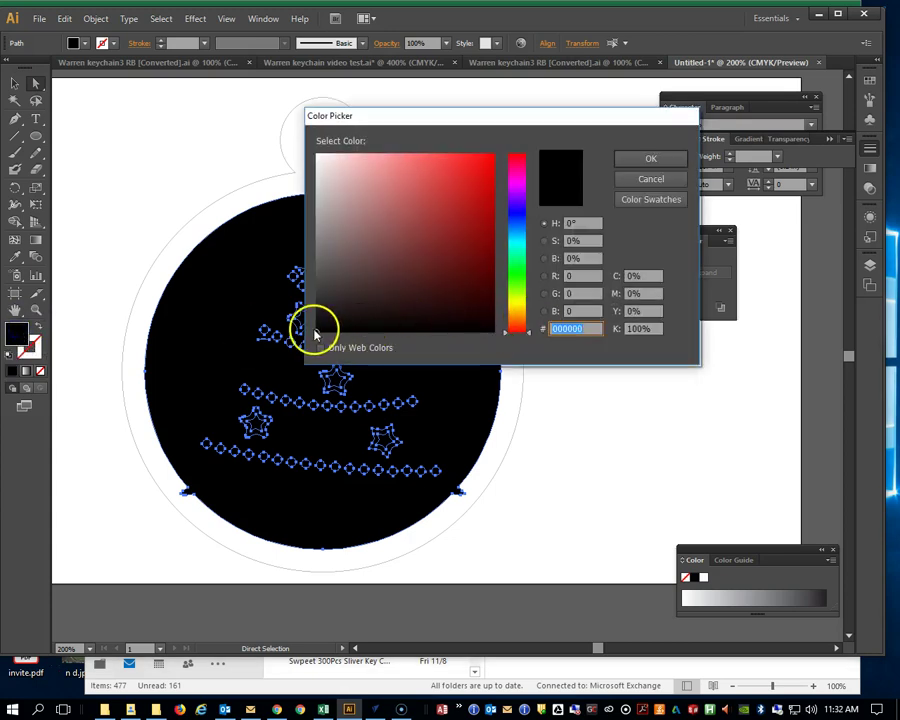
left_click(316, 228)
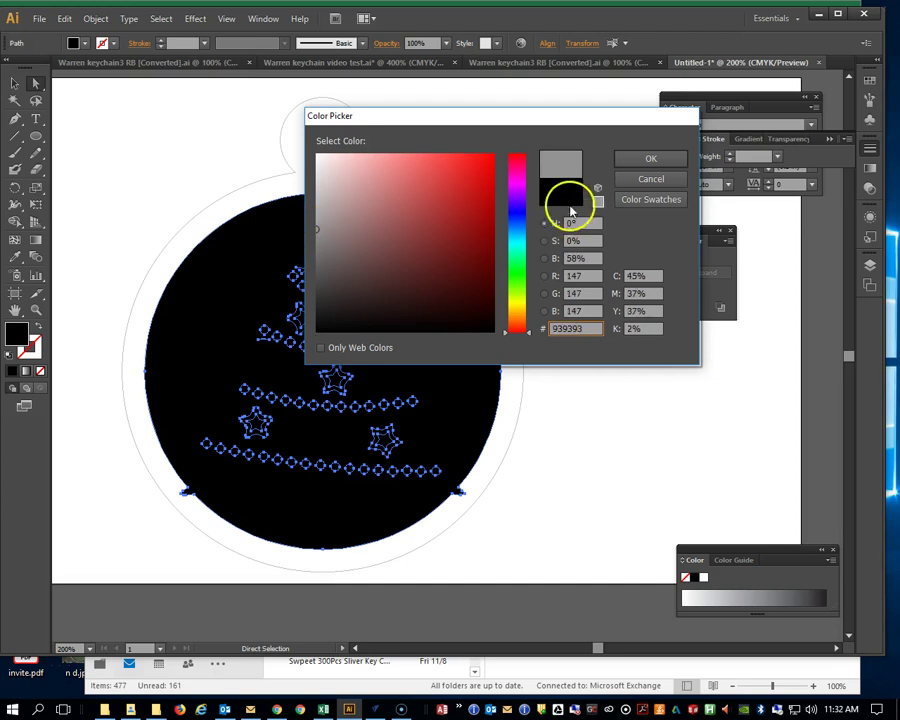
left_click(650, 158)
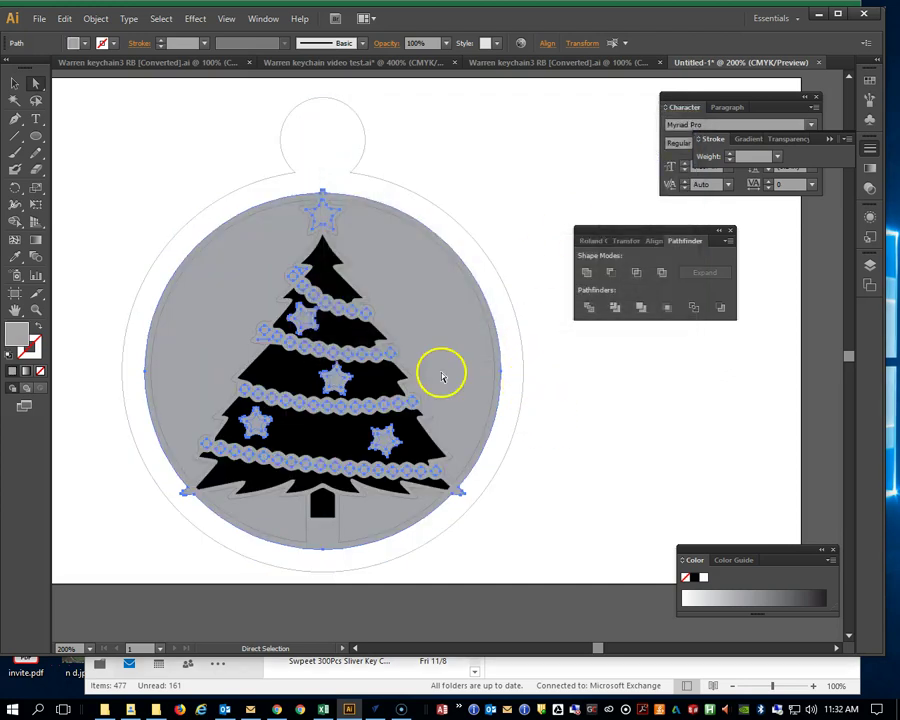
key("ctrl+z")
key("ctrl+z")
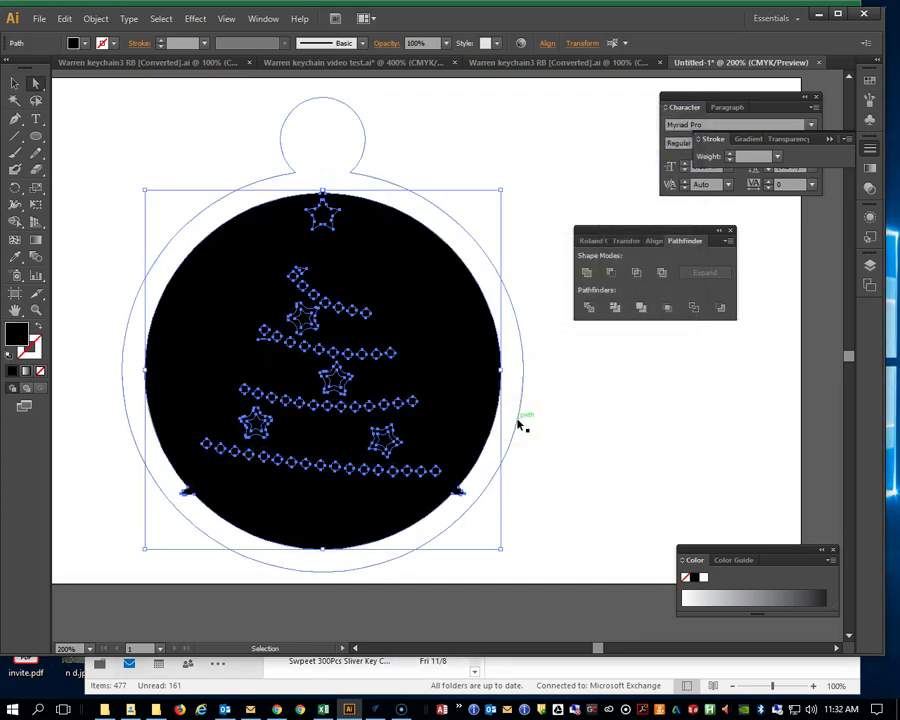
left_click(523, 421)
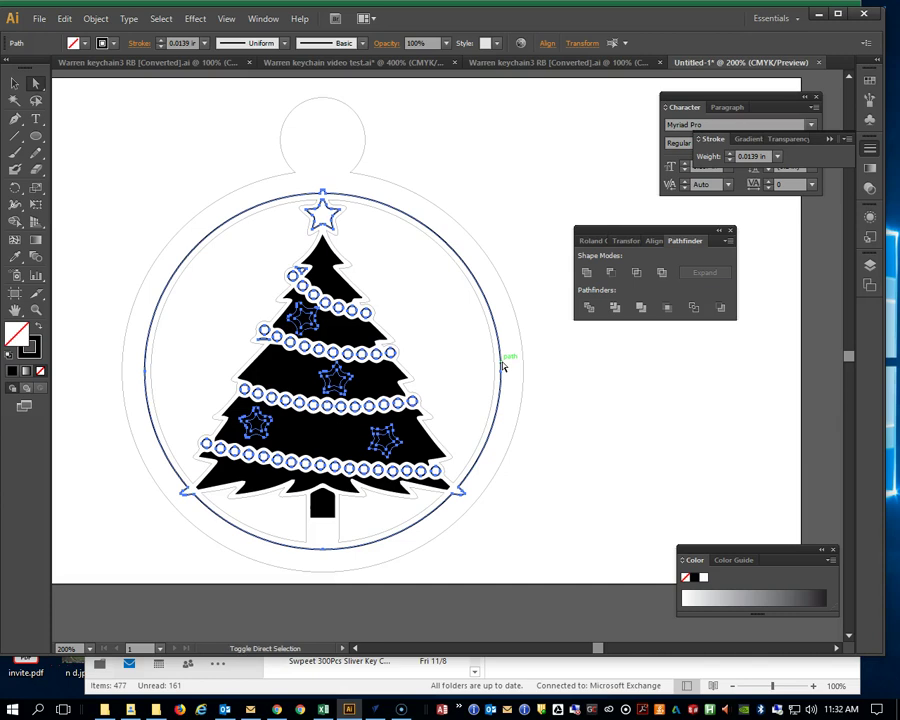
- Deselect, then select all the circles of the third garland row
left_click(502, 364)
left_click(570, 398)
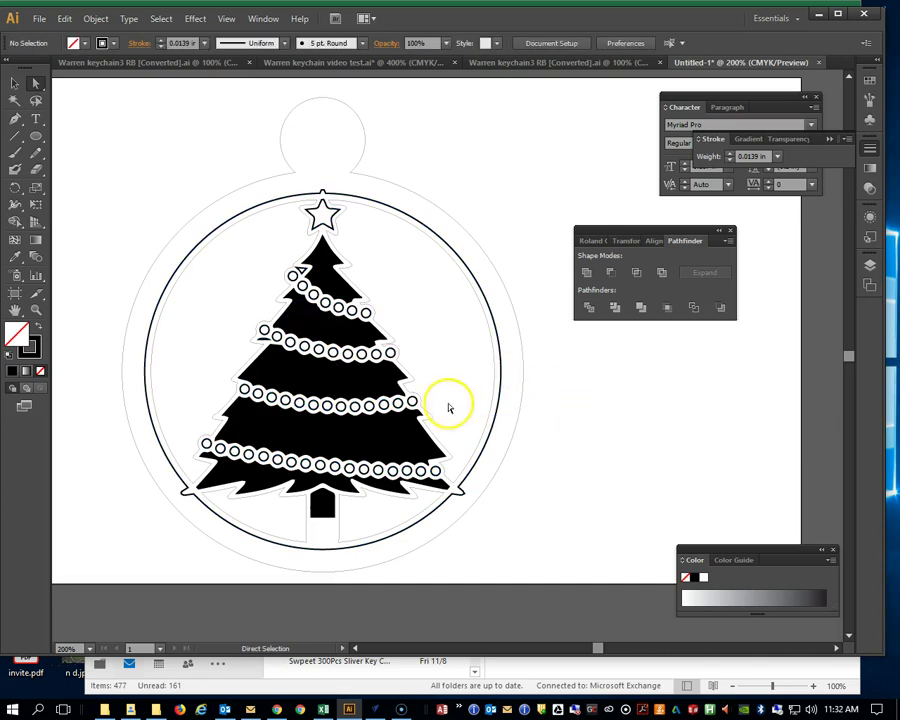
left_click(244, 389)
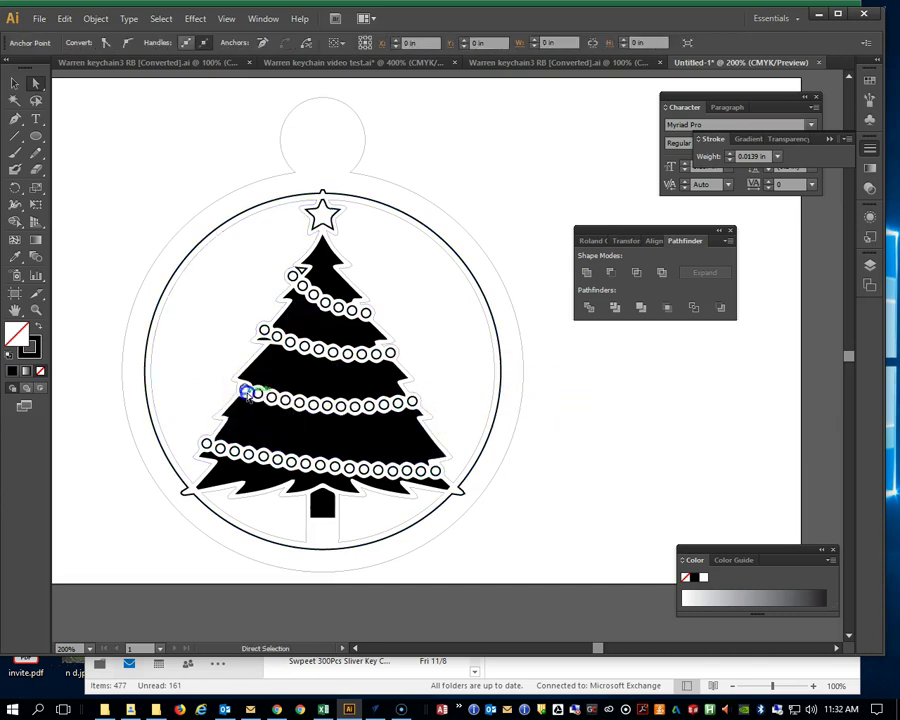
left_click_drag(266, 402, 288, 408)
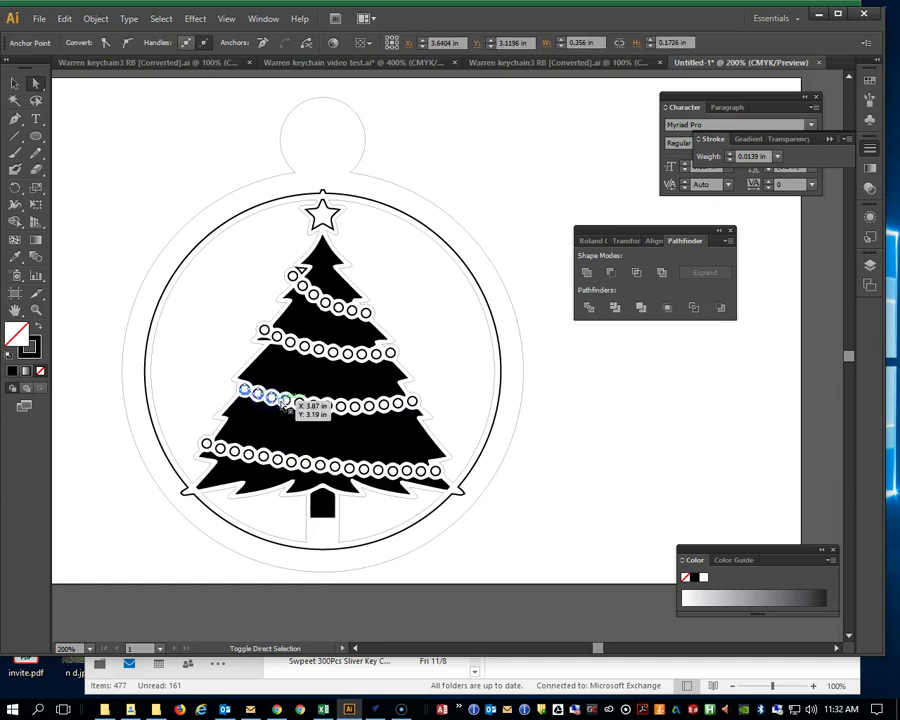
left_click(298, 403, "shift")
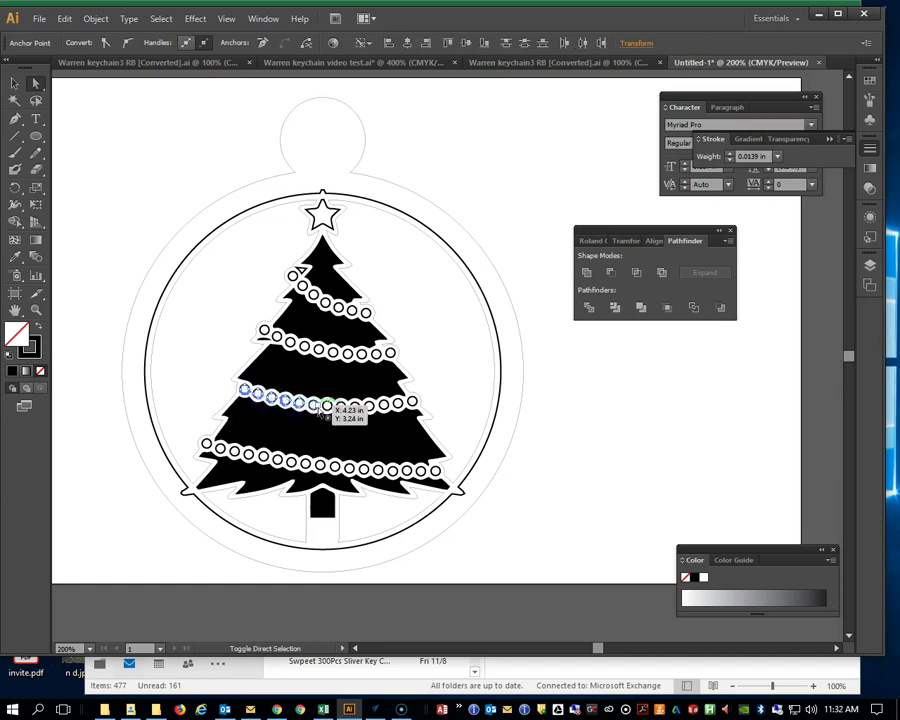
left_click(326, 406, "shift")
left_click(341, 409, "shift")
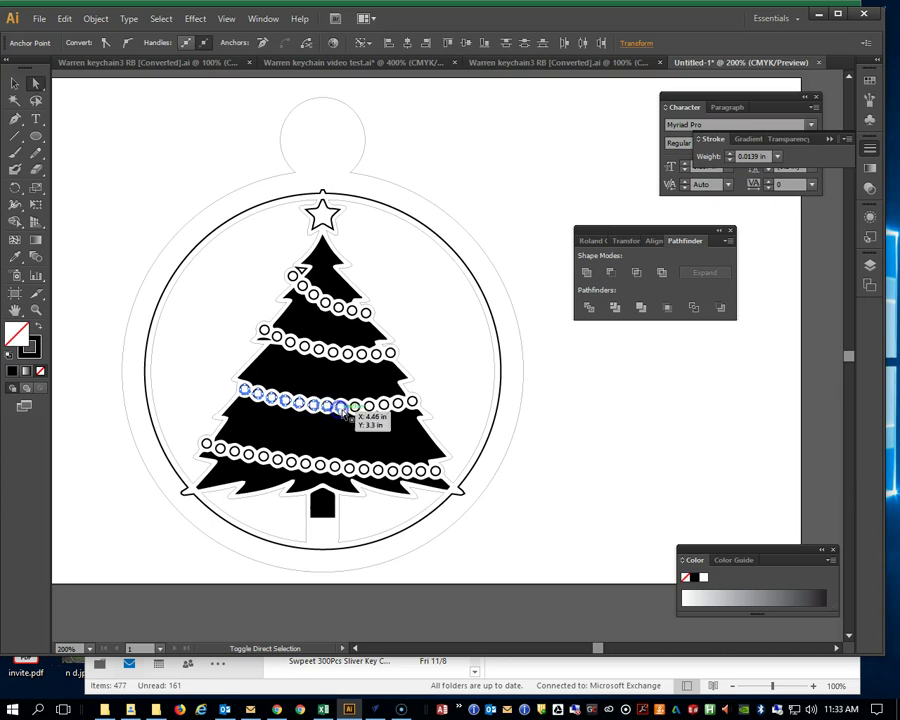
left_click(369, 408, "shift")
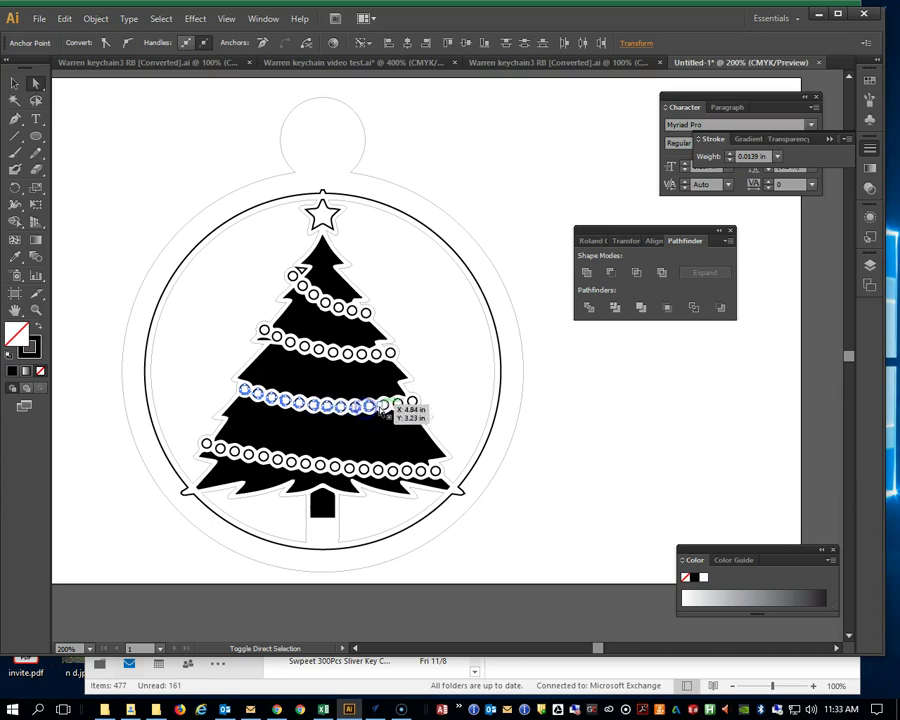
left_click(398, 404, "shift")
left_click(412, 404, "shift")
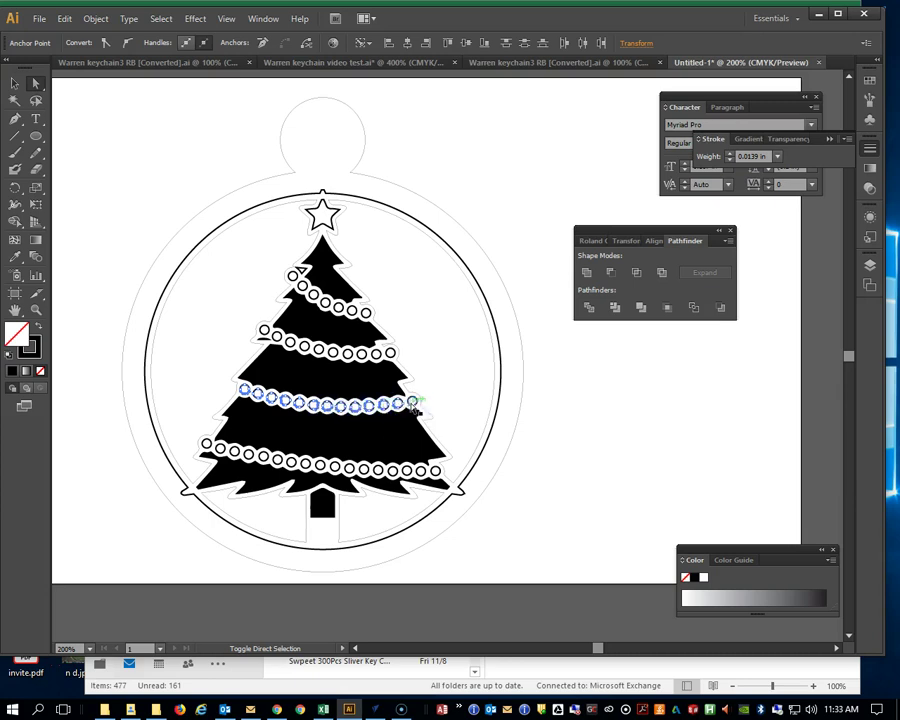
- Give the selected third-row garland circles a solid light grey fill
left_click(36, 328)
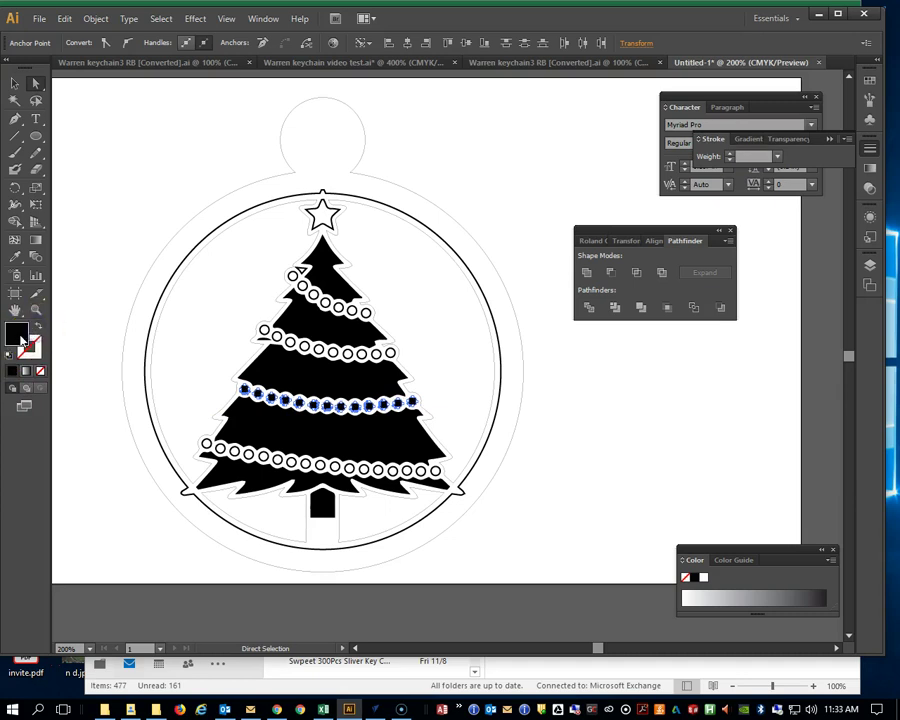
double_click(15, 334)
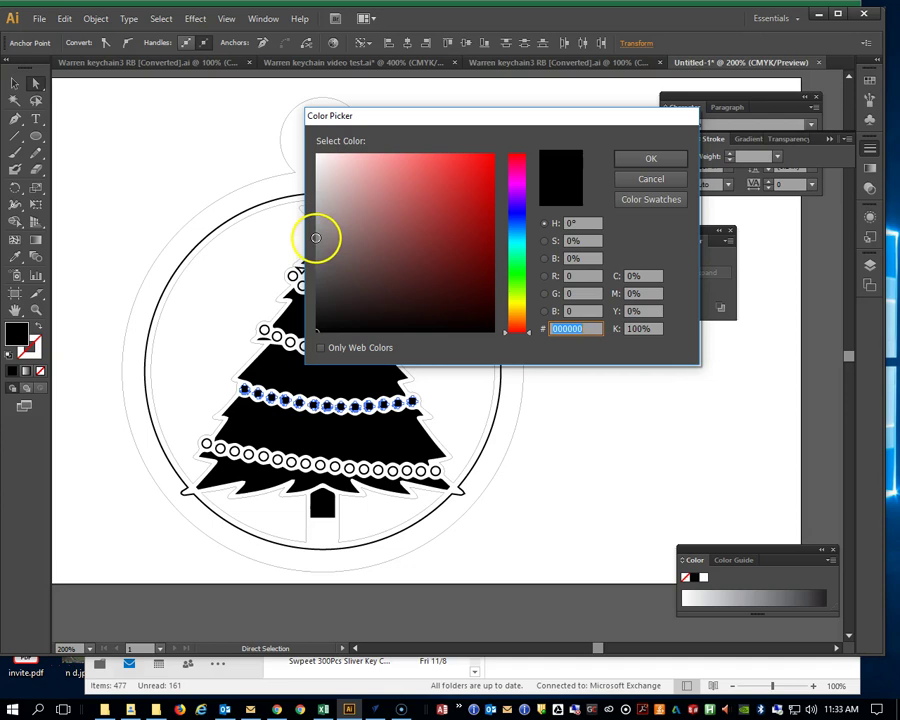
left_click(315, 237)
left_click(650, 159)
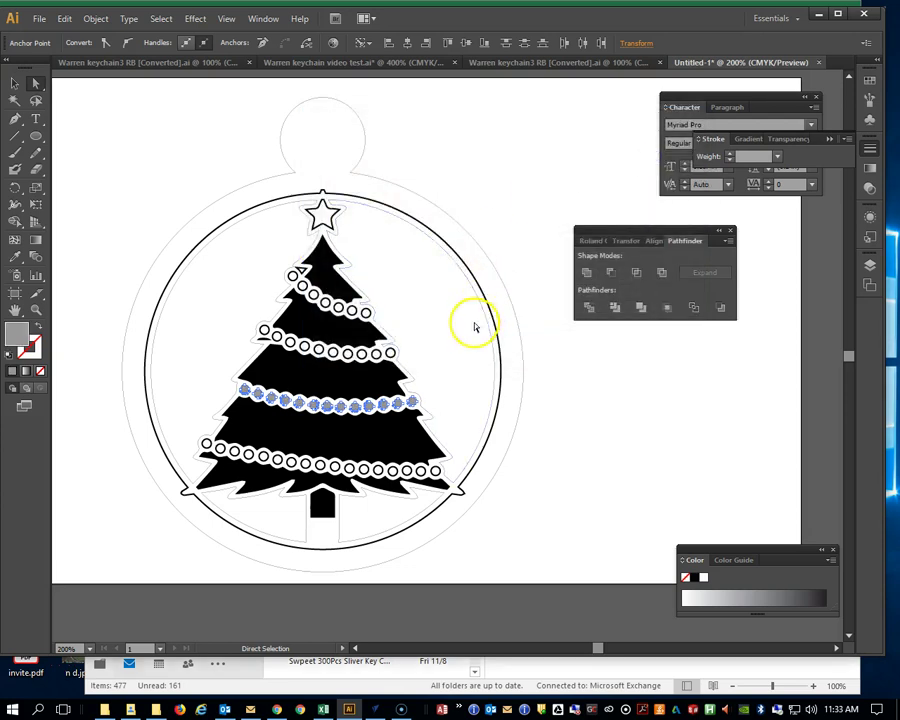
- Fill the small lower-right star on the tree with mid grey 8E8E8E
left_click(575, 457)
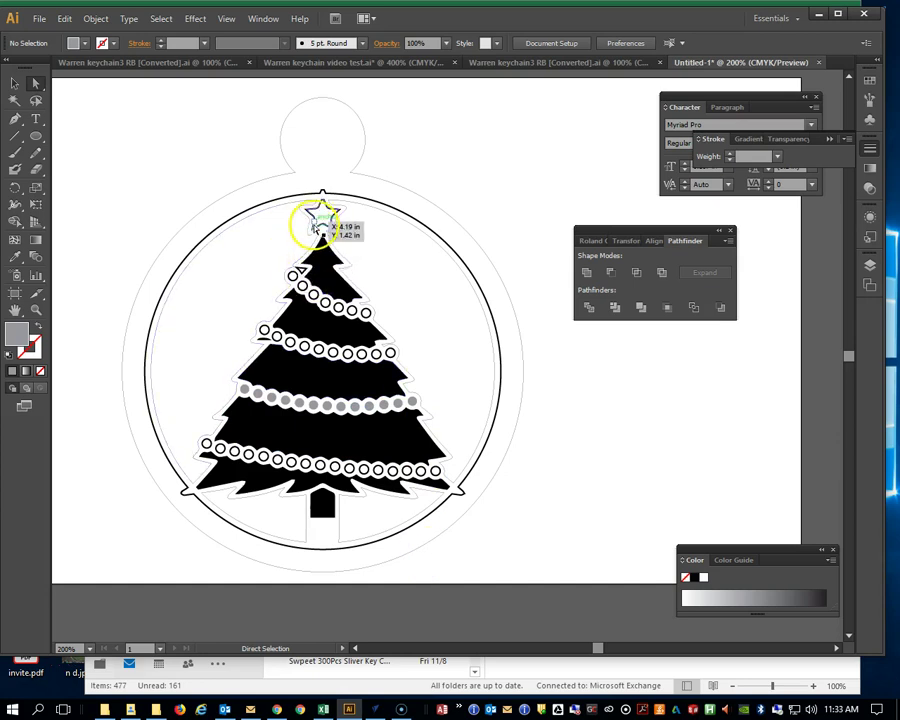
left_click(284, 376)
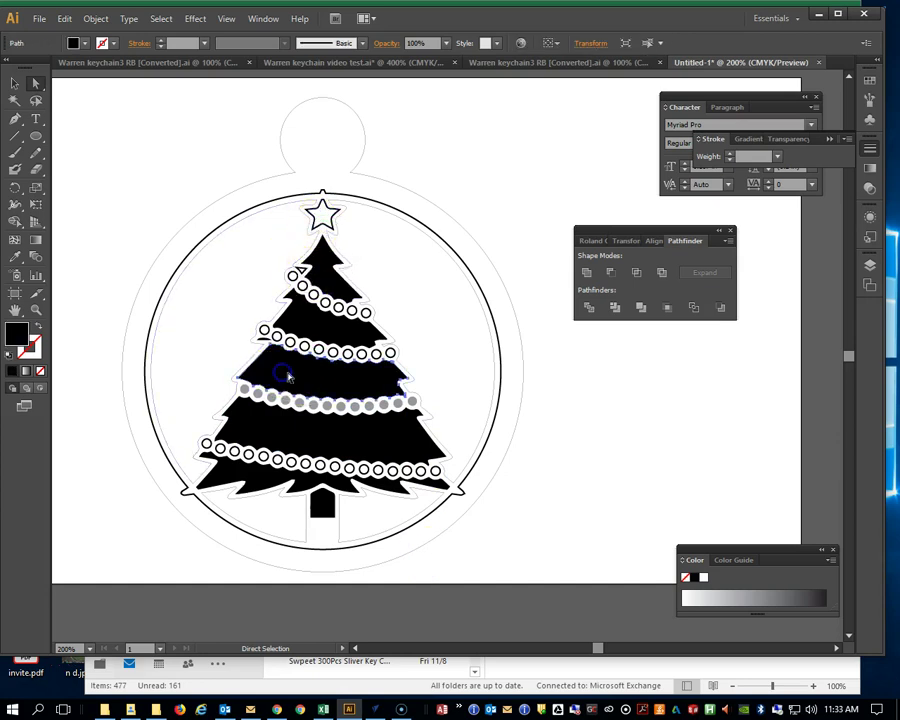
left_click(391, 449)
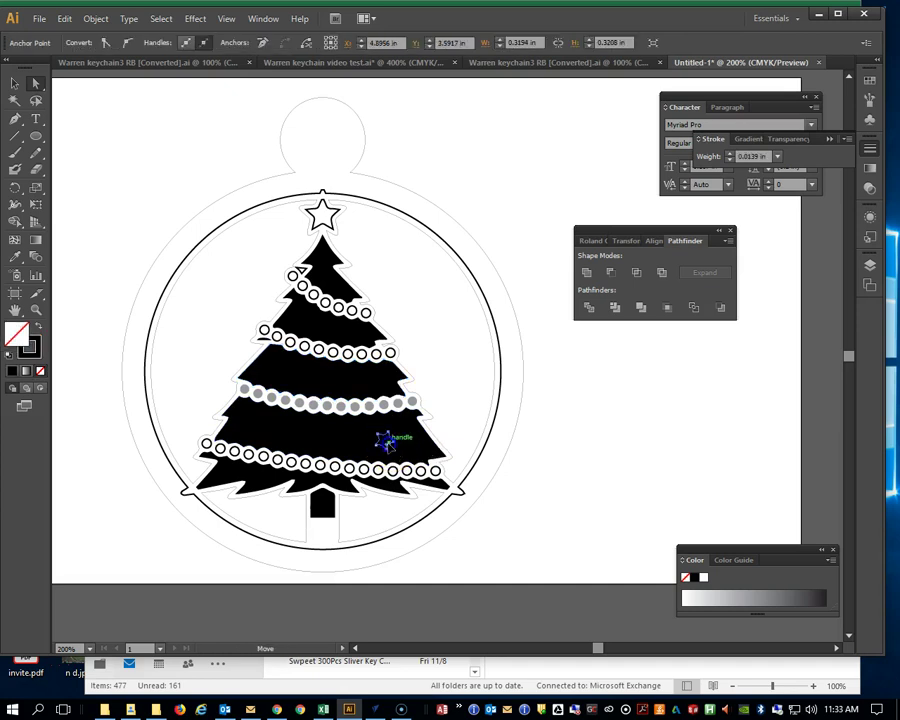
left_click(40, 326)
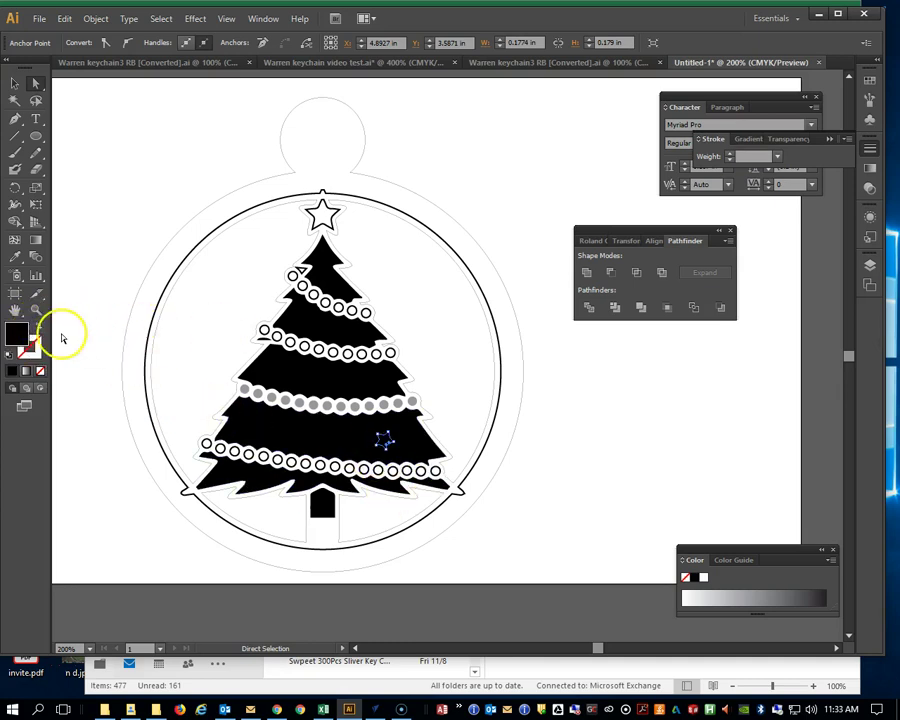
double_click(22, 332)
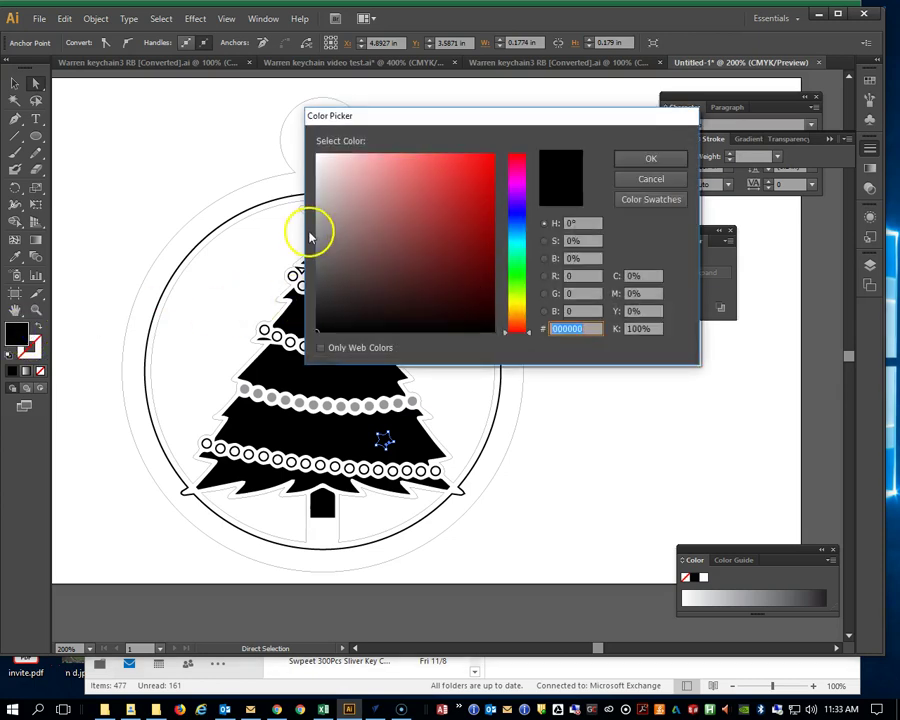
left_click(315, 232)
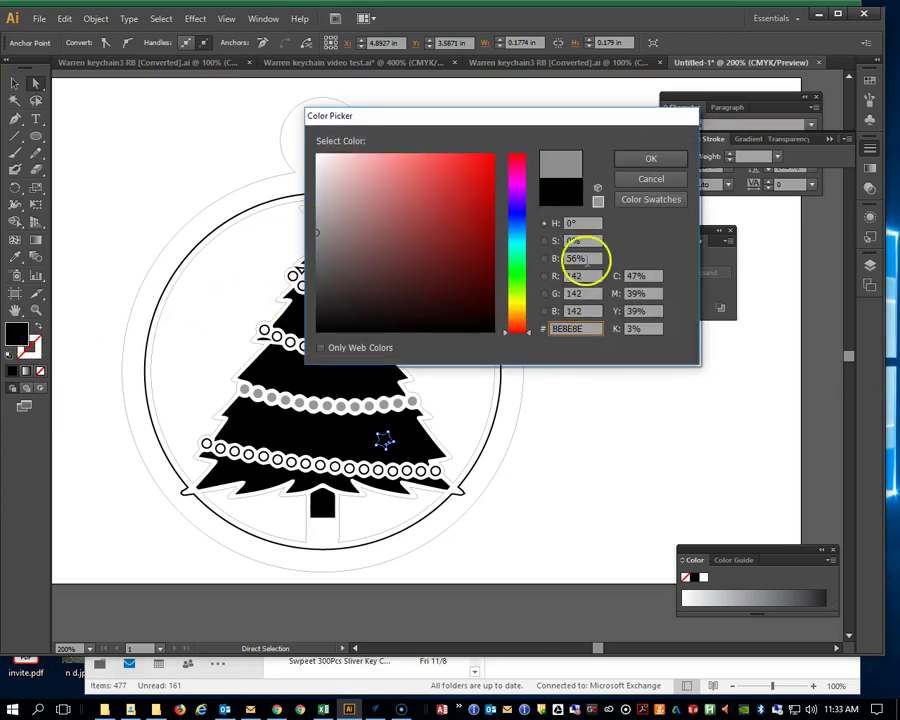
left_click(653, 163)
left_click(546, 402)
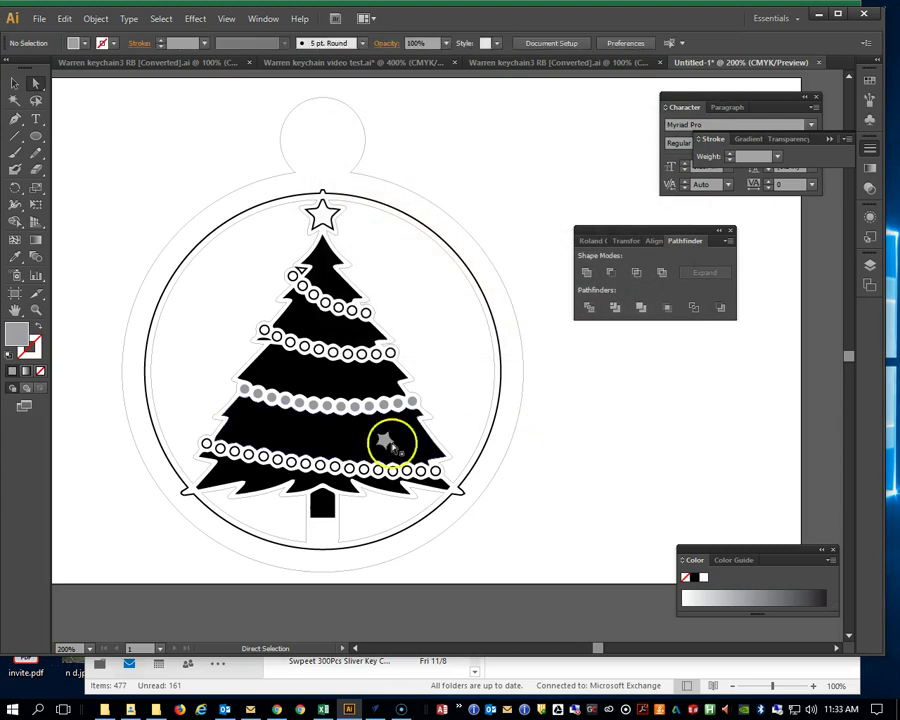